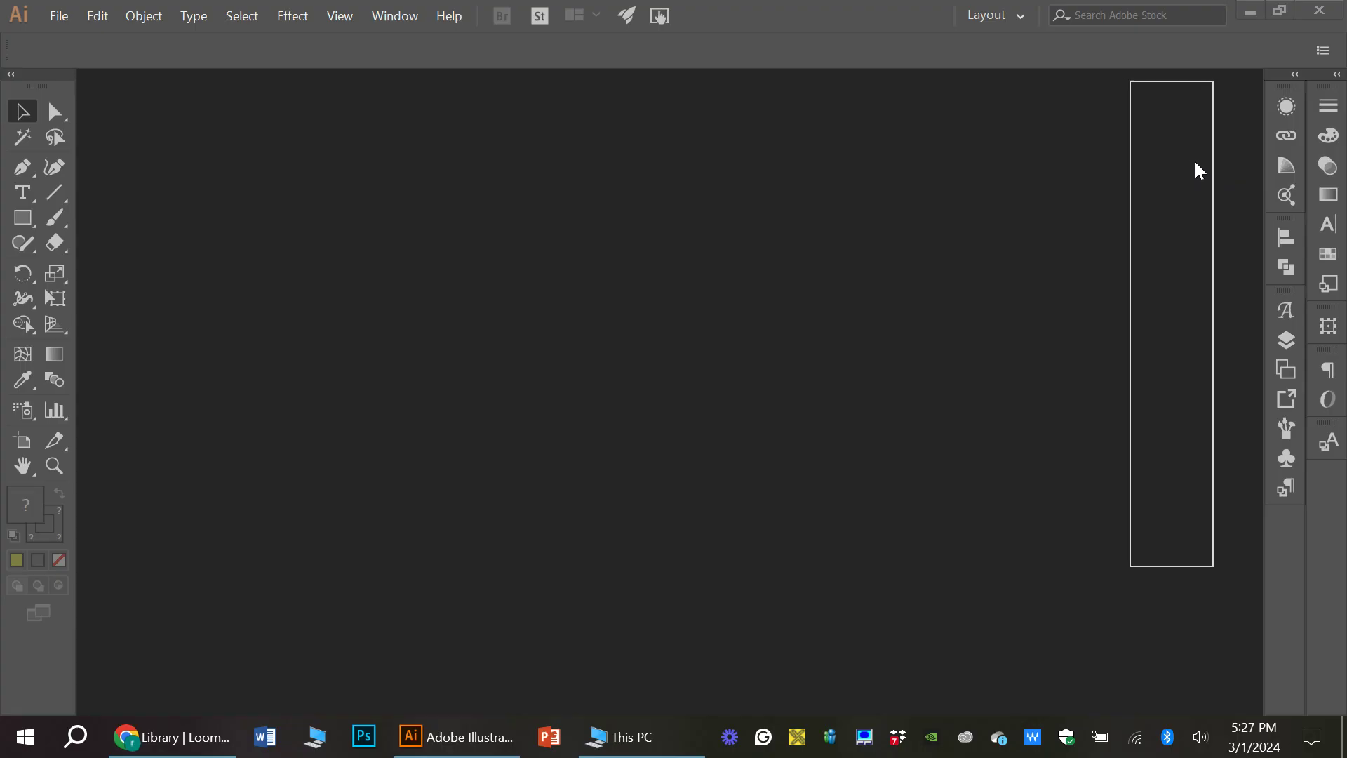
# - Start a new document with width and height both set to 800
pyautogui.moveTo(1193, 159); pyautogui.dragTo(1210, 163)
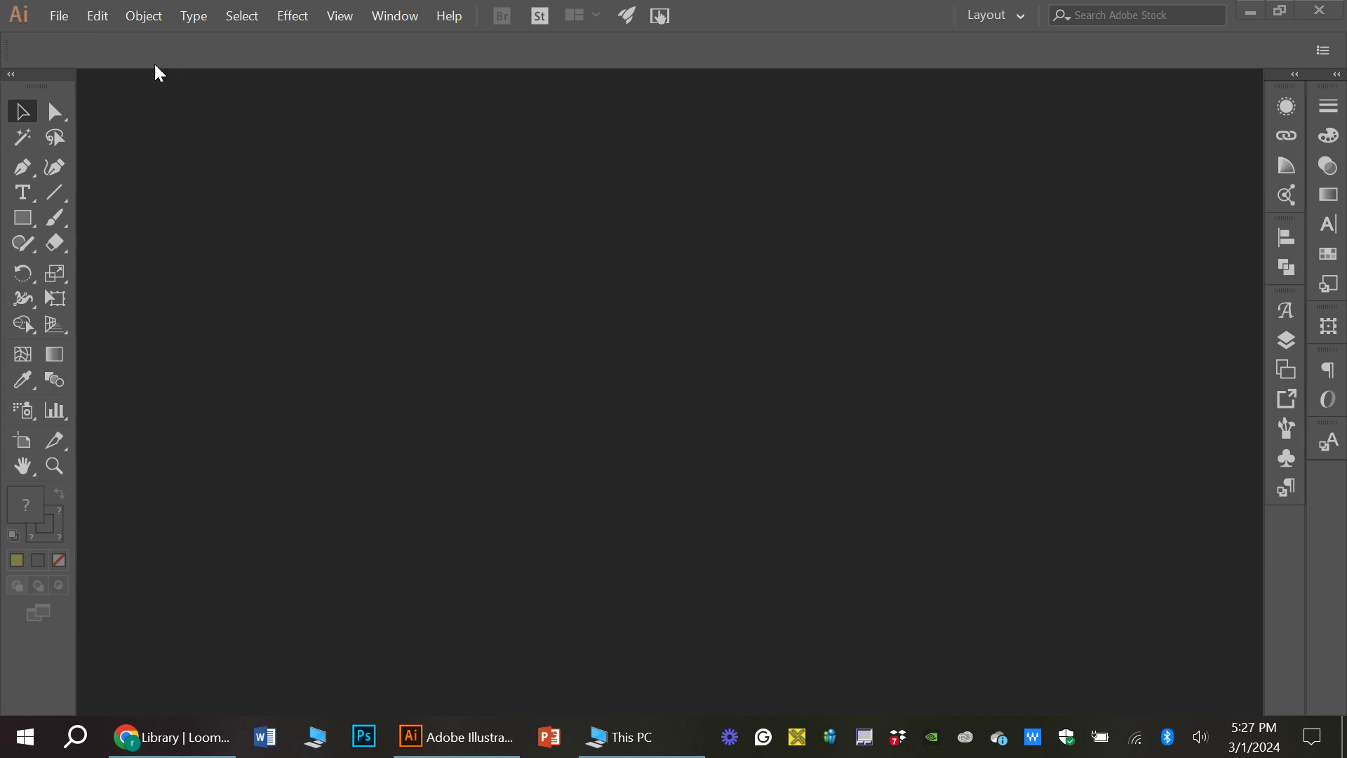
pyautogui.click(54, 16)
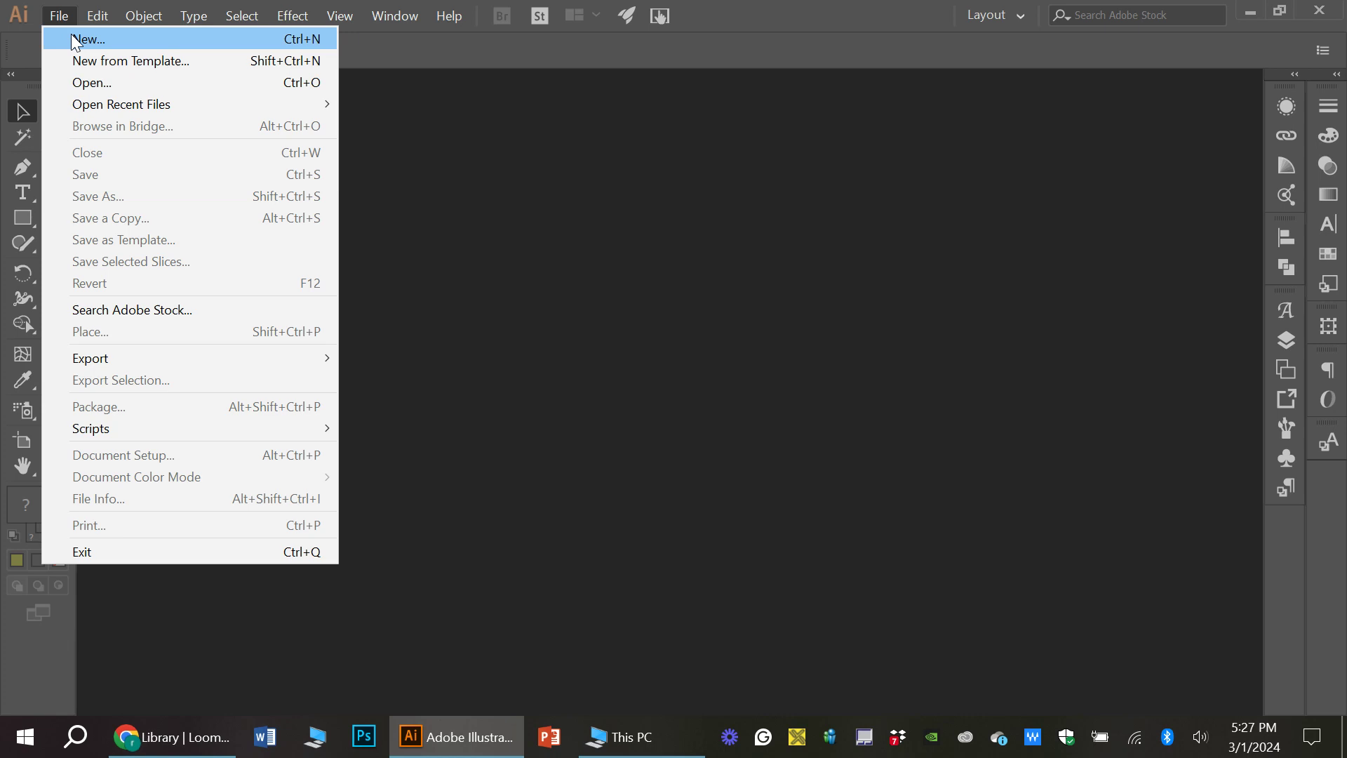
pyautogui.click(73, 40)
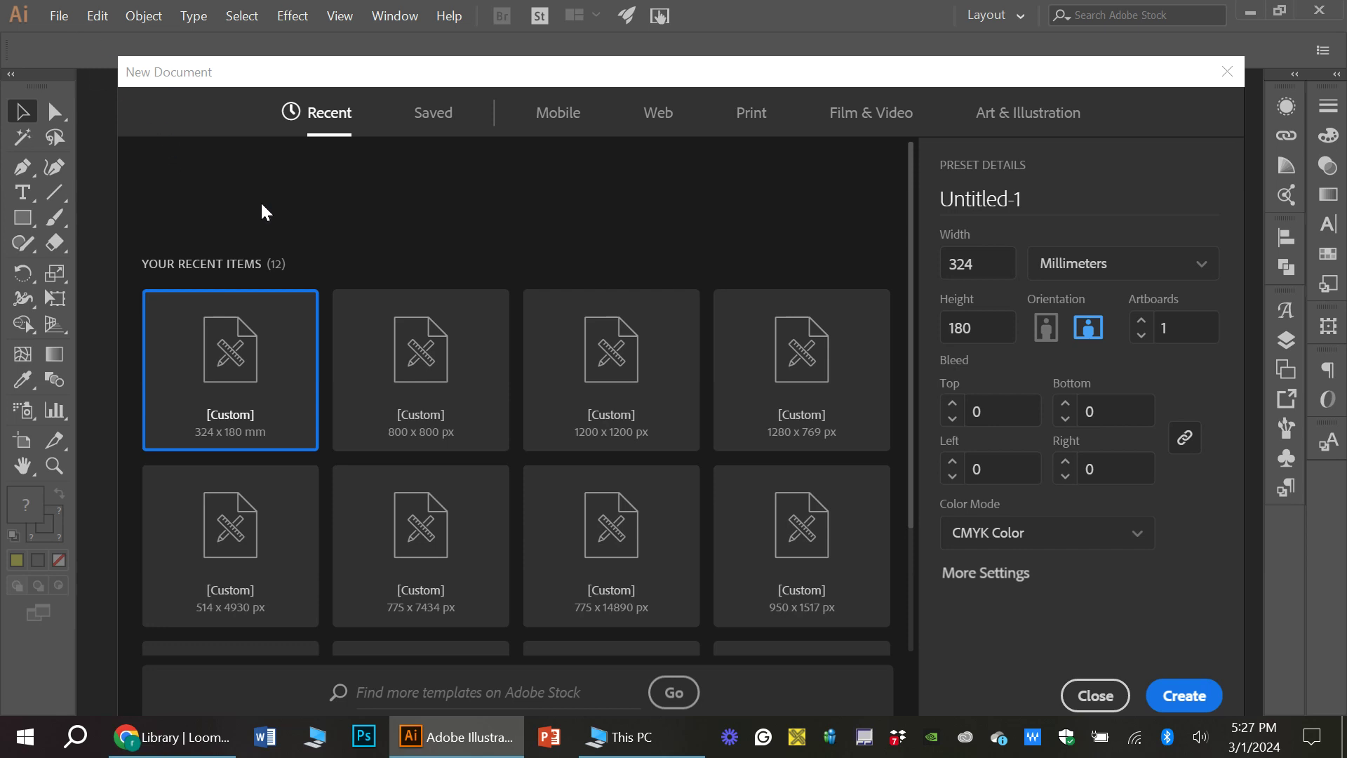
pyautogui.click(993, 264)
pyautogui.write('80')
pyautogui.press('BackSpace')
pyautogui.press('BackSpace')
pyautogui.press('BackSpace')
pyautogui.write('0')
pyautogui.click(951, 341)
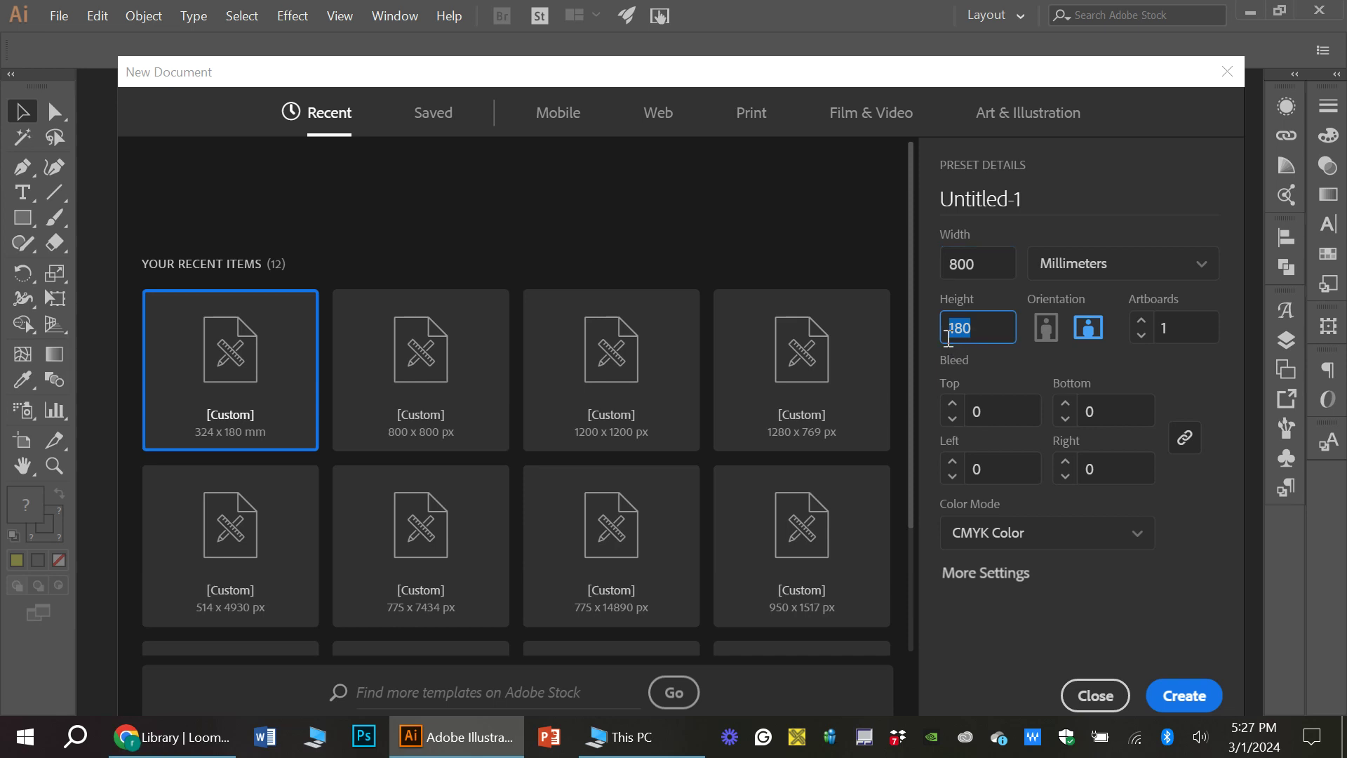
pyautogui.press('BackSpace')
pyautogui.write('800')
# - Switch the units to Pixels, keep CMYK Color, and create the document
pyautogui.click(1121, 278)
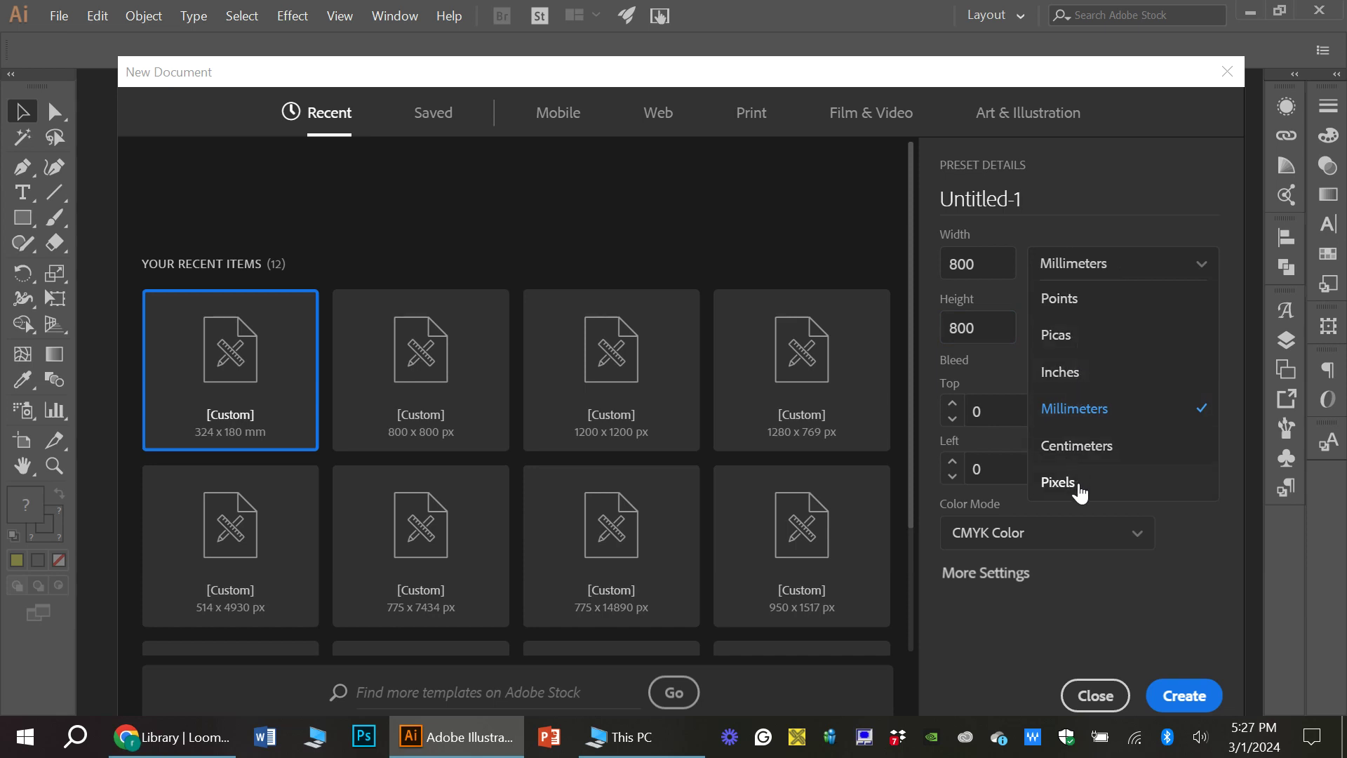
pyautogui.click(1070, 407)
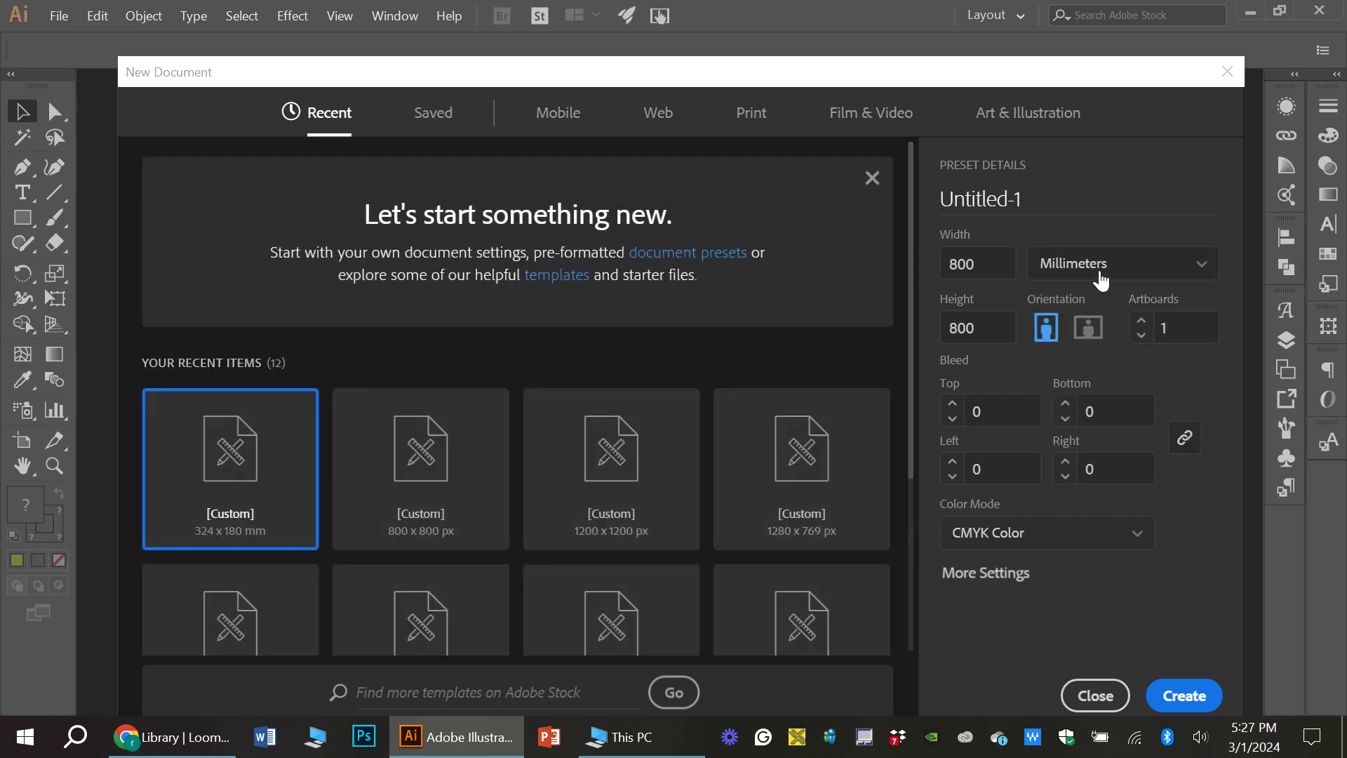
pyautogui.click(1100, 279)
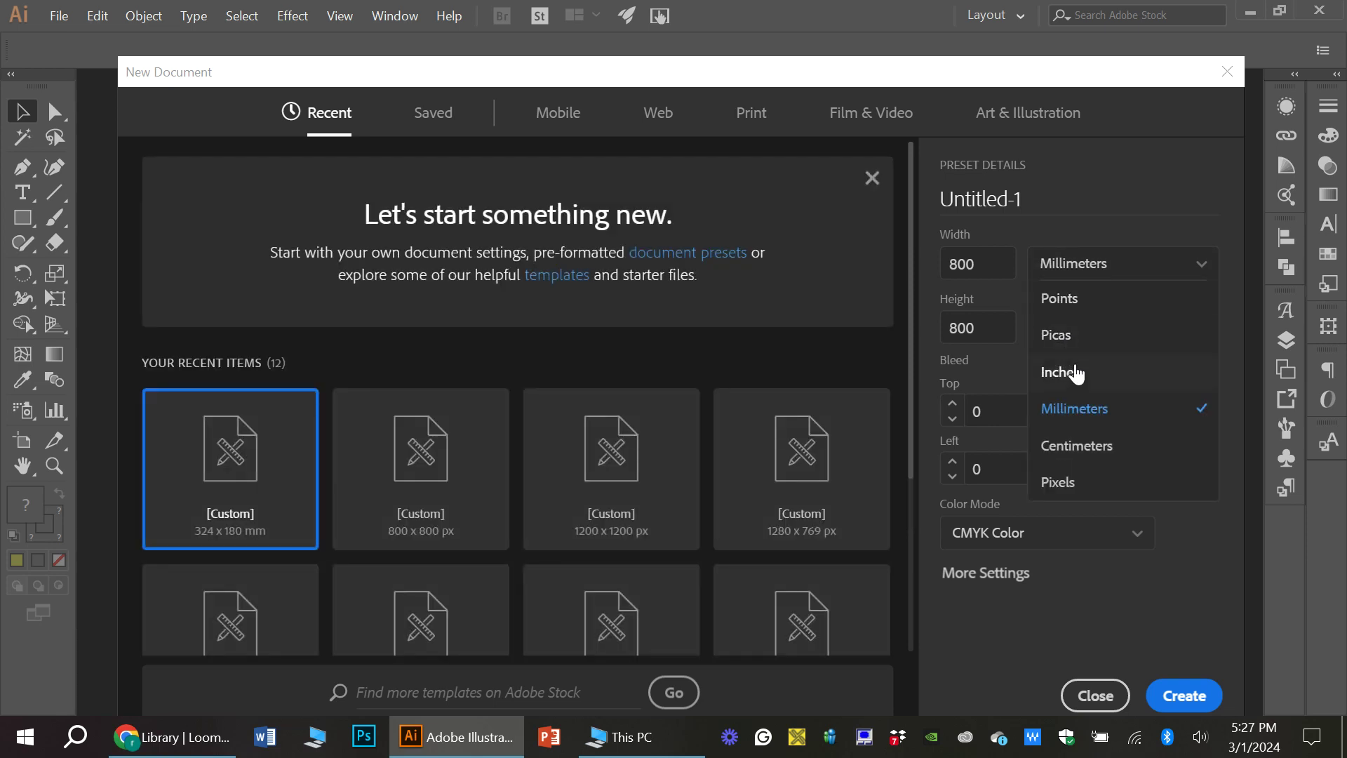
pyautogui.click(1073, 484)
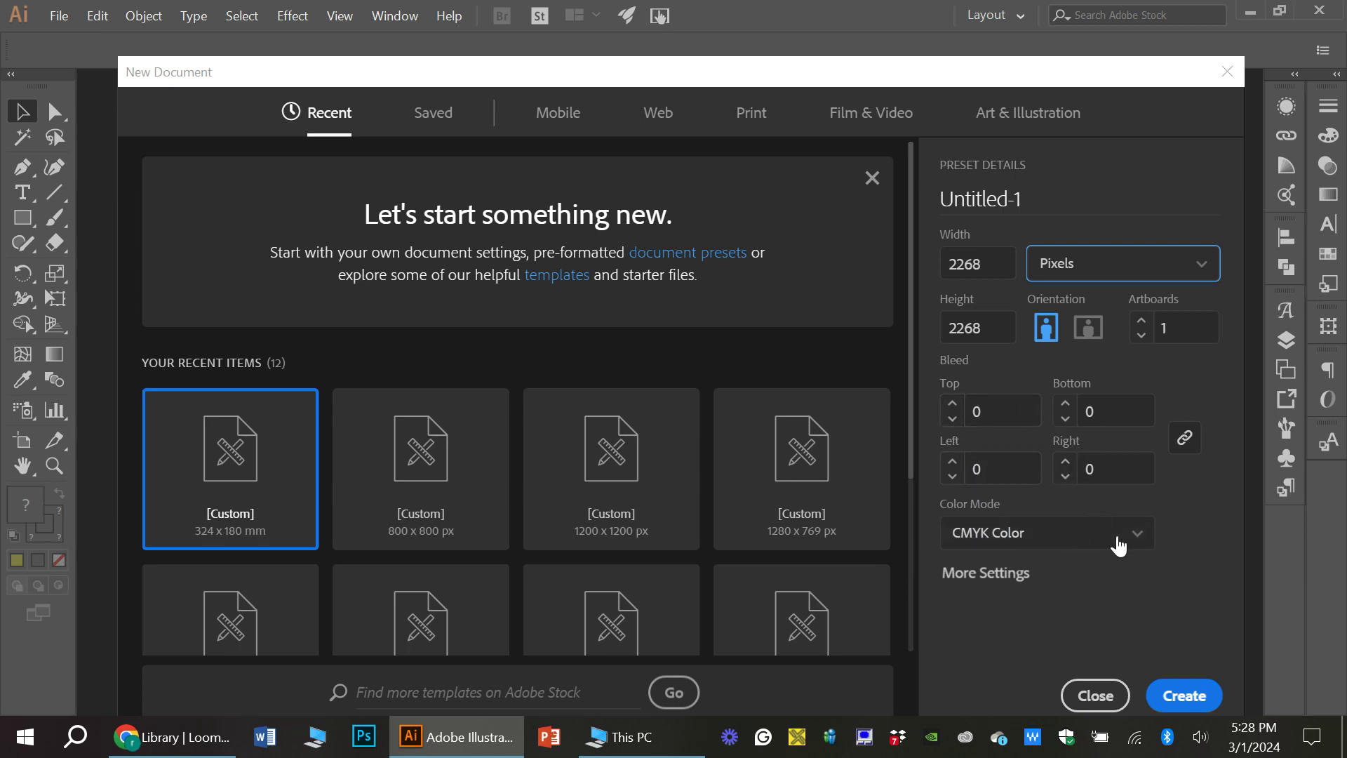
pyautogui.click(1137, 546)
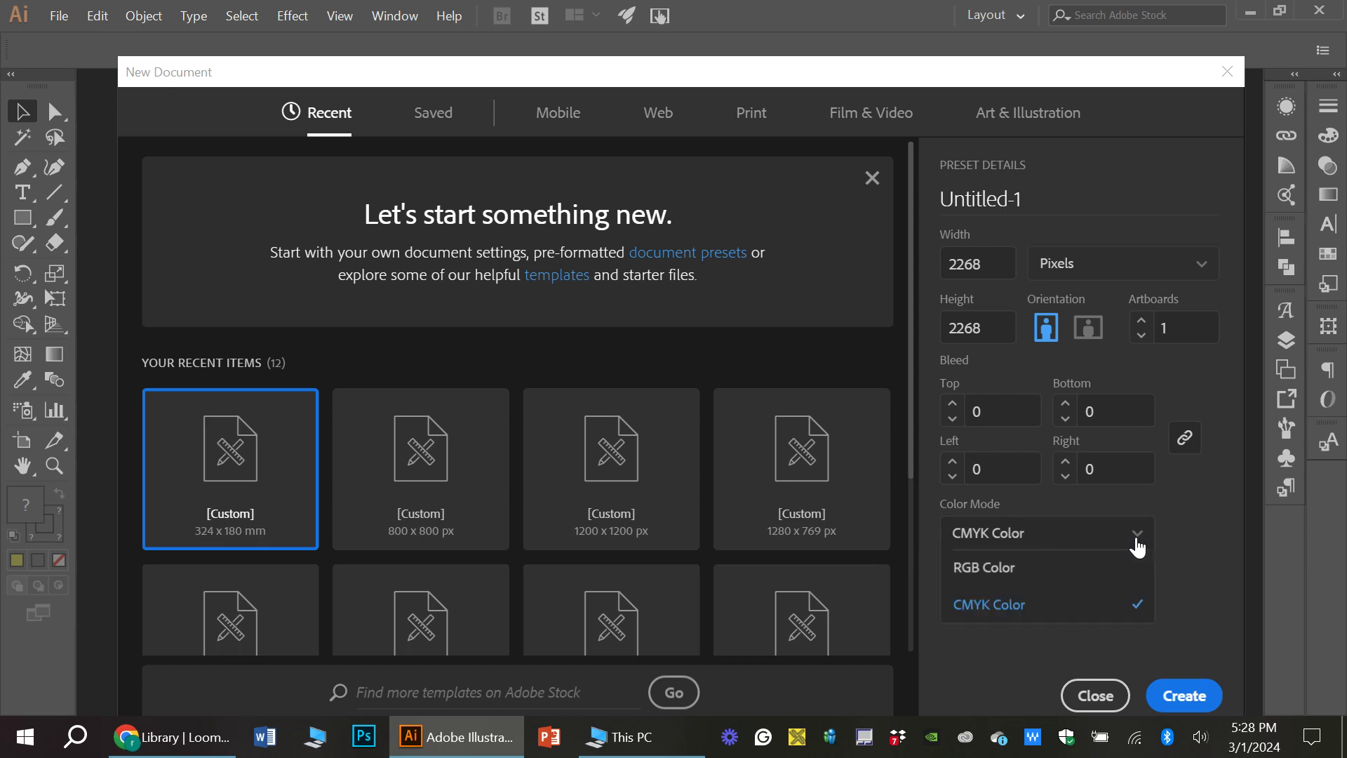
pyautogui.click(1137, 546)
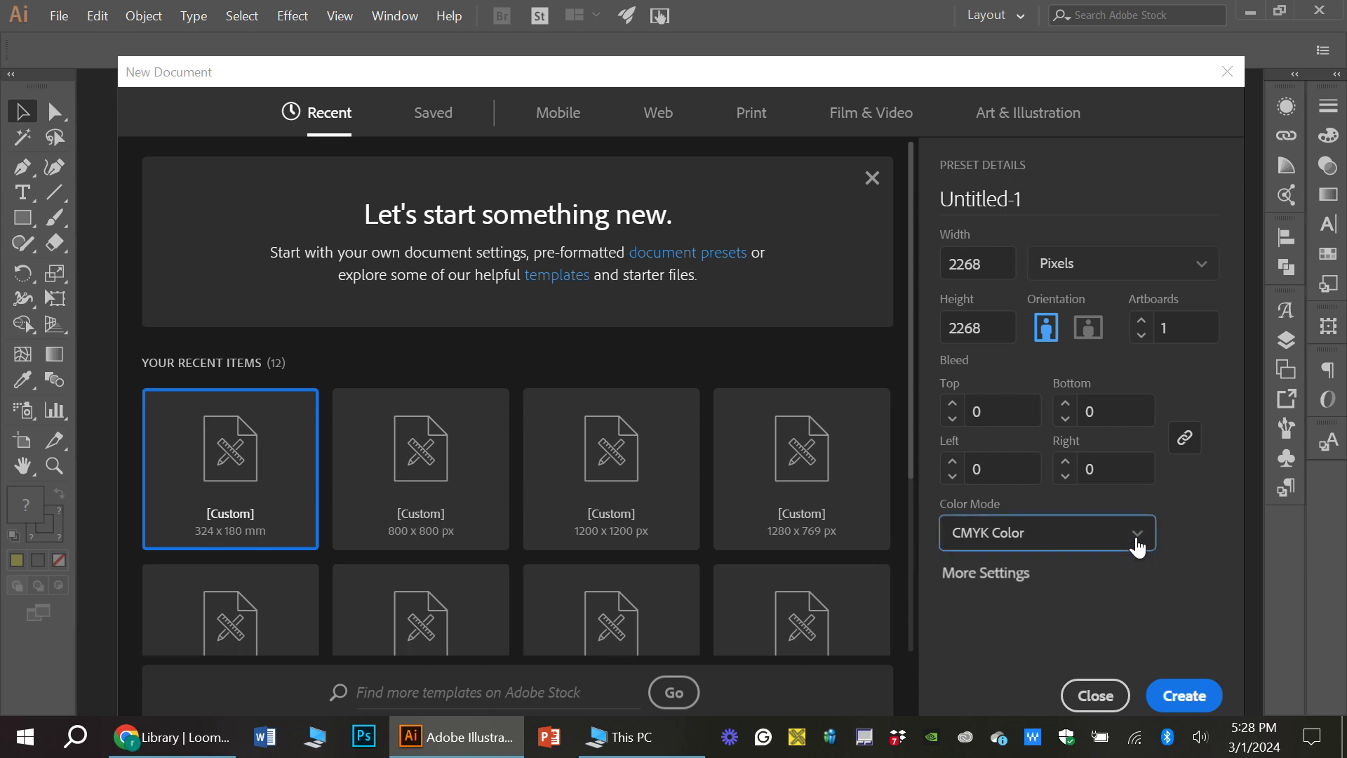
pyautogui.click(1191, 705)
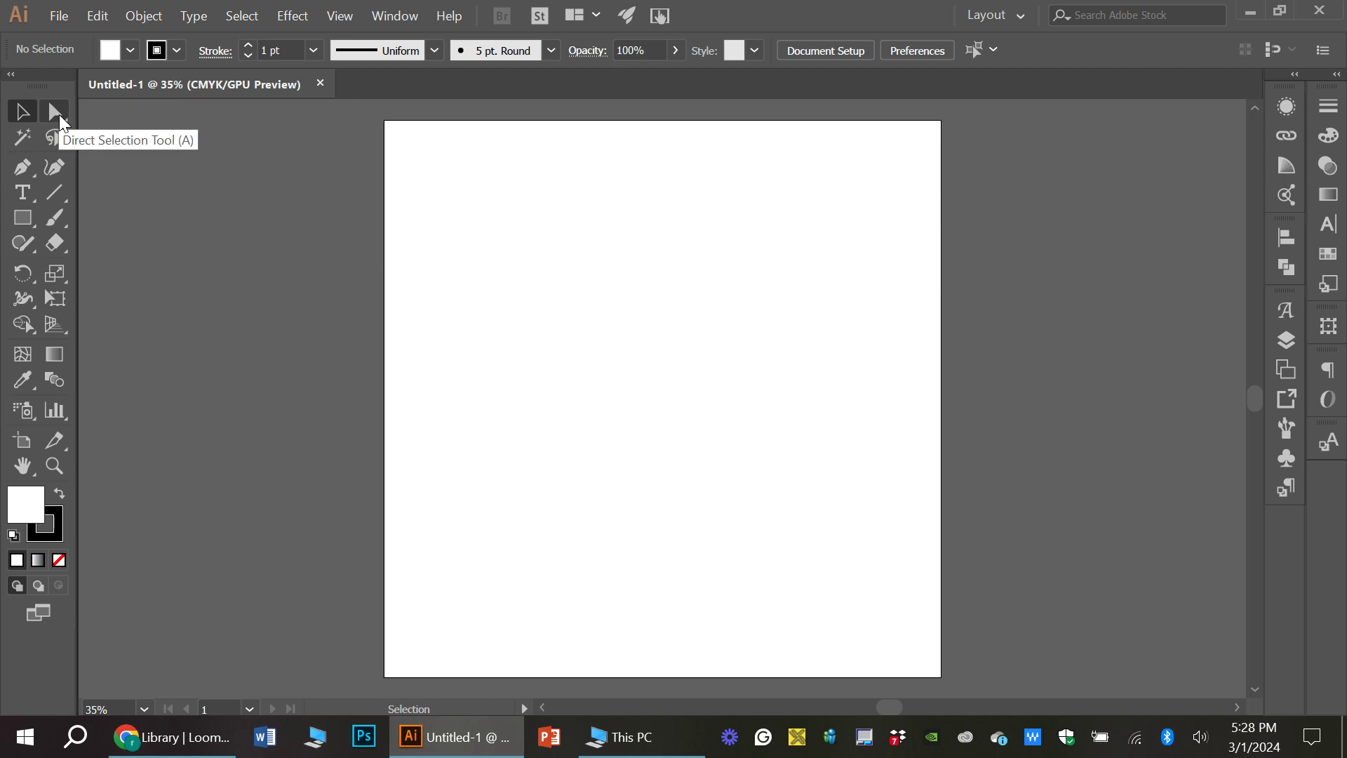
pyautogui.rightClick(59, 115)
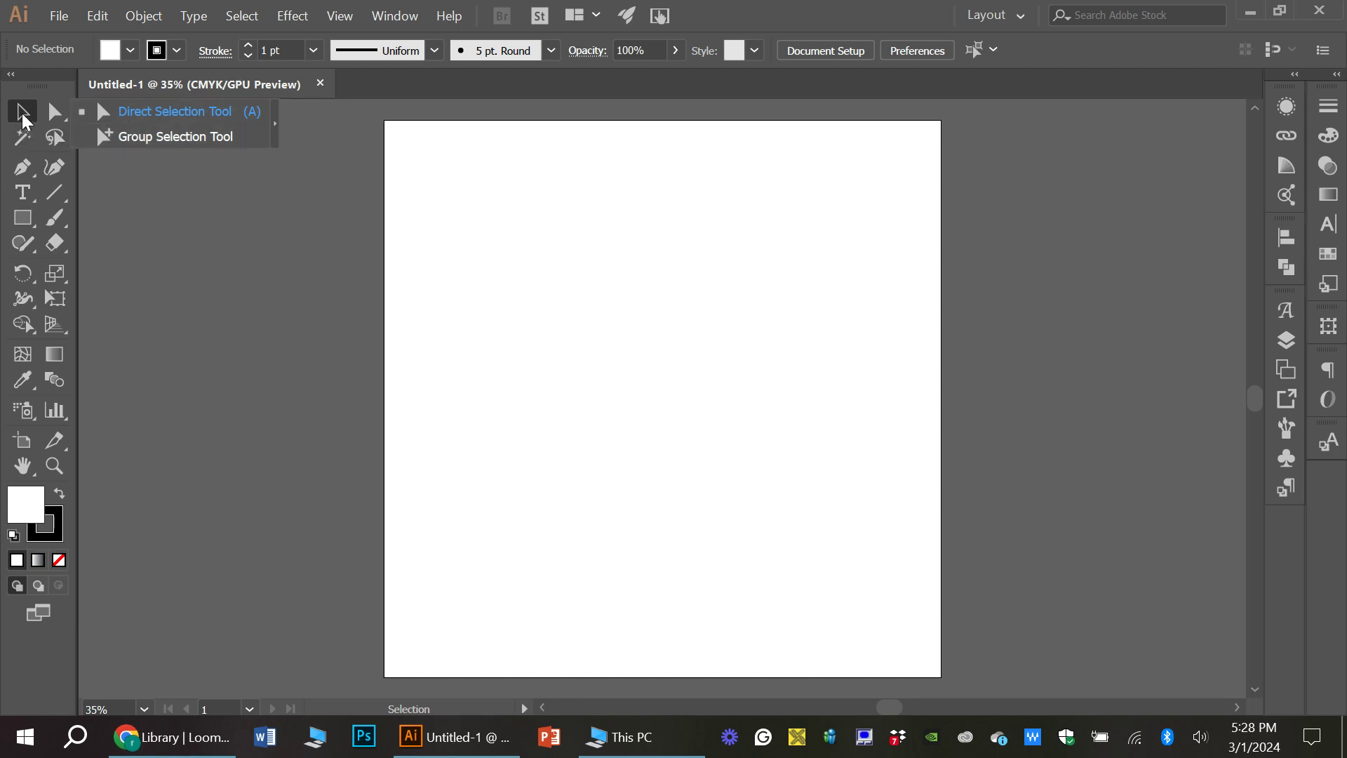
pyautogui.click(24, 118)
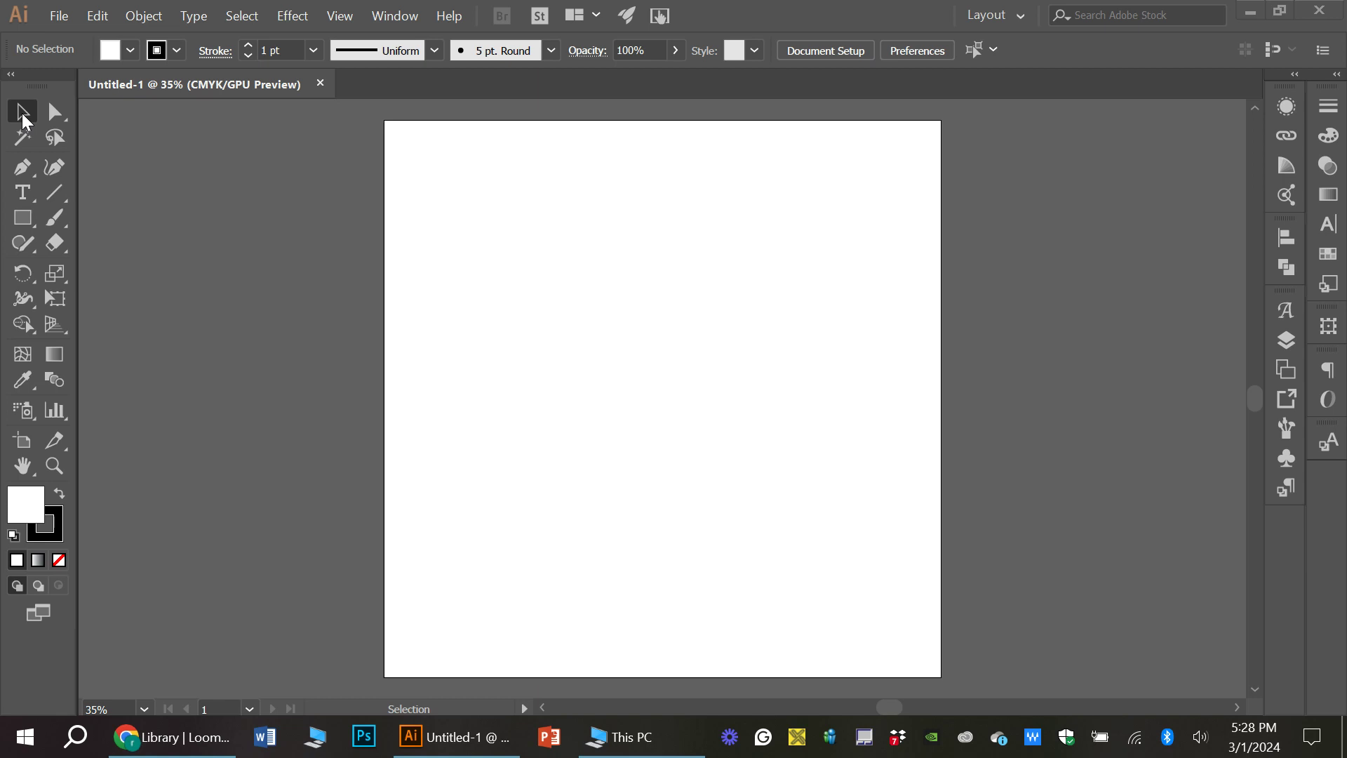
pyautogui.click(24, 170)
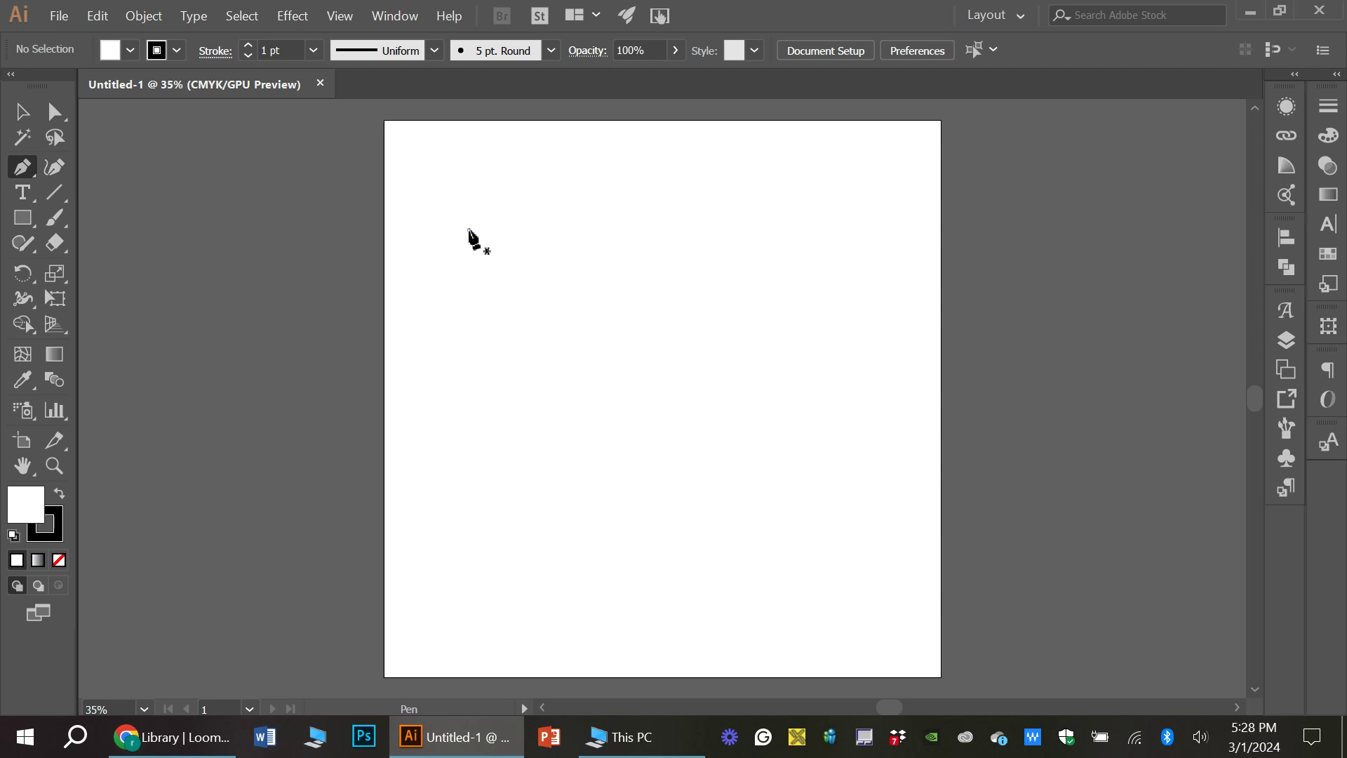
# - Draw a closed upside-down triangle from three Pen points in the artboard's upper left
pyautogui.click(468, 231)
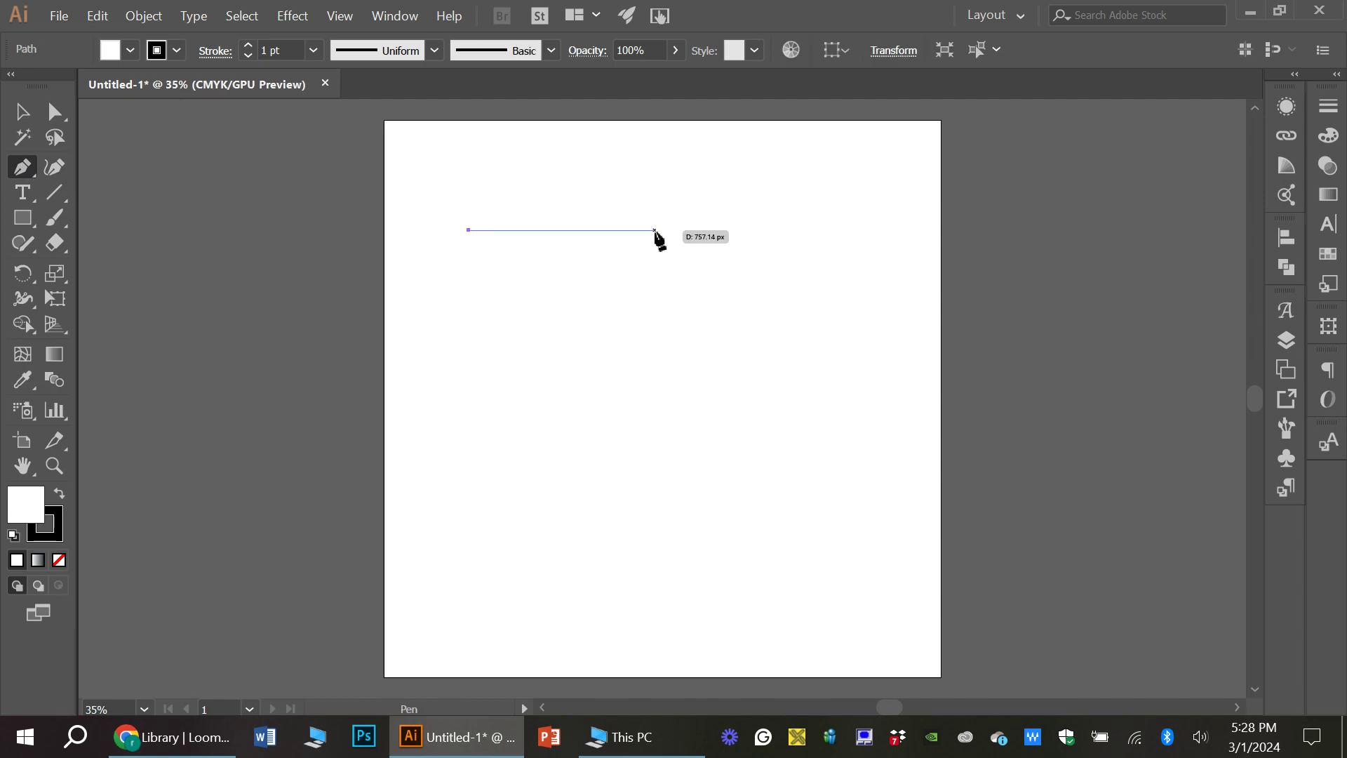
pyautogui.click(656, 230)
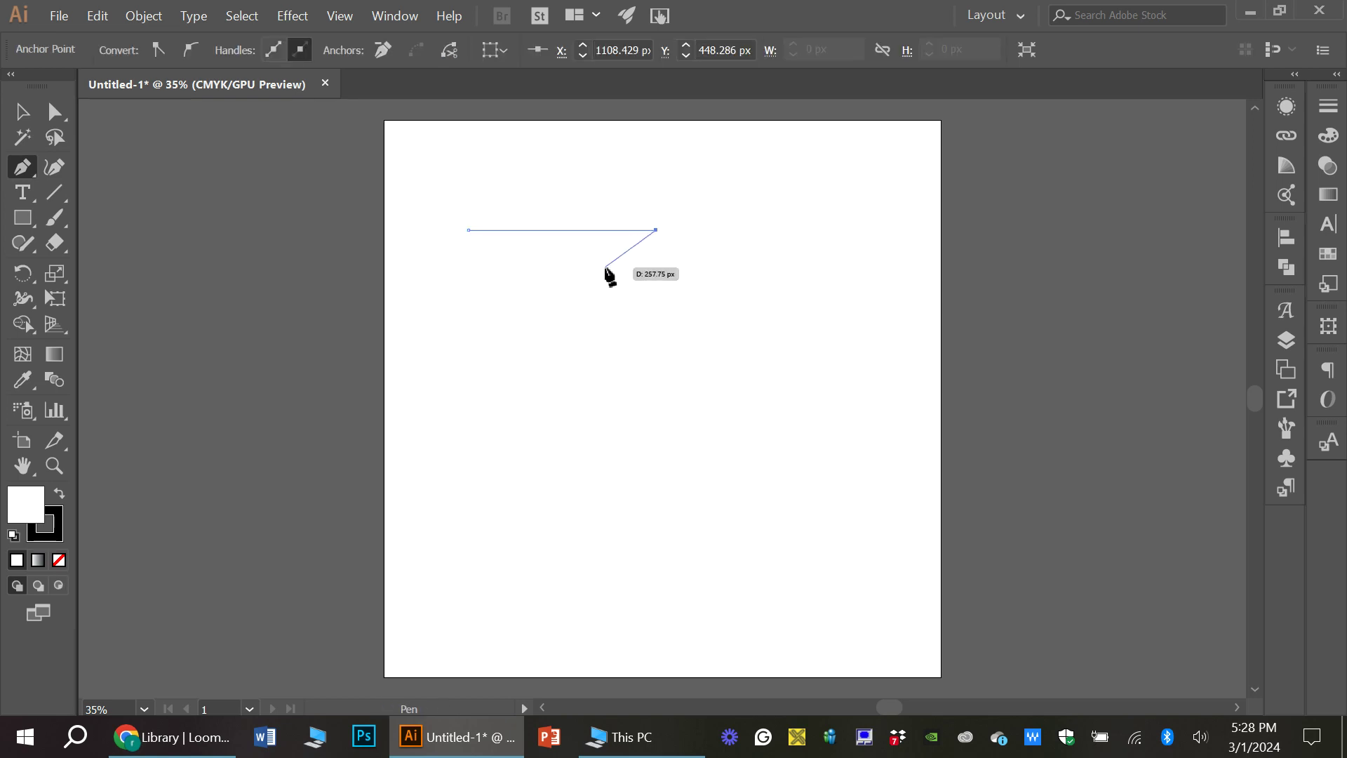
pyautogui.click(570, 344)
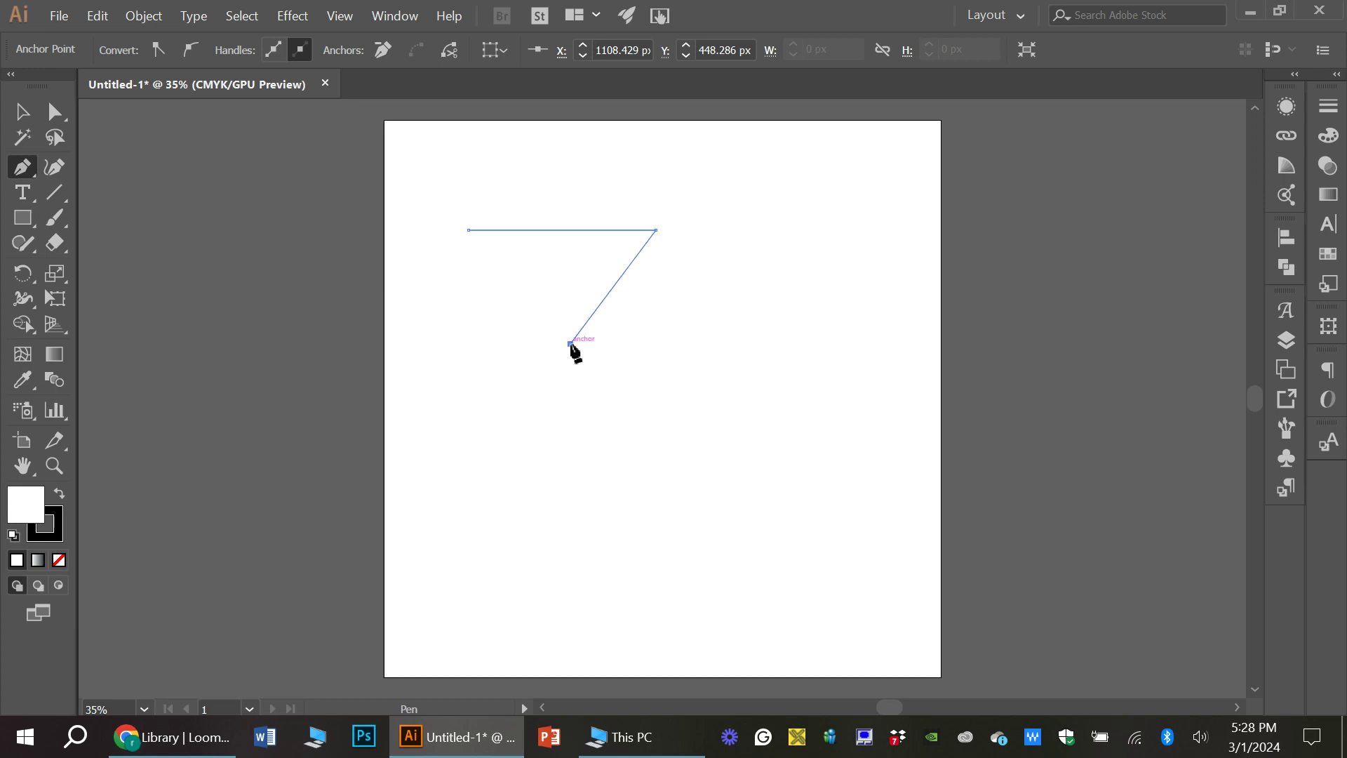
pyautogui.click(468, 231)
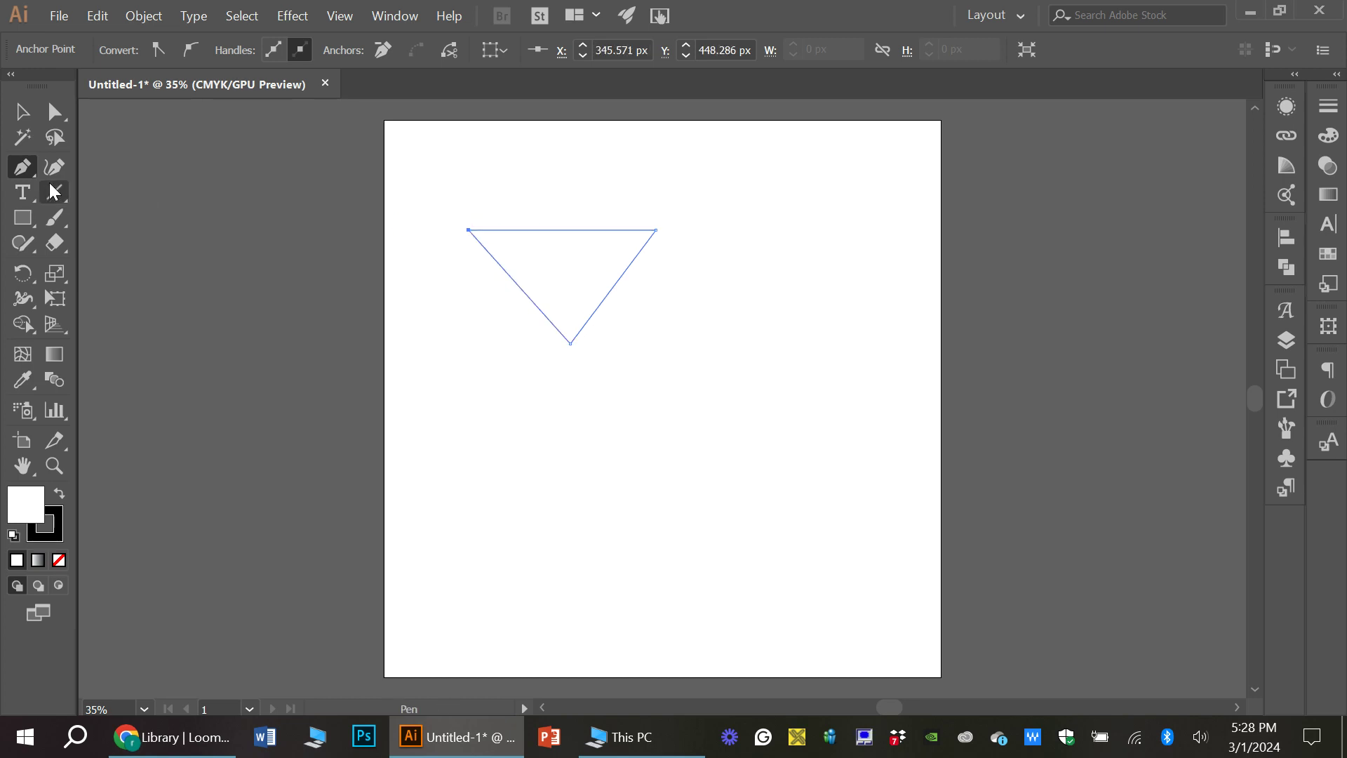
pyautogui.click(22, 113)
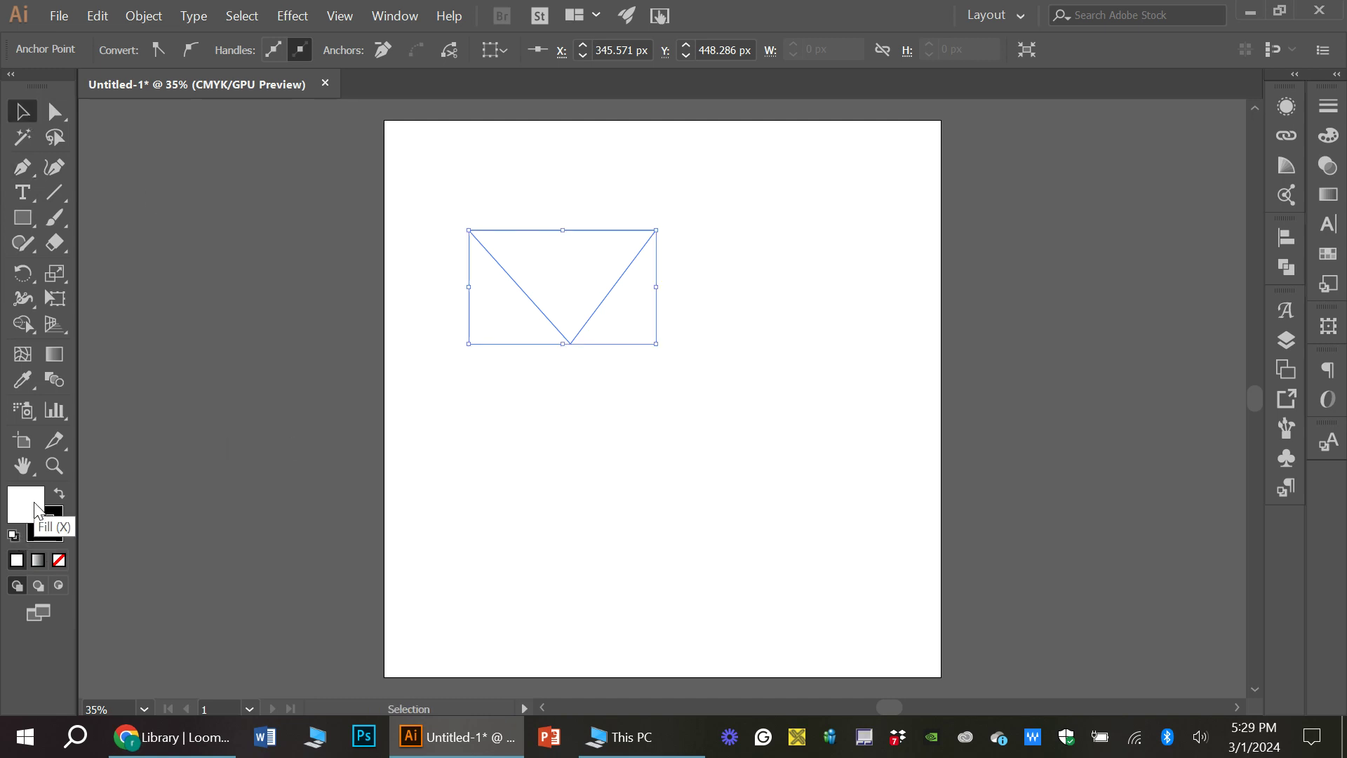
# - Fill the inverted triangle with red FF1800 via the Color Picker, then deselect it
pyautogui.doubleClick(35, 507)
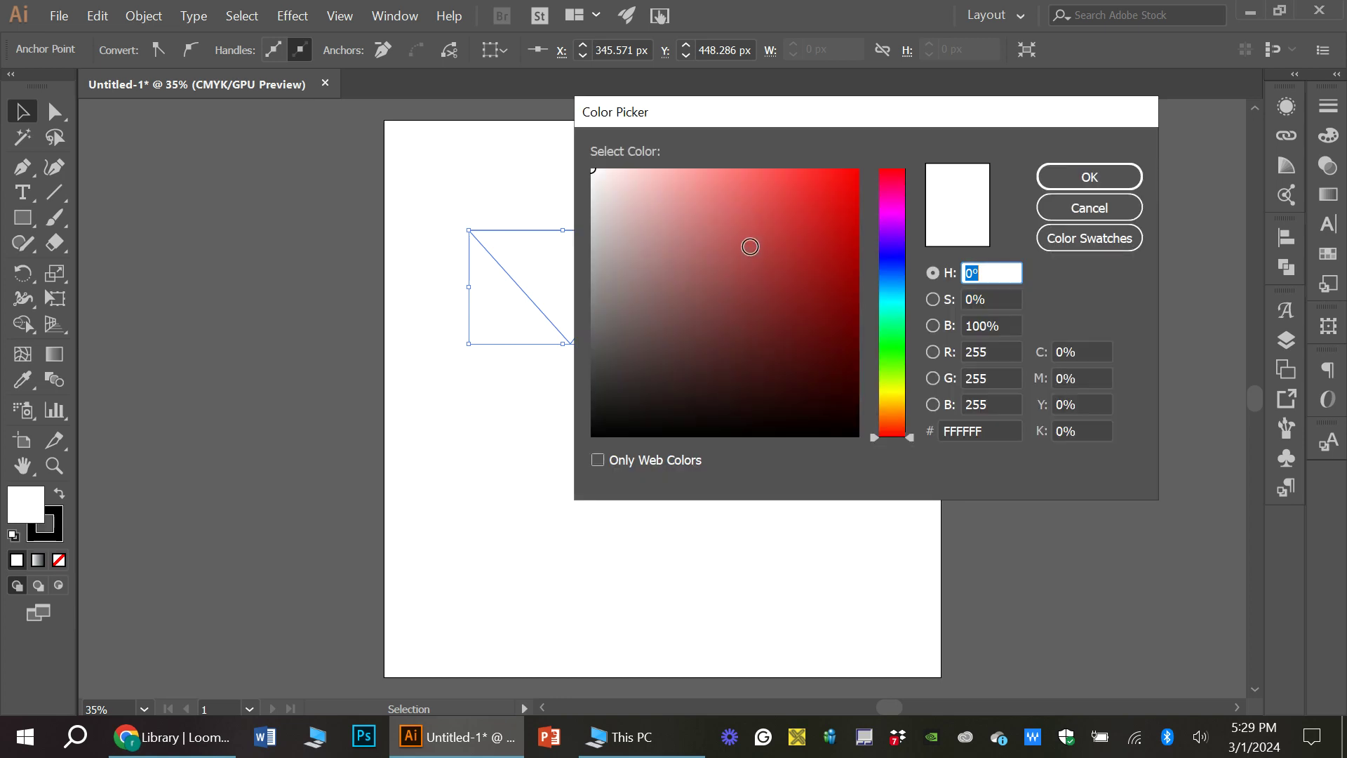
pyautogui.moveTo(750, 246); pyautogui.dragTo(889, 171)
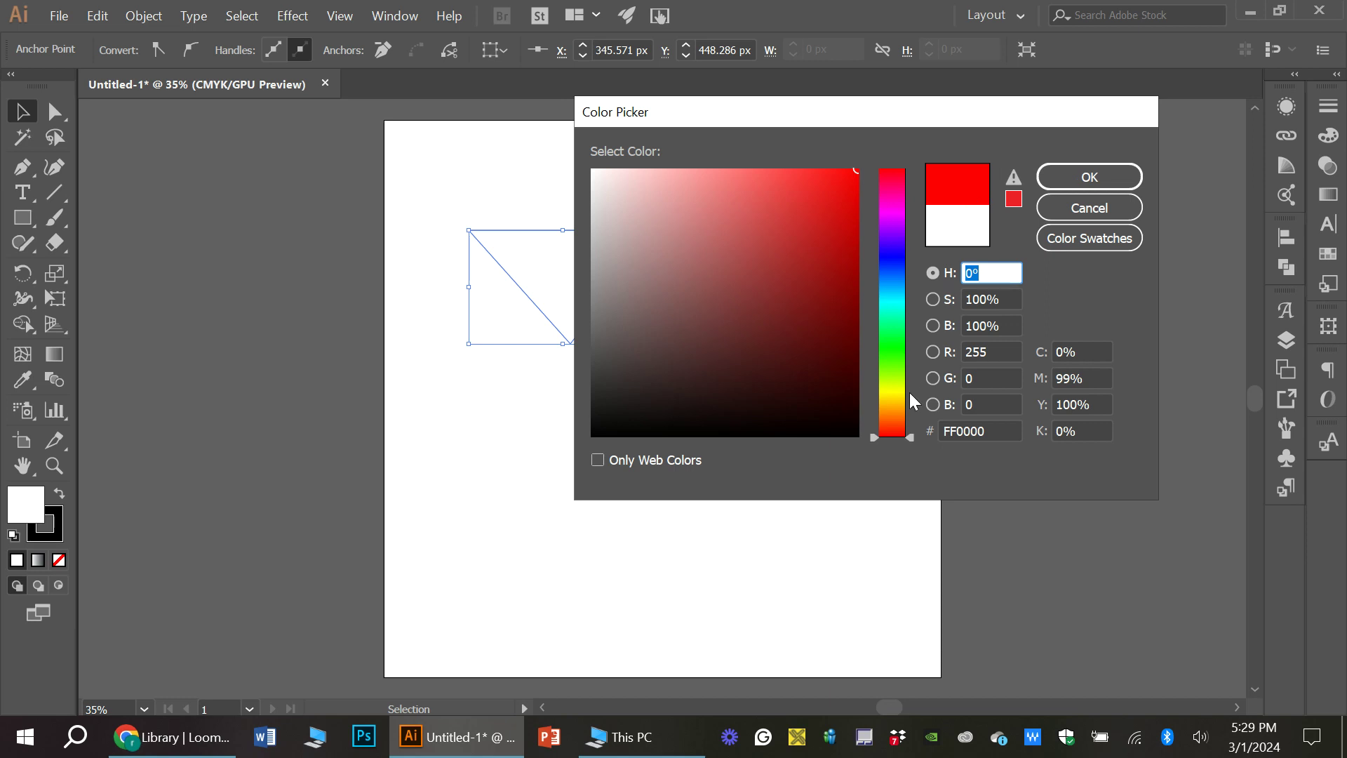
pyautogui.moveTo(910, 438)
pyautogui.mouseDown()
pyautogui.moveTo(906, 249)
pyautogui.moveTo(919, 451)
pyautogui.moveTo(912, 432)
pyautogui.mouseUp()
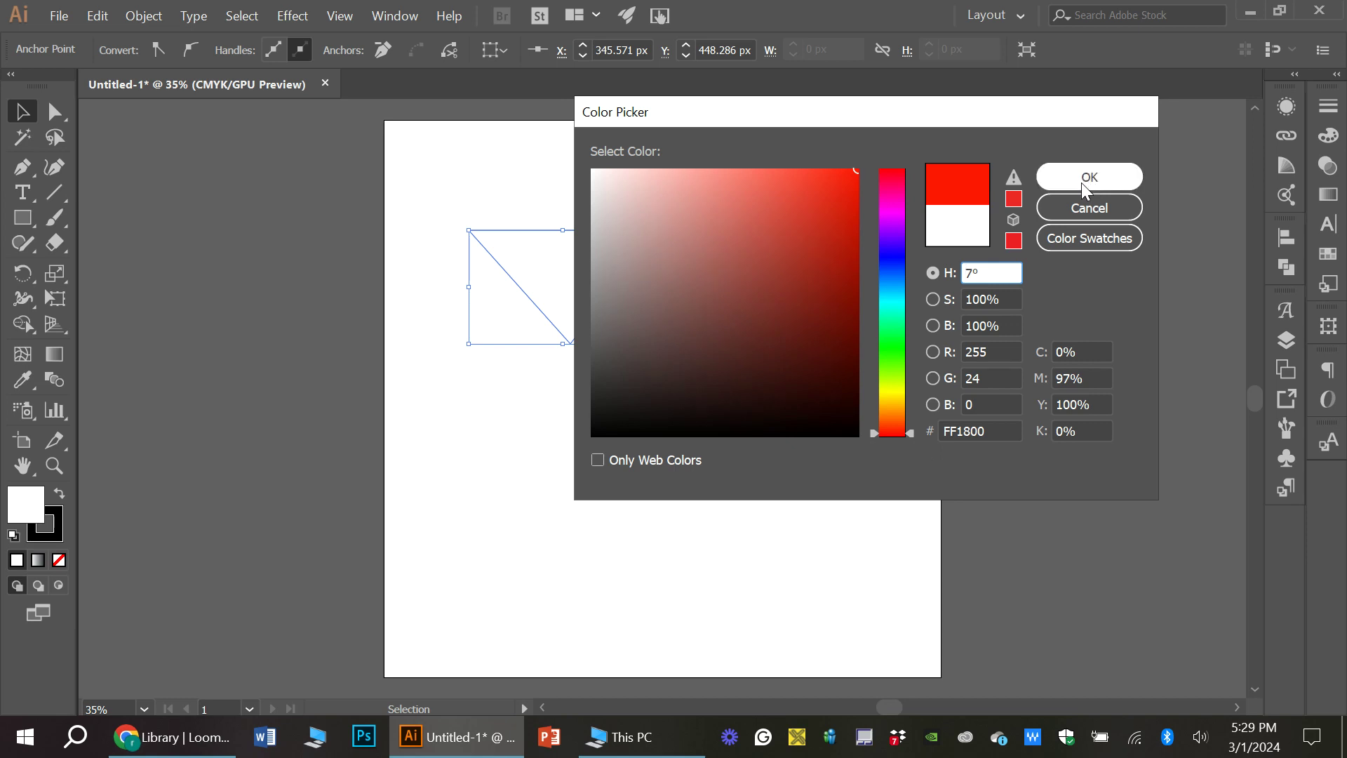
pyautogui.click(1083, 179)
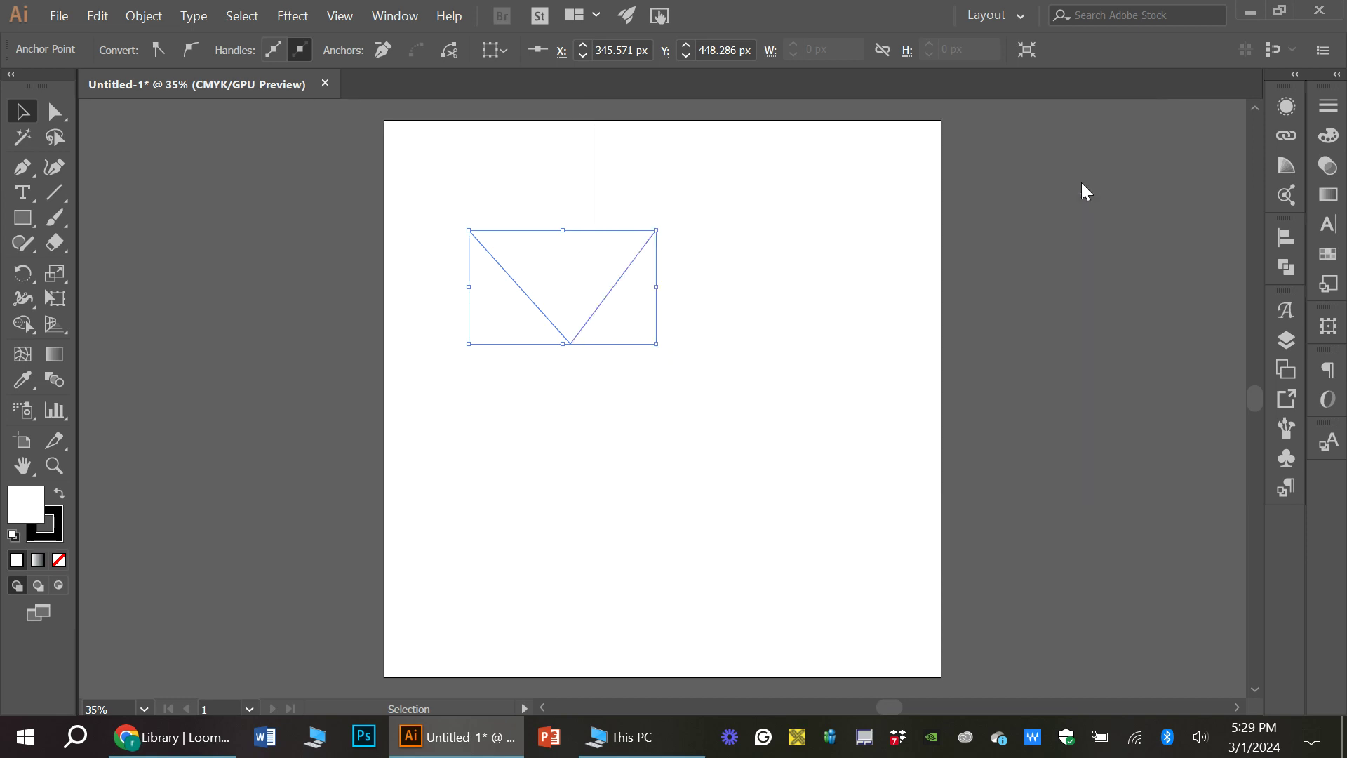
pyautogui.click(425, 259)
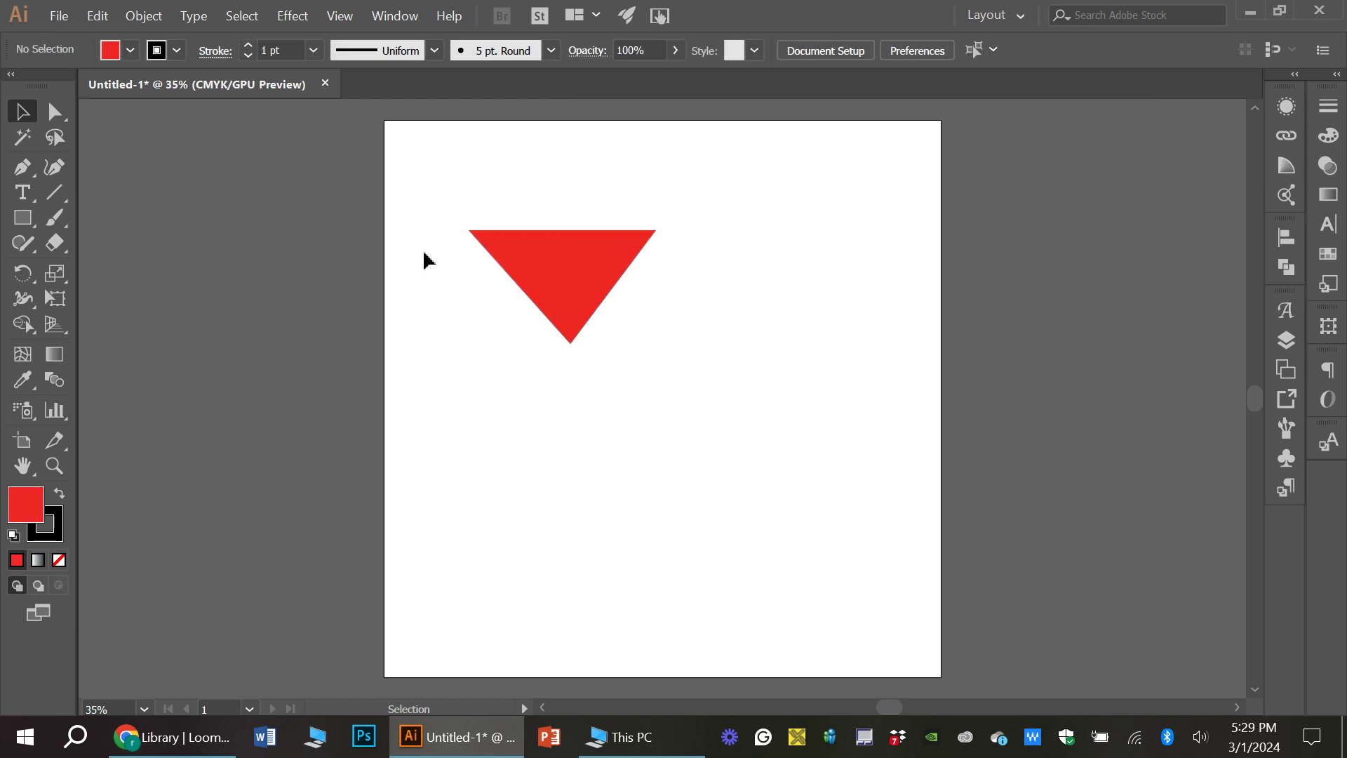
# - Select the red triangle and add an anchor point midway along its top edge
pyautogui.click(24, 166)
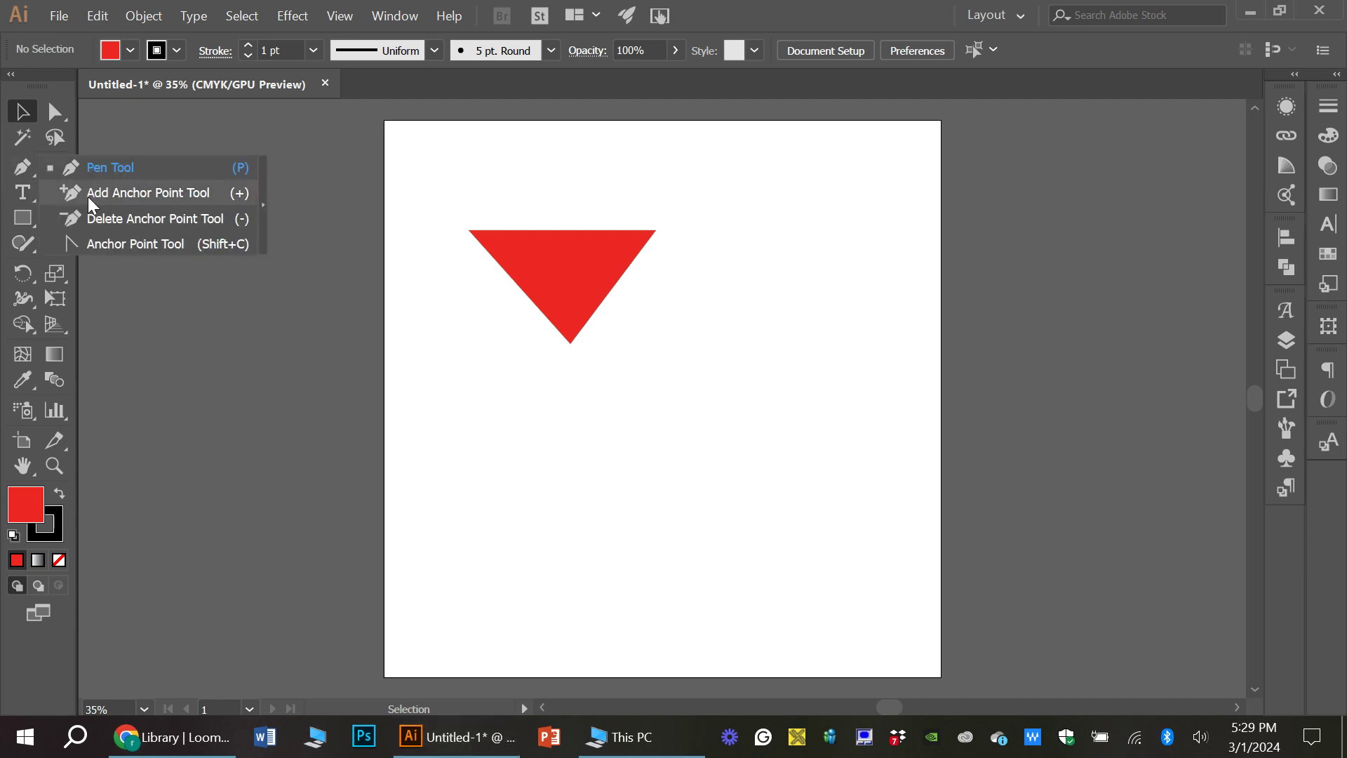
pyautogui.click(87, 194)
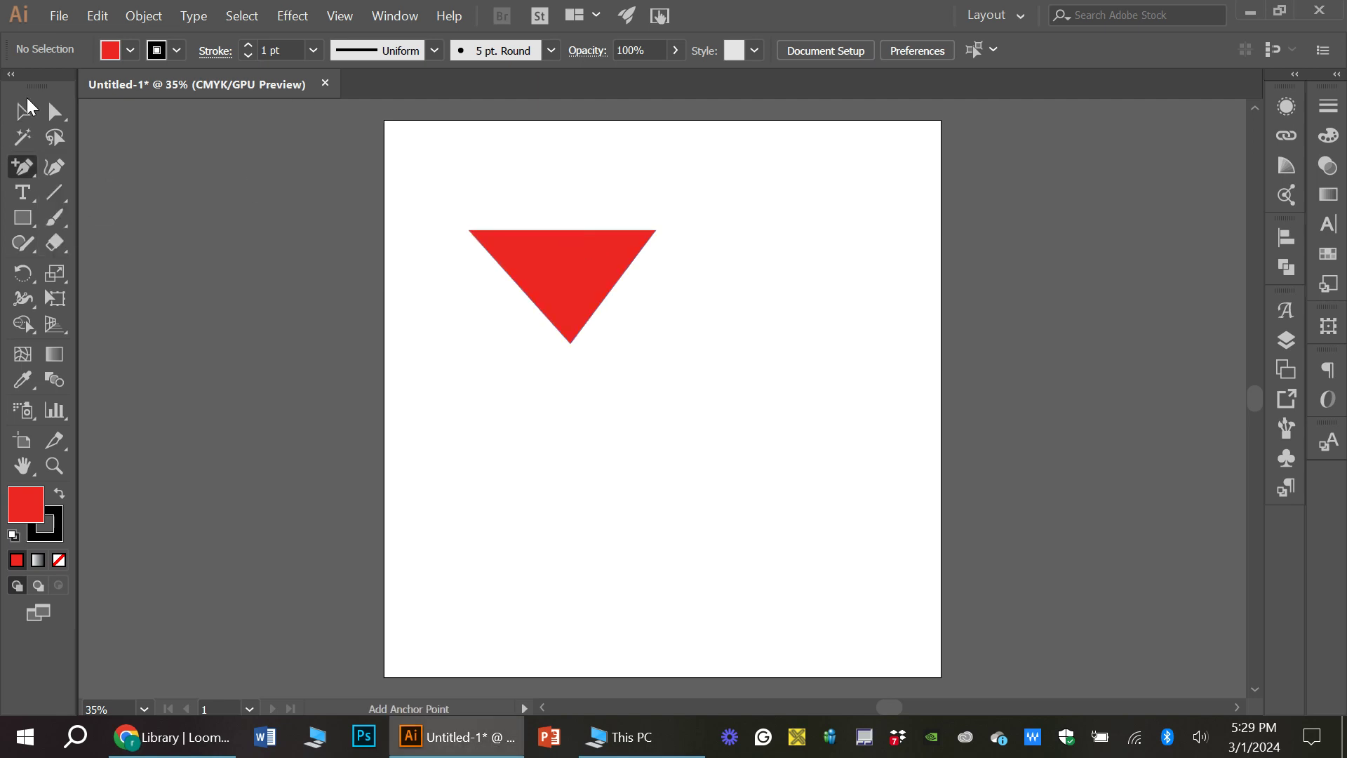
pyautogui.click(28, 109)
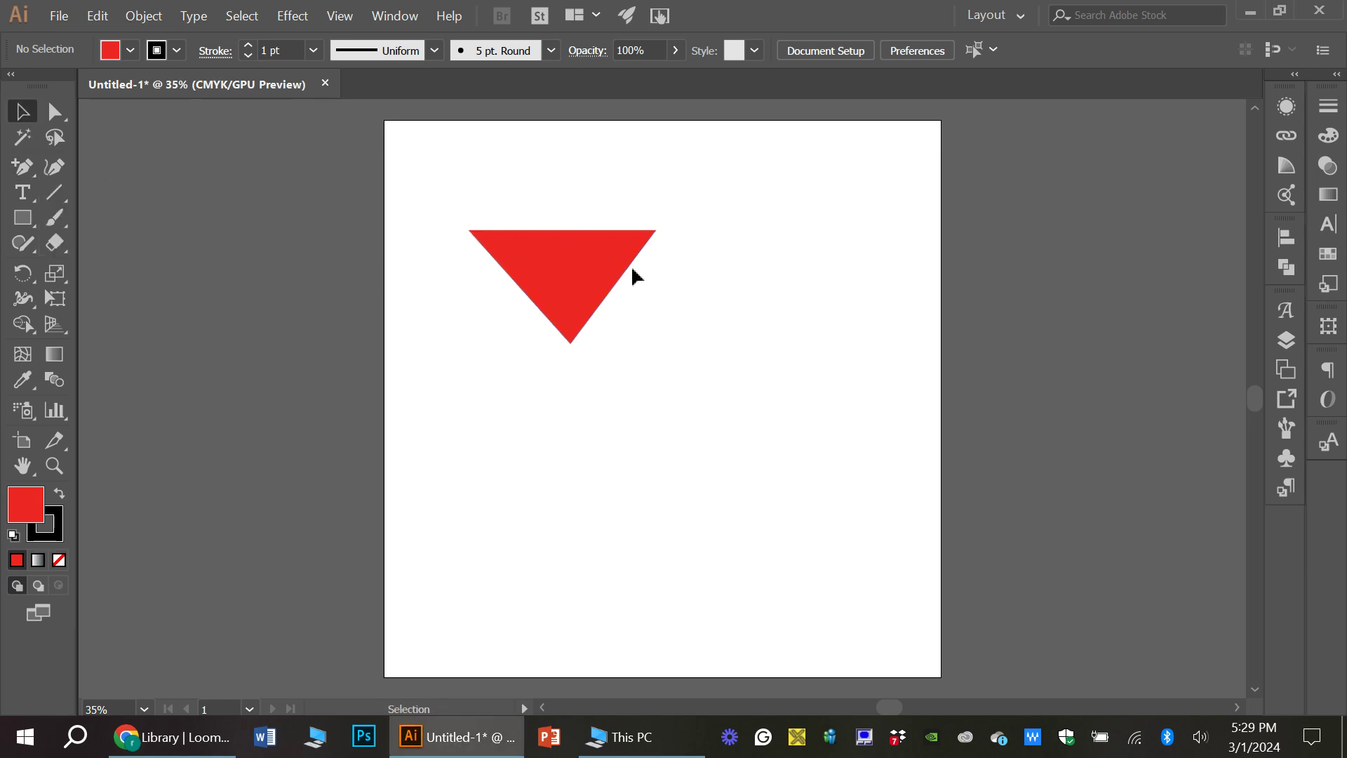
pyautogui.click(588, 269)
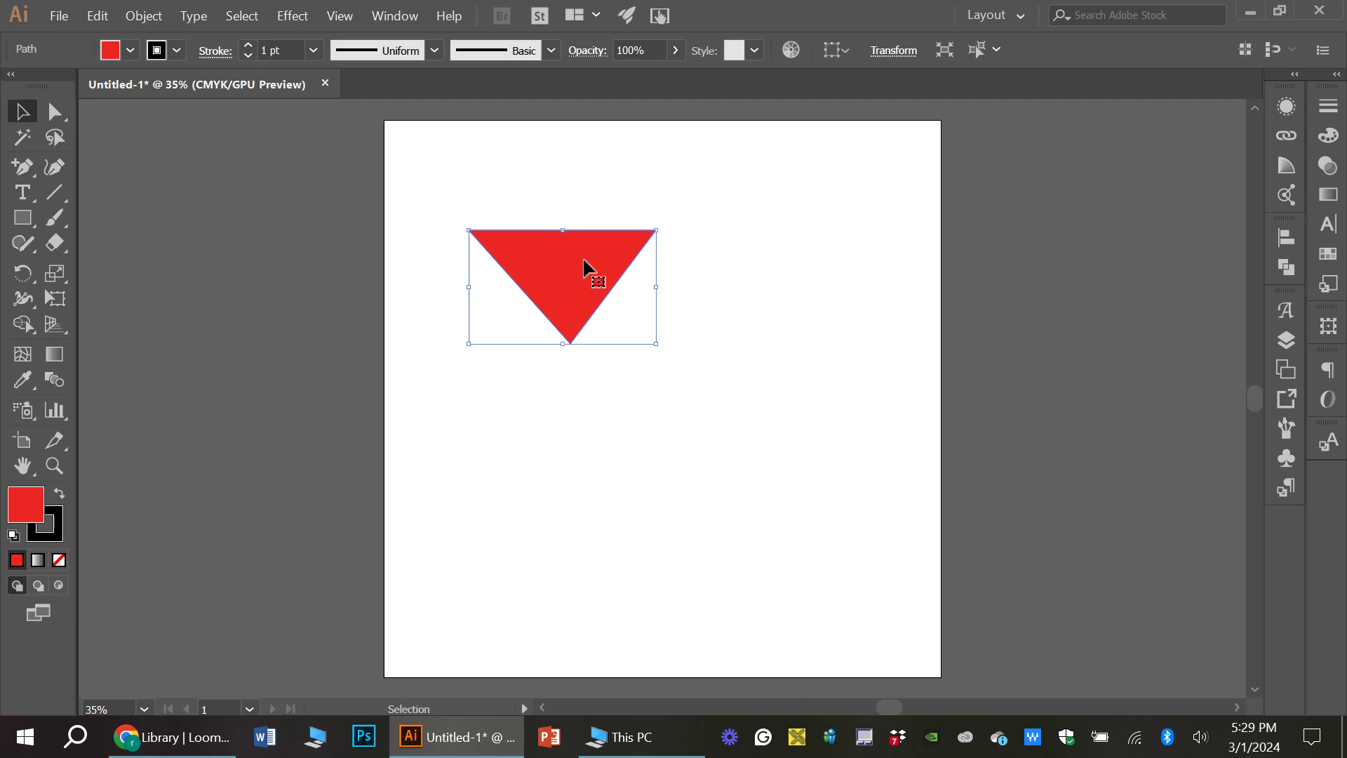
pyautogui.click(25, 170)
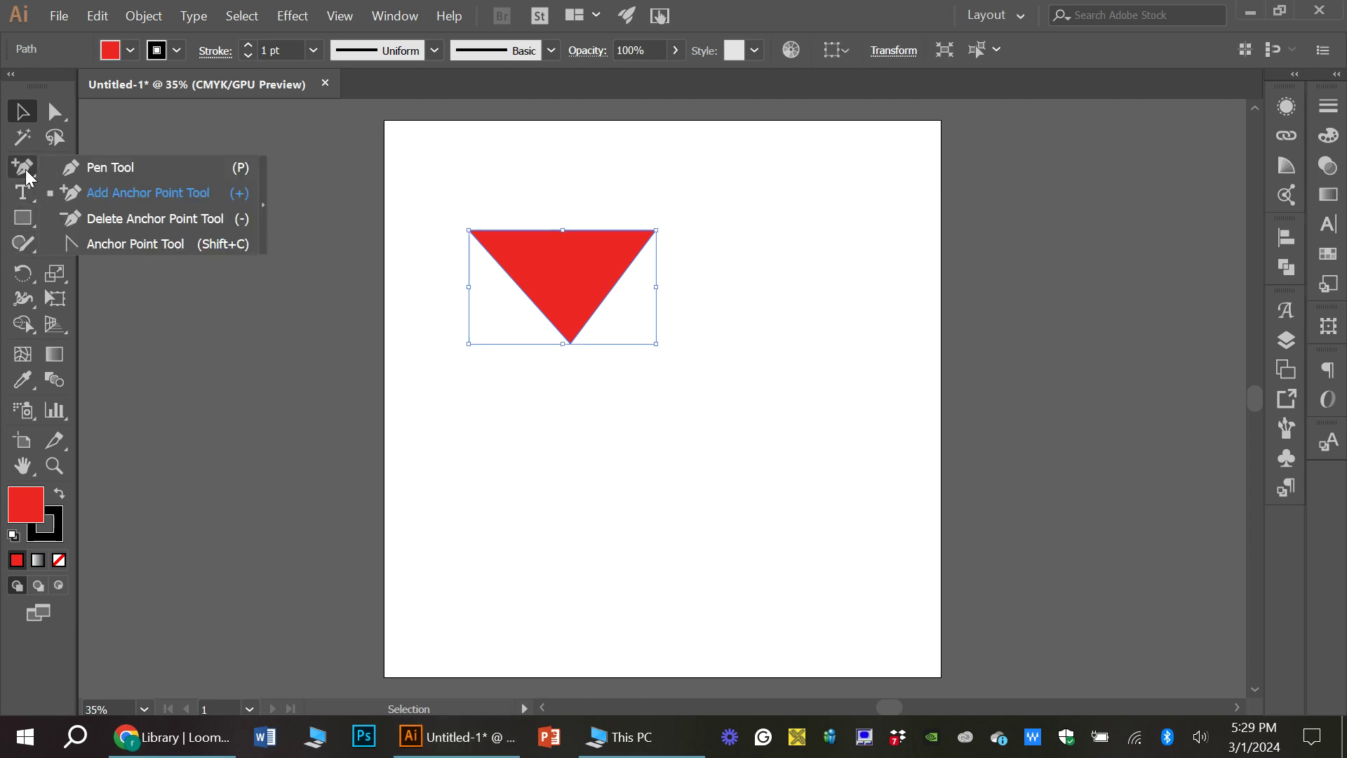
pyautogui.click(82, 195)
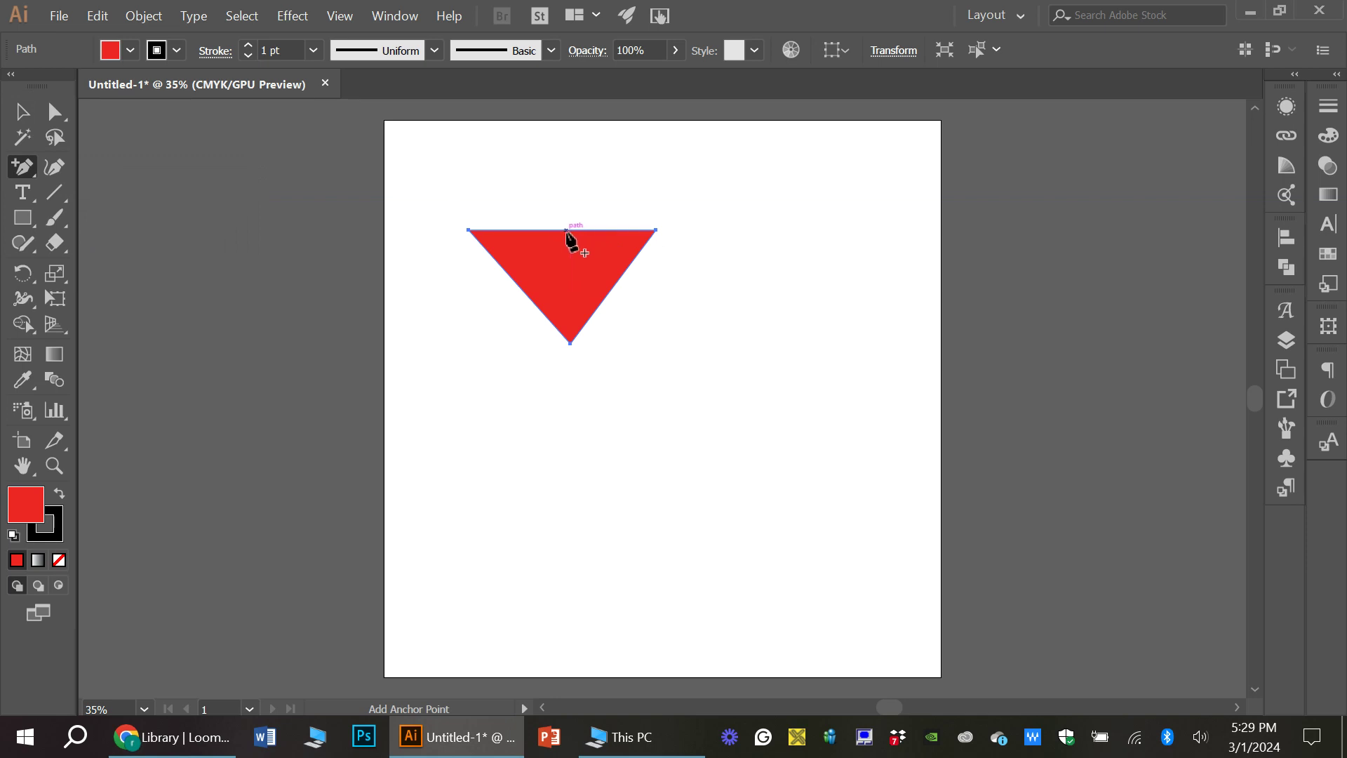
pyautogui.click(566, 230)
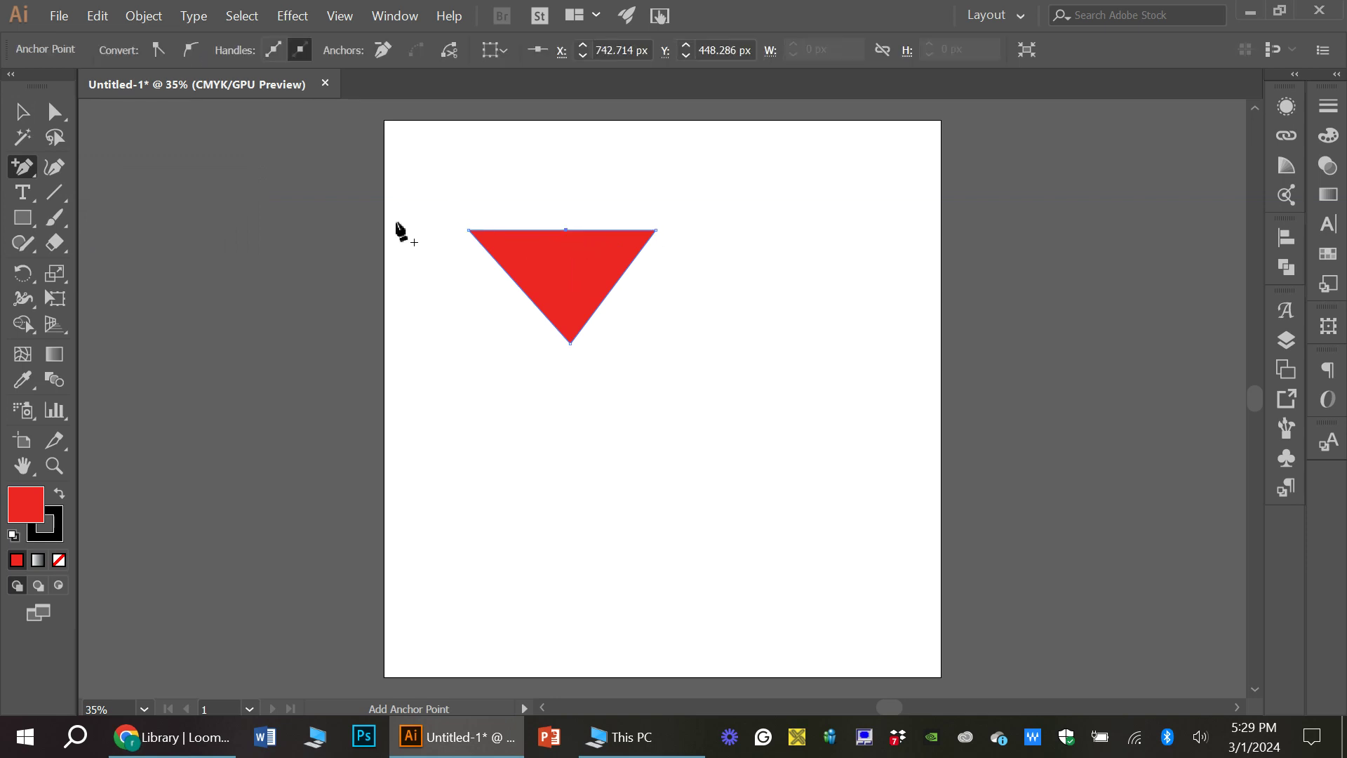
pyautogui.click(23, 168)
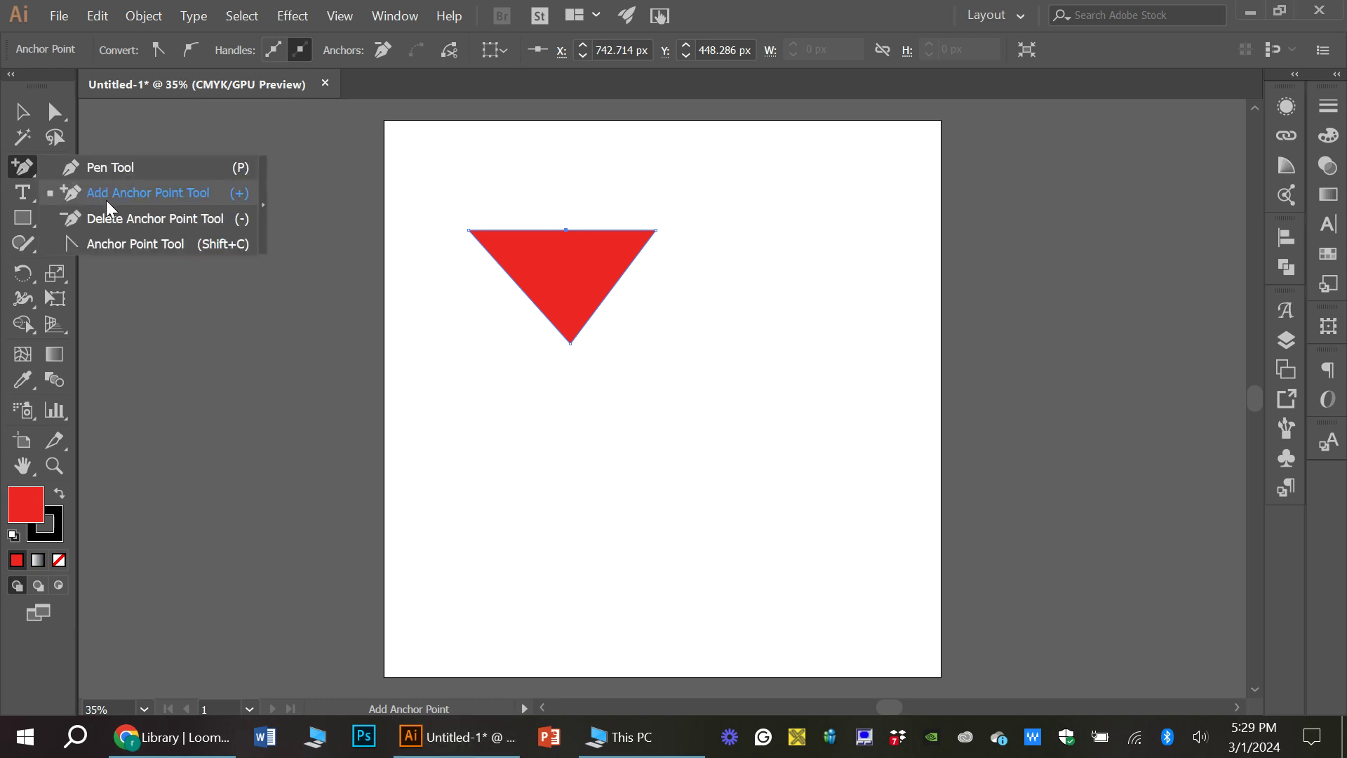
pyautogui.click(116, 217)
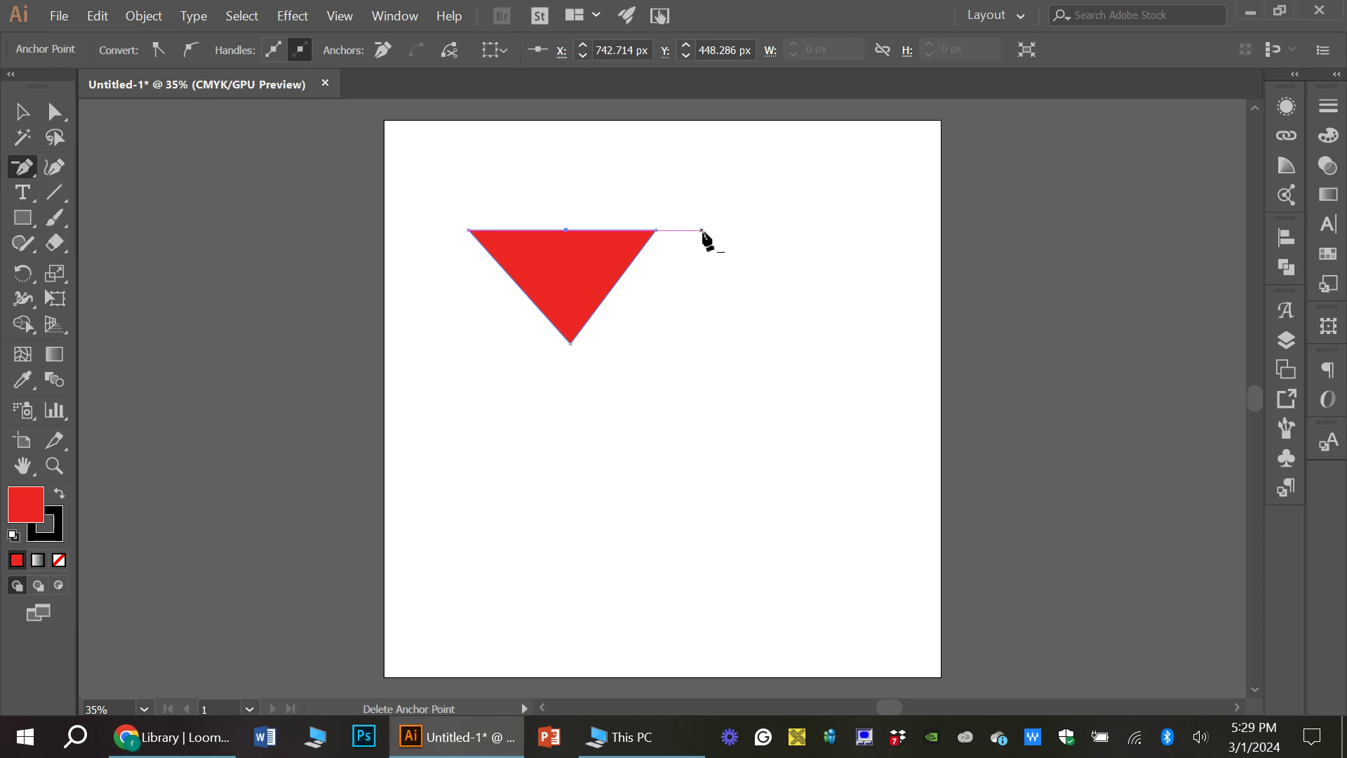
# - Delete the triangle's top-right anchor and bend the right edge outward with the Curvature tool
pyautogui.click(656, 231)
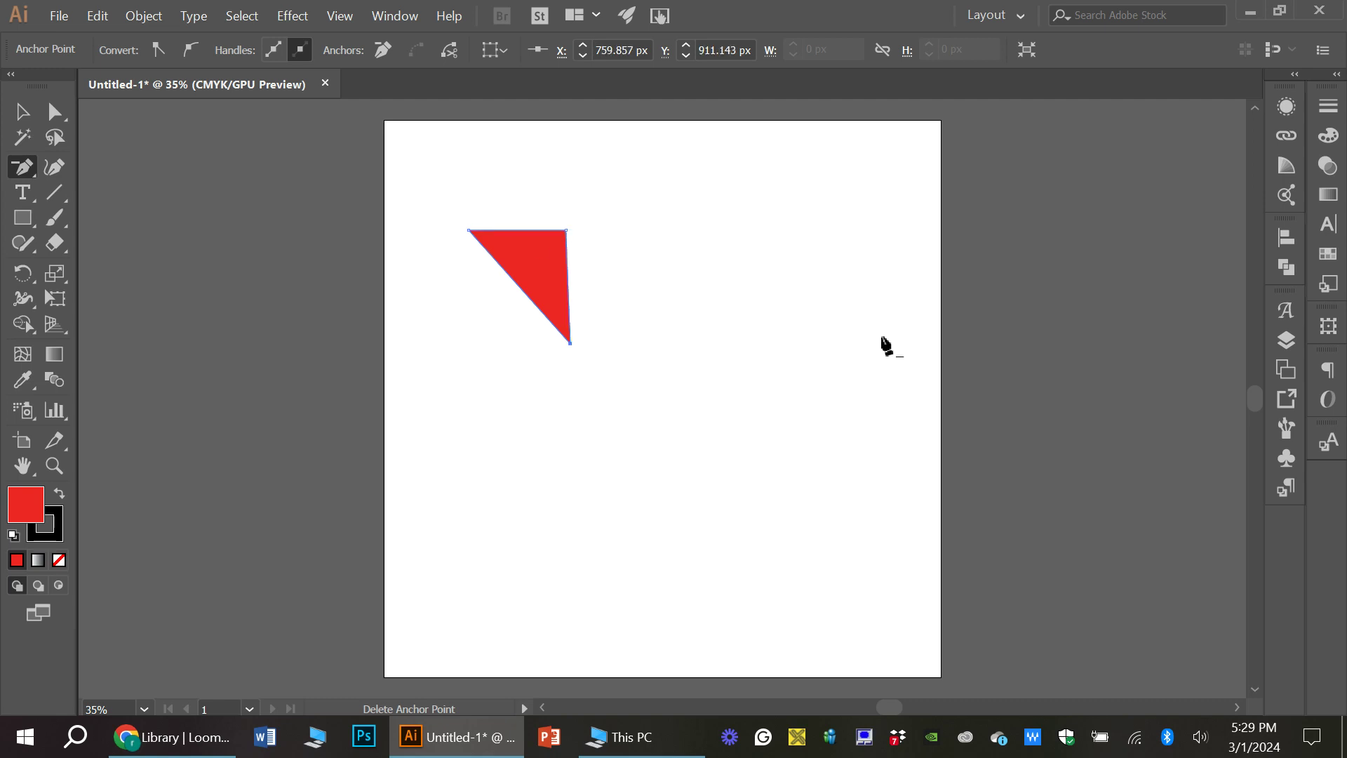
pyautogui.click(27, 169)
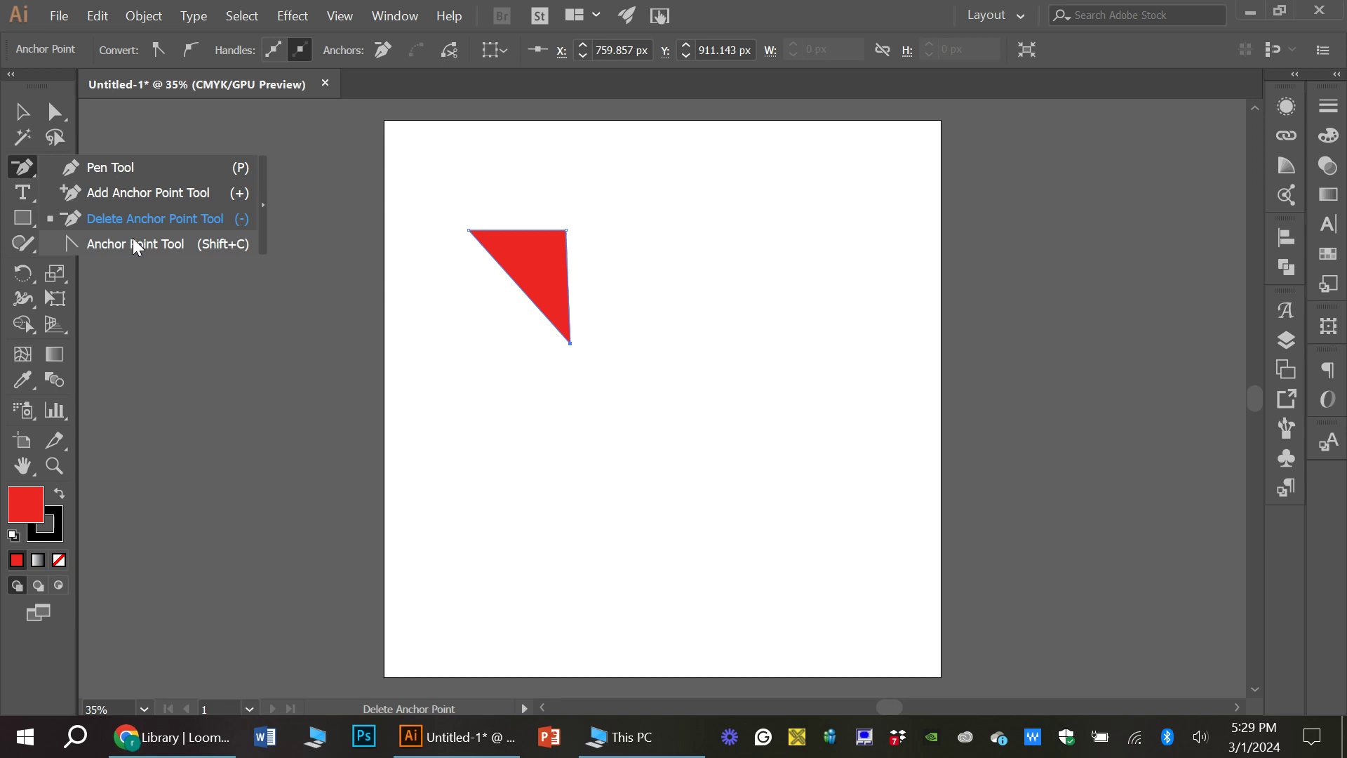
pyautogui.click(23, 167)
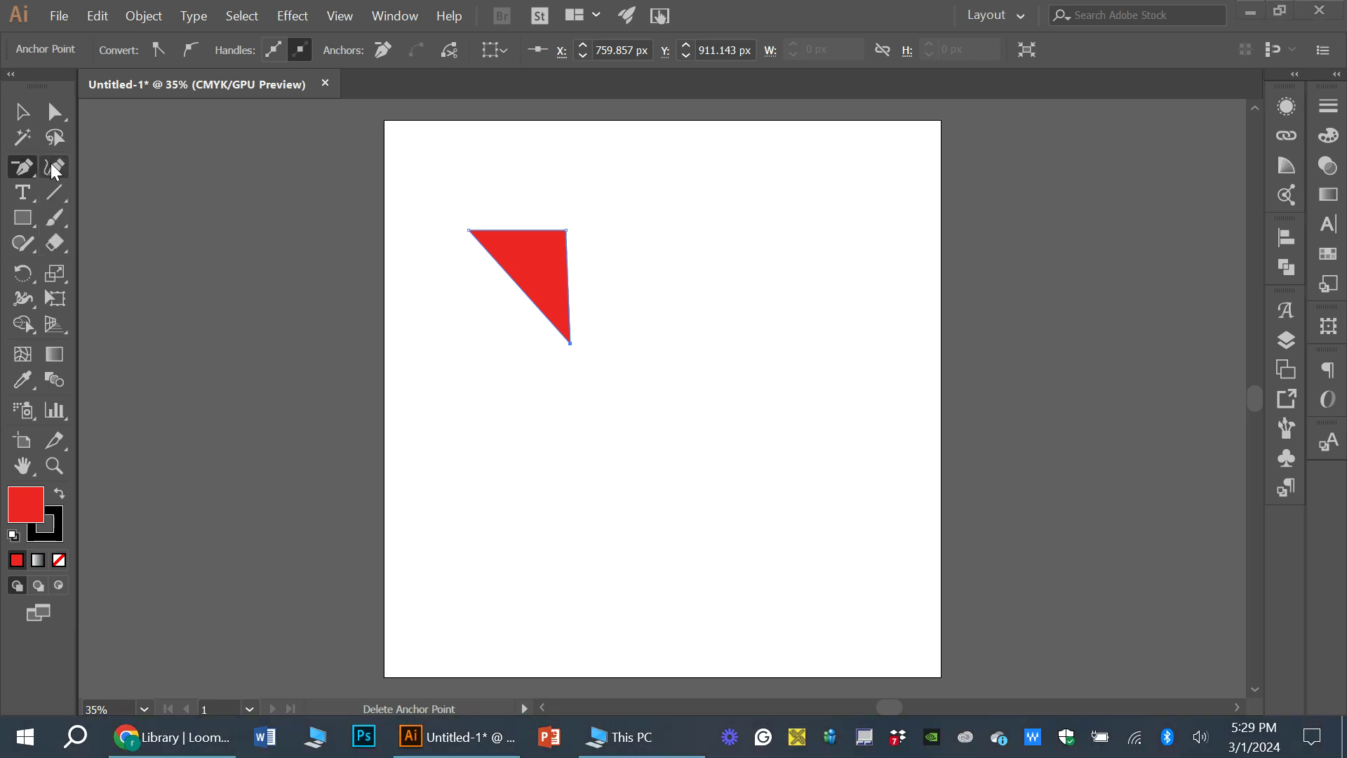
pyautogui.click(54, 168)
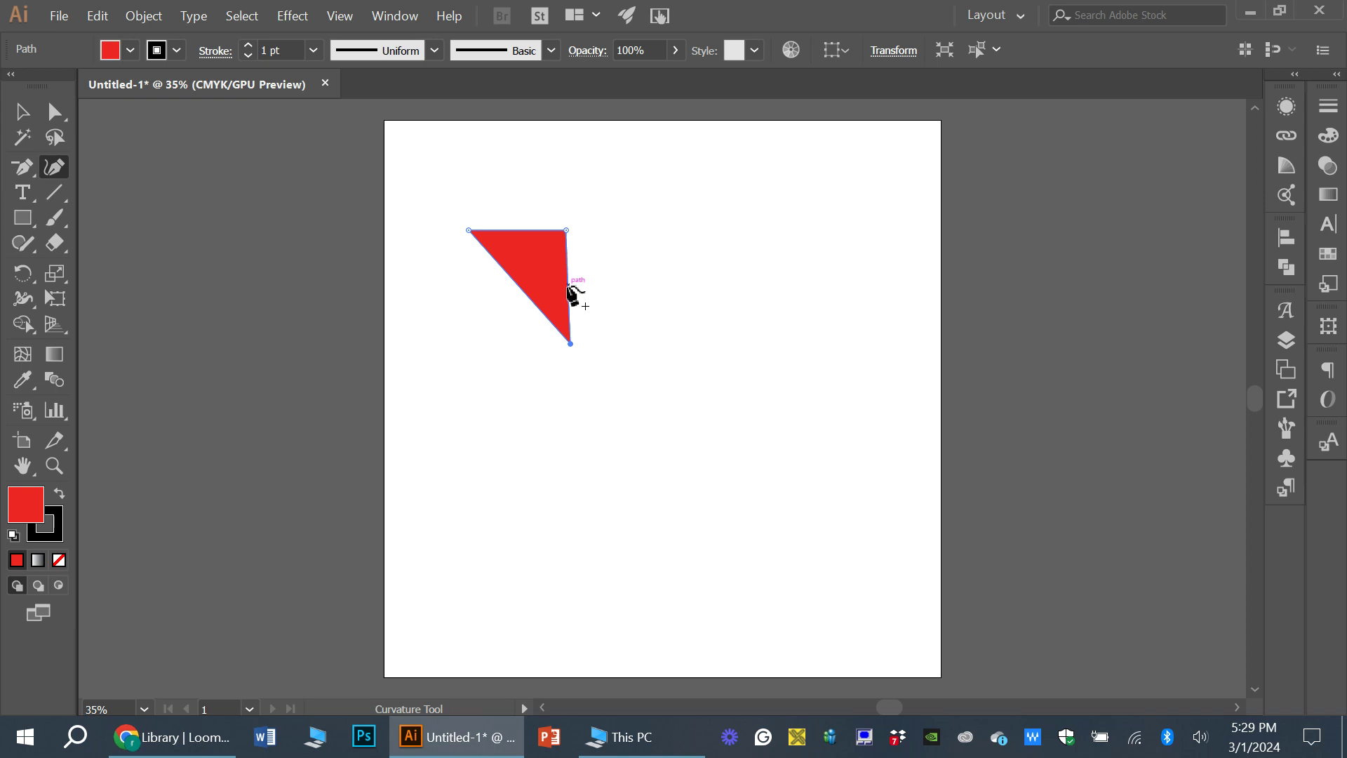
pyautogui.moveTo(568, 288); pyautogui.dragTo(642, 284)
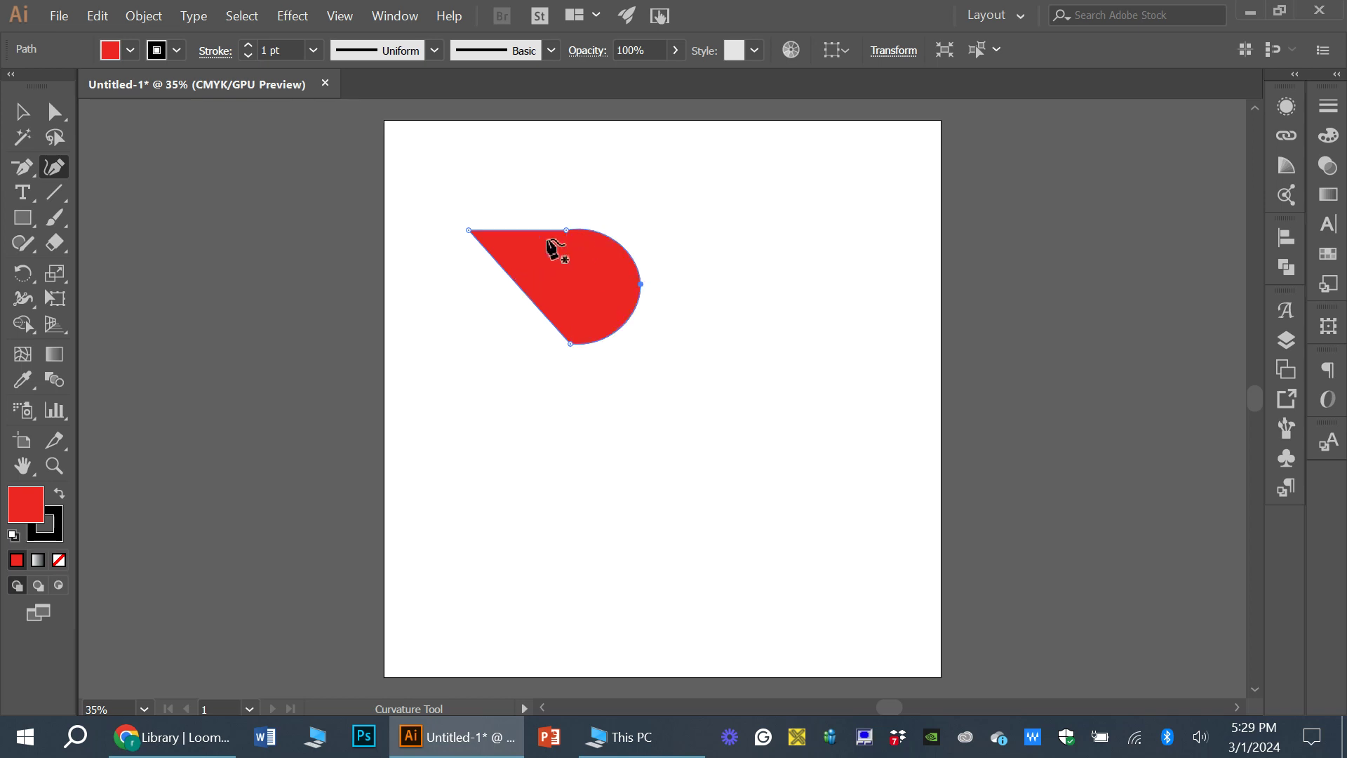
# - Convert the right, bottom and top anchors to sharp corners with the Anchor Point tool
pyautogui.click(23, 164)
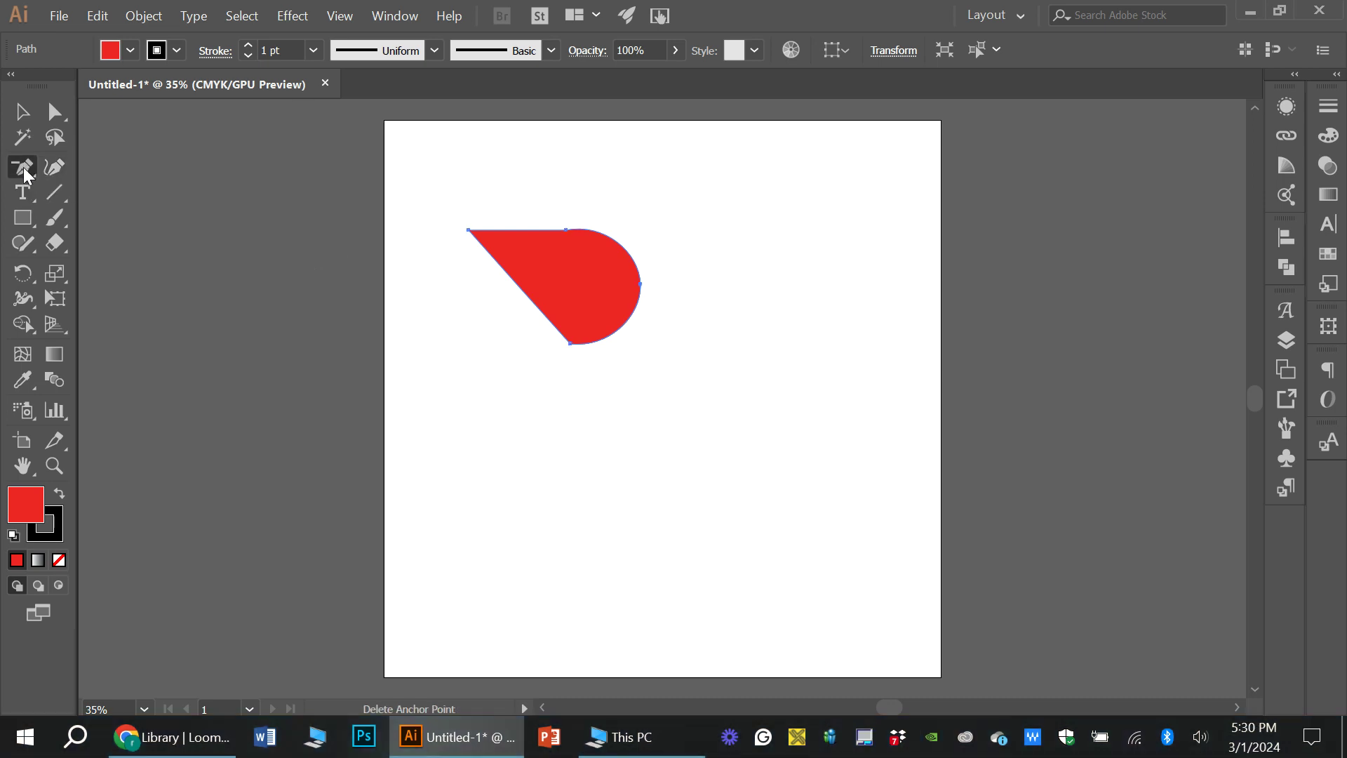
pyautogui.click(24, 167)
pyautogui.click(129, 243)
pyautogui.click(639, 284)
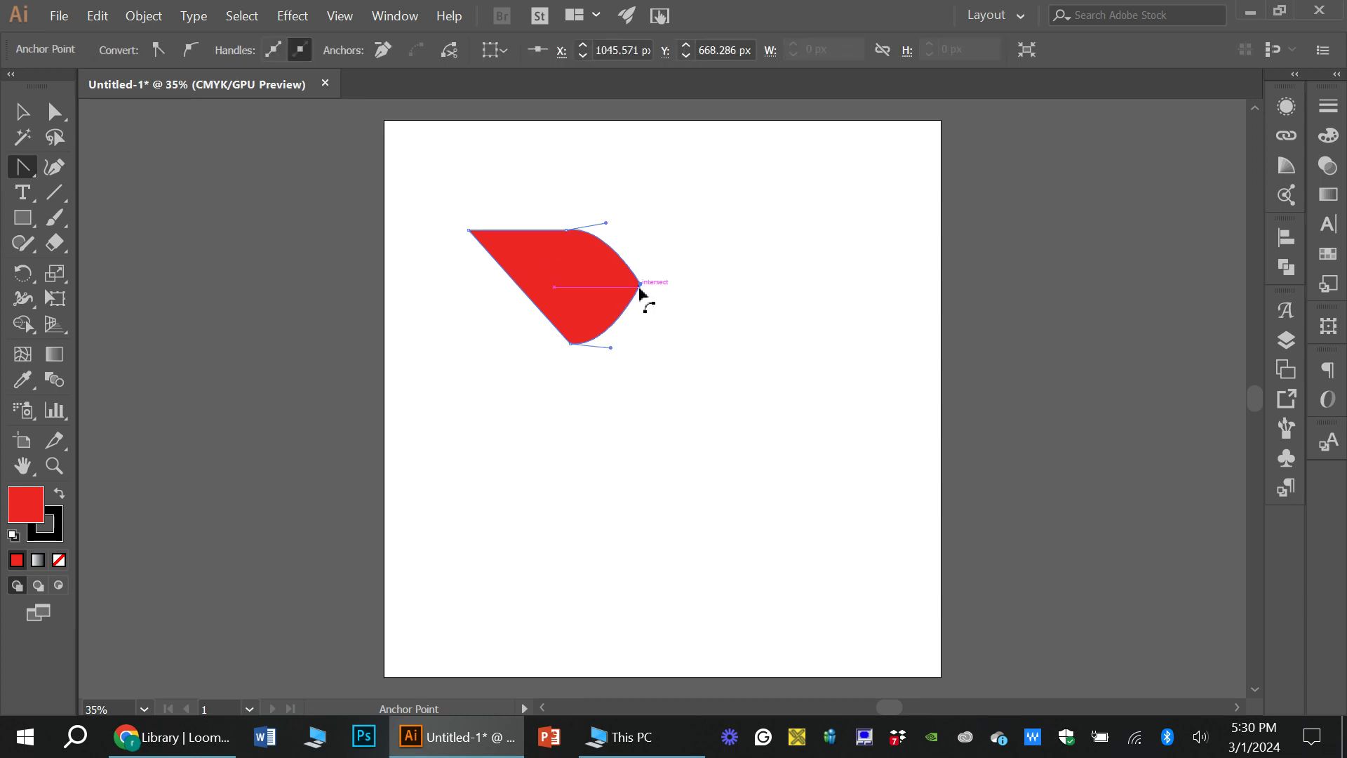
pyautogui.click(570, 344)
pyautogui.click(566, 230)
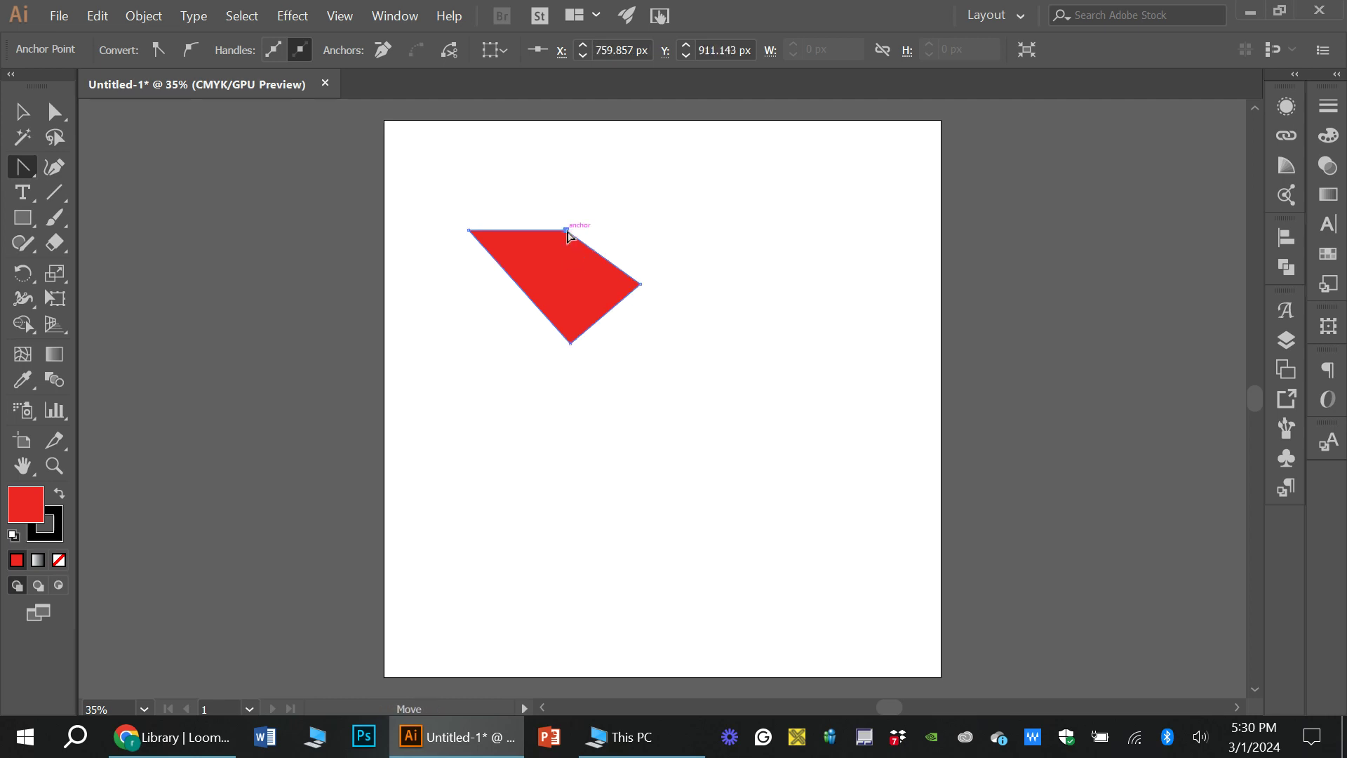
# - Deselect the red shape and place a text insertion point below it
pyautogui.click(24, 112)
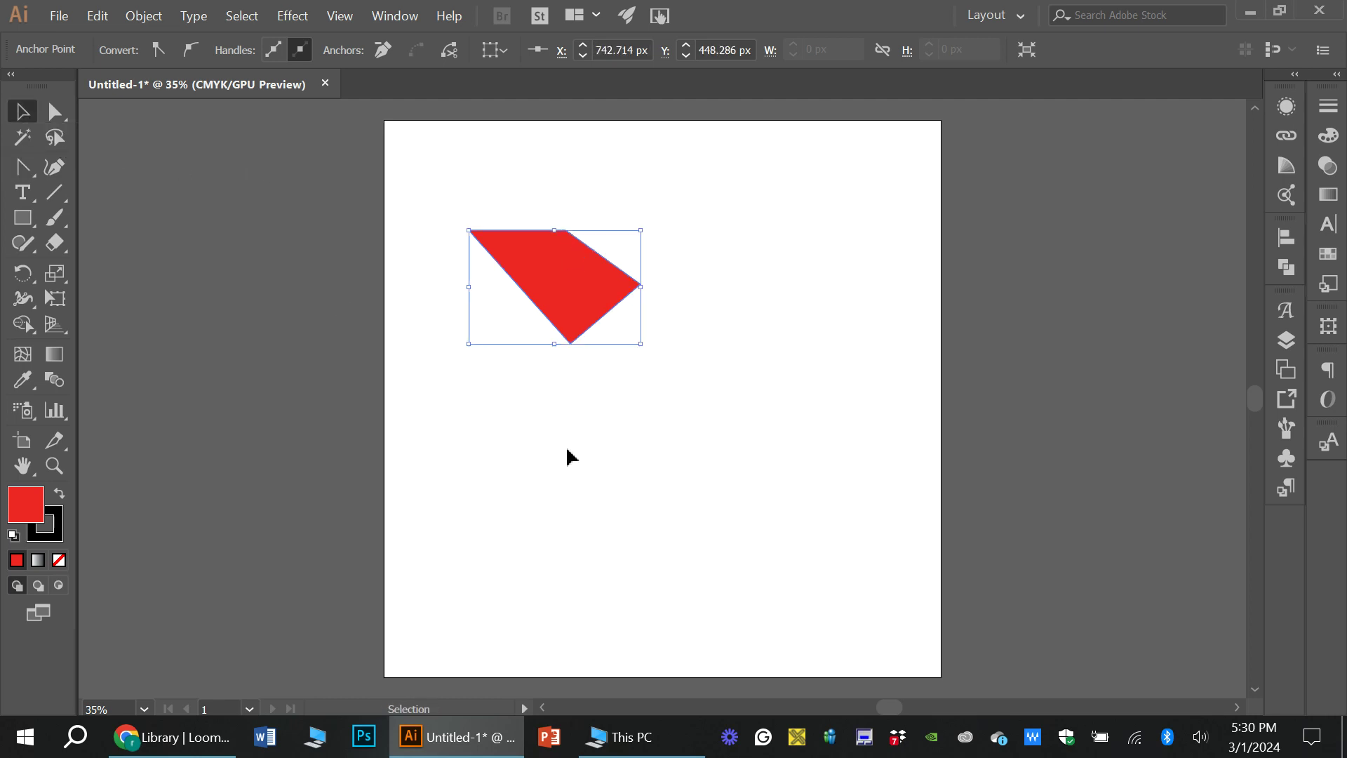
pyautogui.click(572, 457)
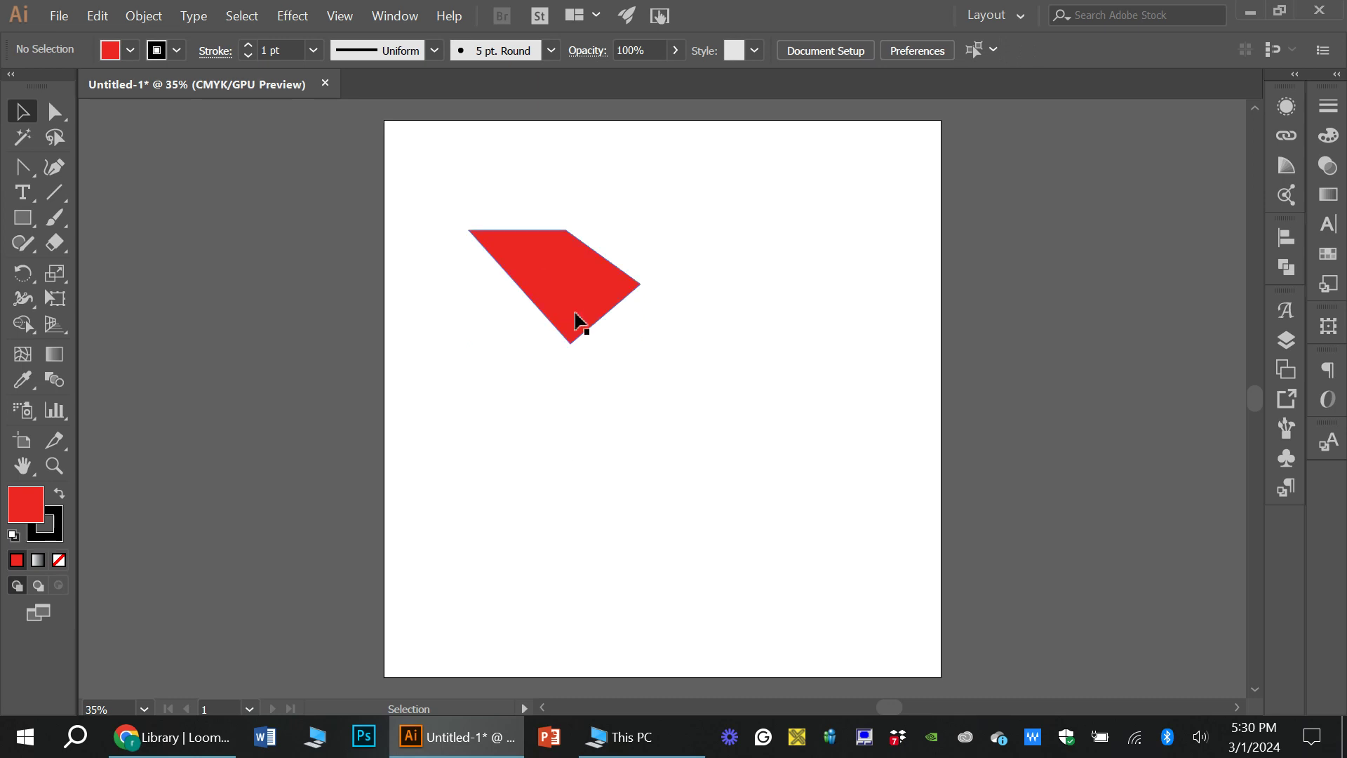
pyautogui.click(22, 191)
pyautogui.click(480, 398)
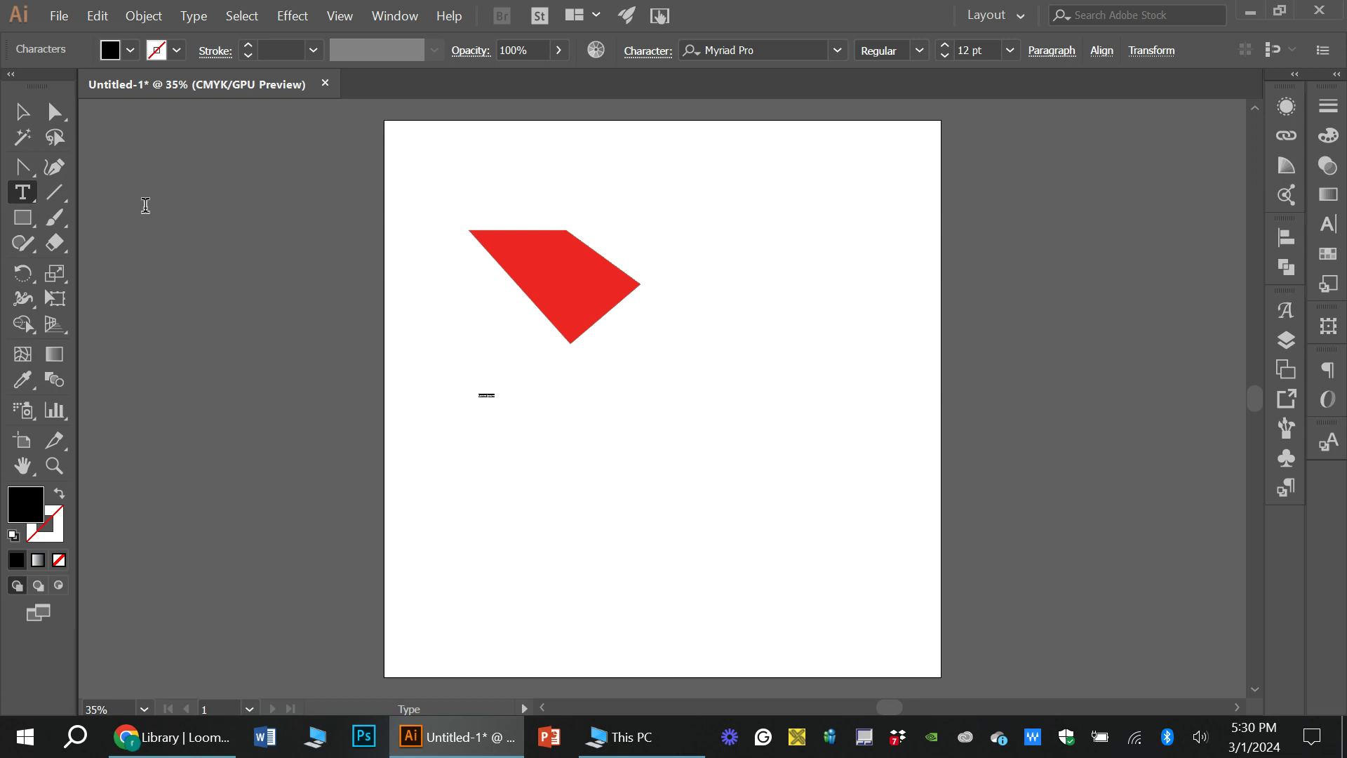
# - Raise the Hello text's font size to 139 pt
pyautogui.click(22, 112)
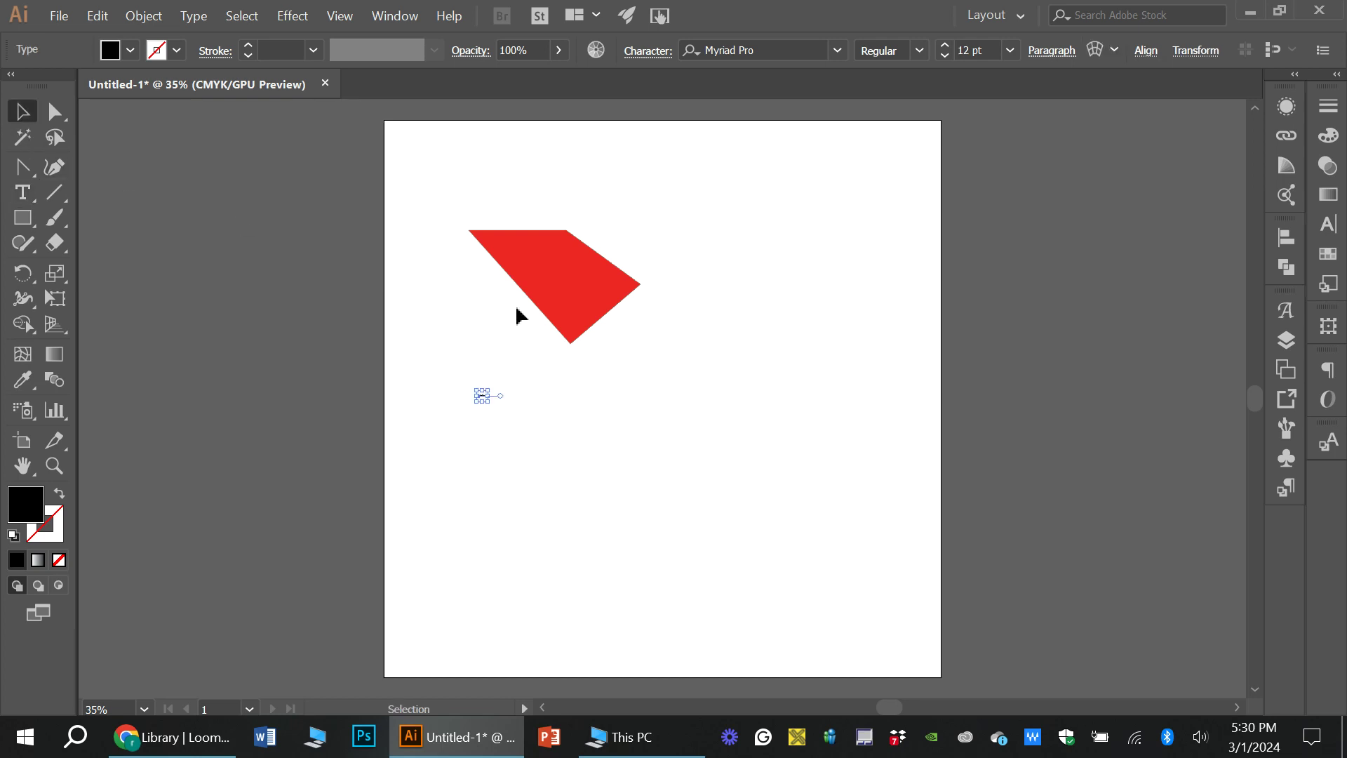
pyautogui.click(945, 46)
pyautogui.click(945, 46)
pyautogui.click(945, 47)
pyautogui.click(945, 46)
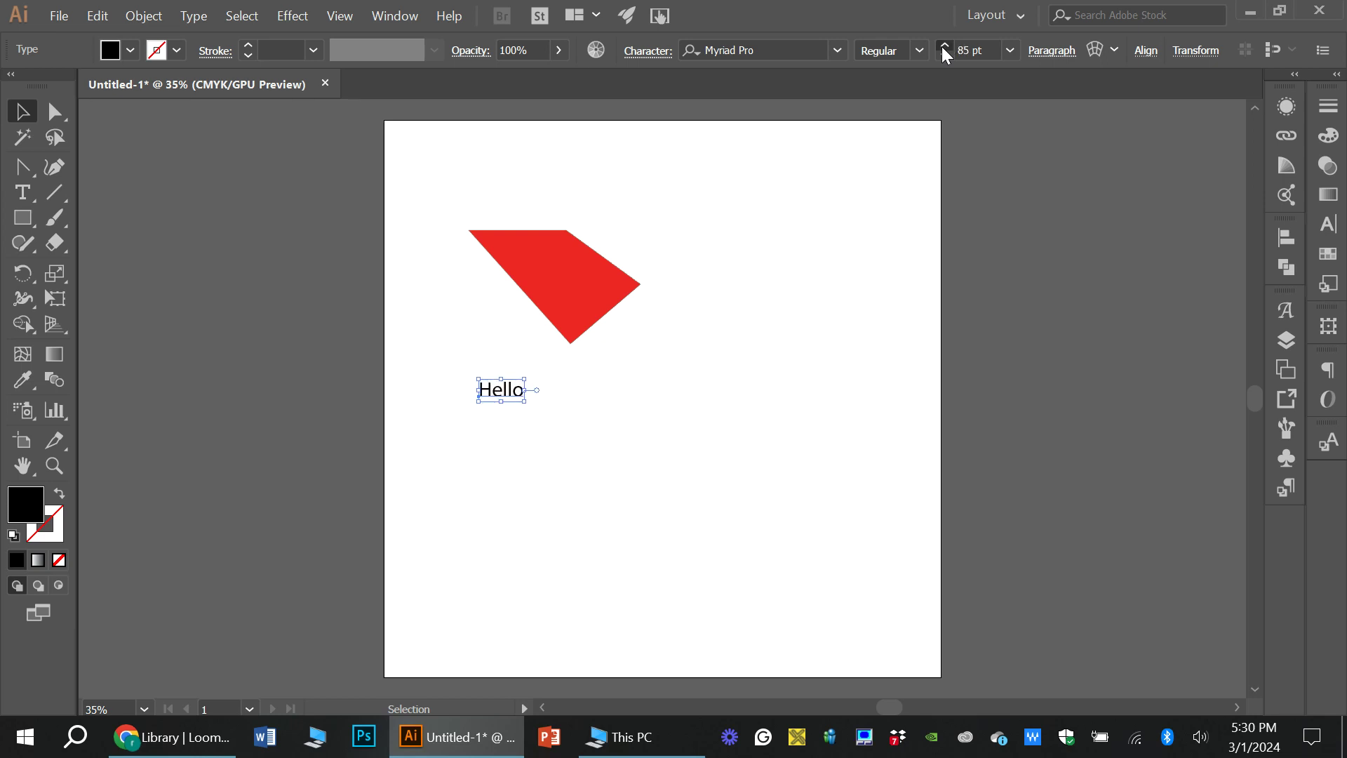
pyautogui.click(945, 46)
pyautogui.click(945, 46)
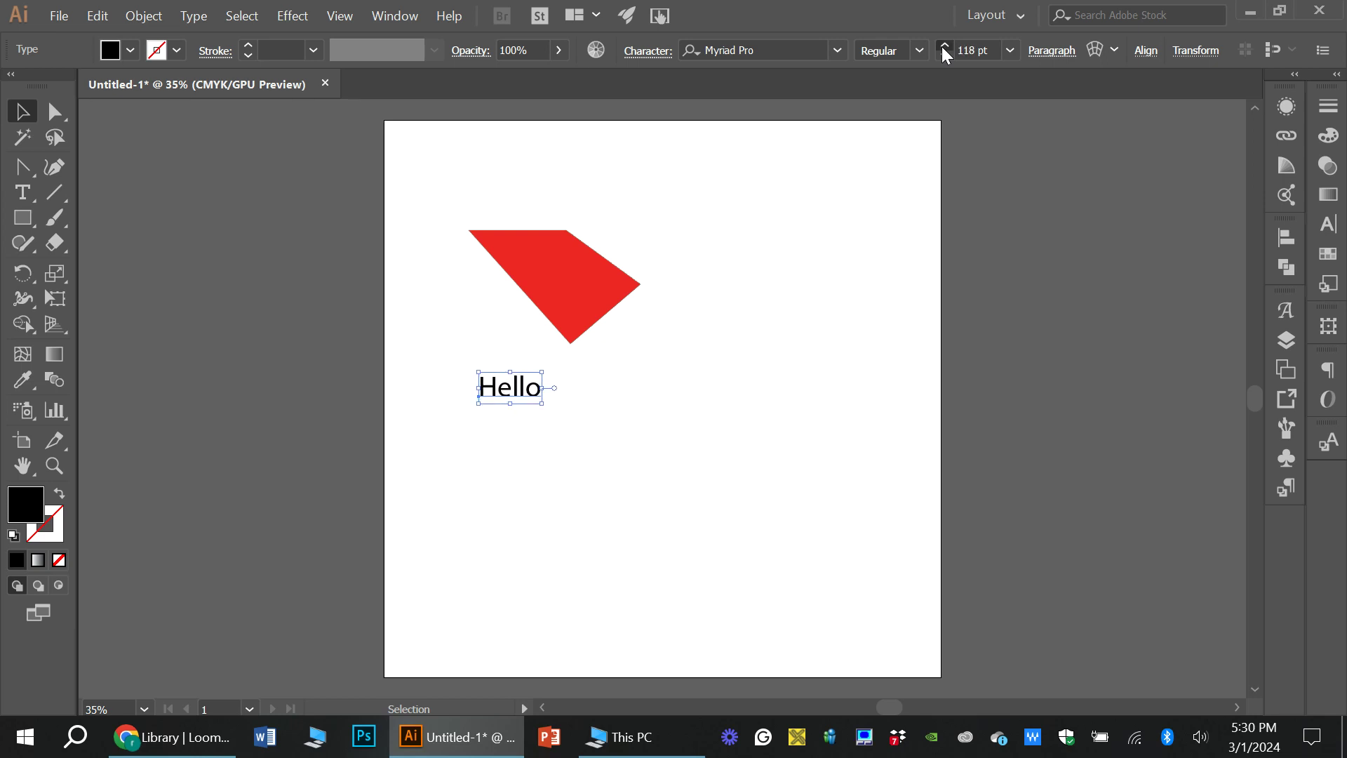
pyautogui.click(945, 46)
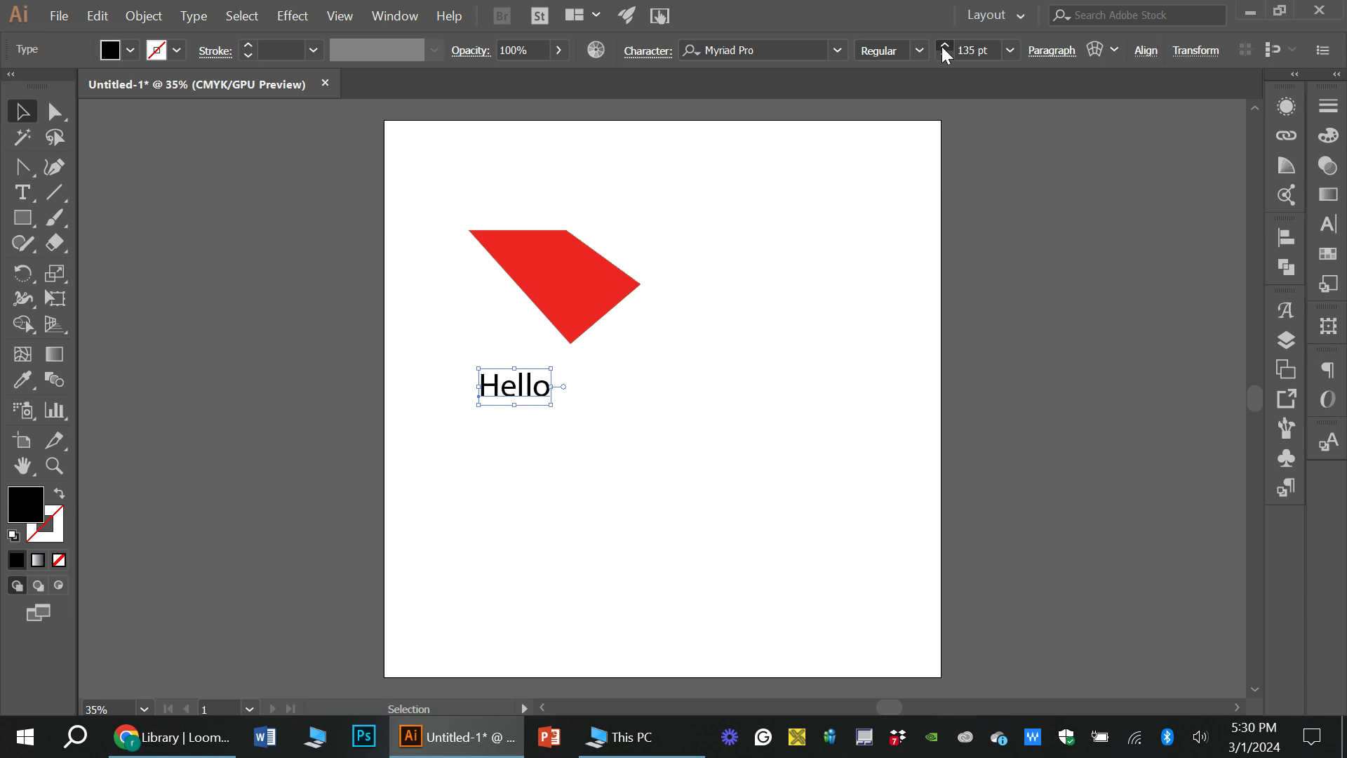
# - Set the Hello text's font to Back to Black Bold Demo
pyautogui.click(838, 50)
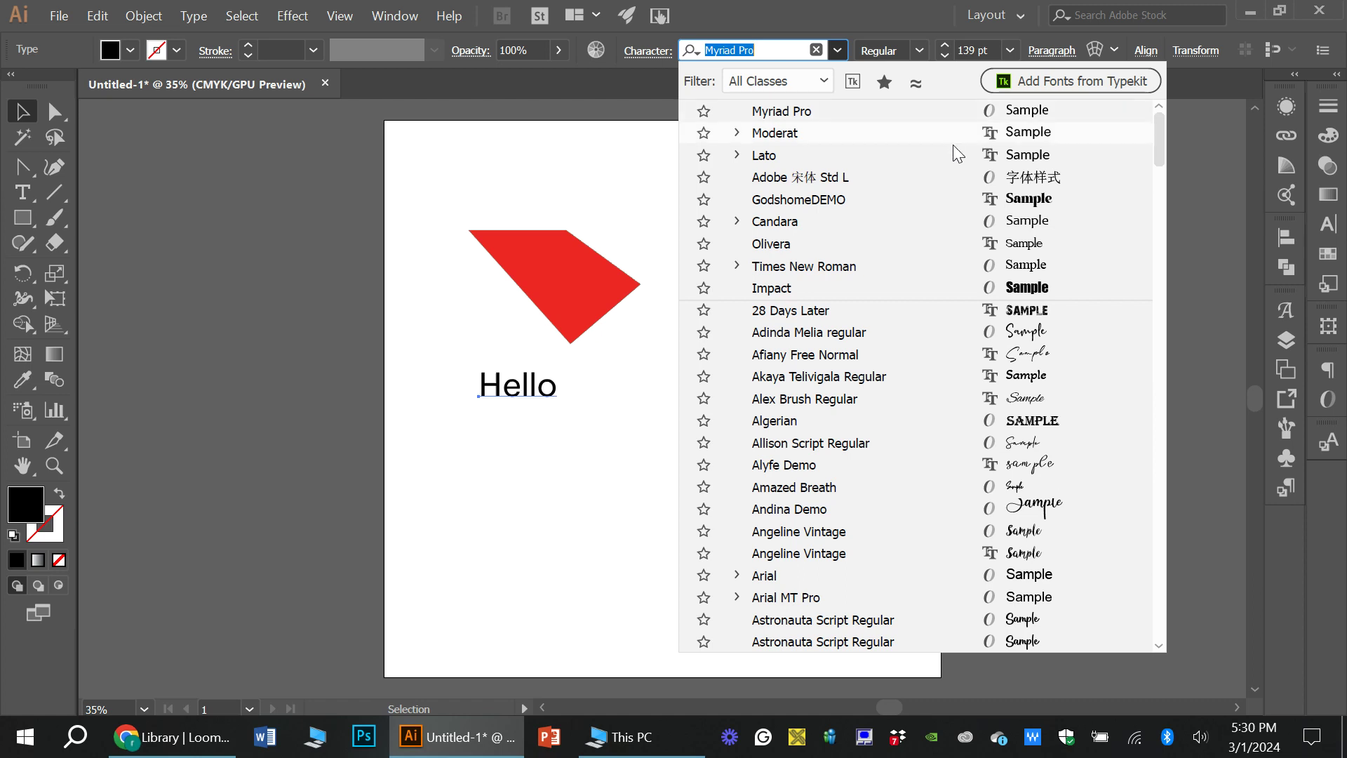
pyautogui.press('Down')
pyautogui.press('Down')
pyautogui.press('Down')
pyautogui.press('Down')
pyautogui.press('Down')
pyautogui.press('Down')
pyautogui.press('Down')
pyautogui.press('Down')
pyautogui.press('Down')
pyautogui.press('Down')
pyautogui.press('Down')
pyautogui.press('Down')
pyautogui.press('Down')
pyautogui.press('Down')
pyautogui.press('Down')
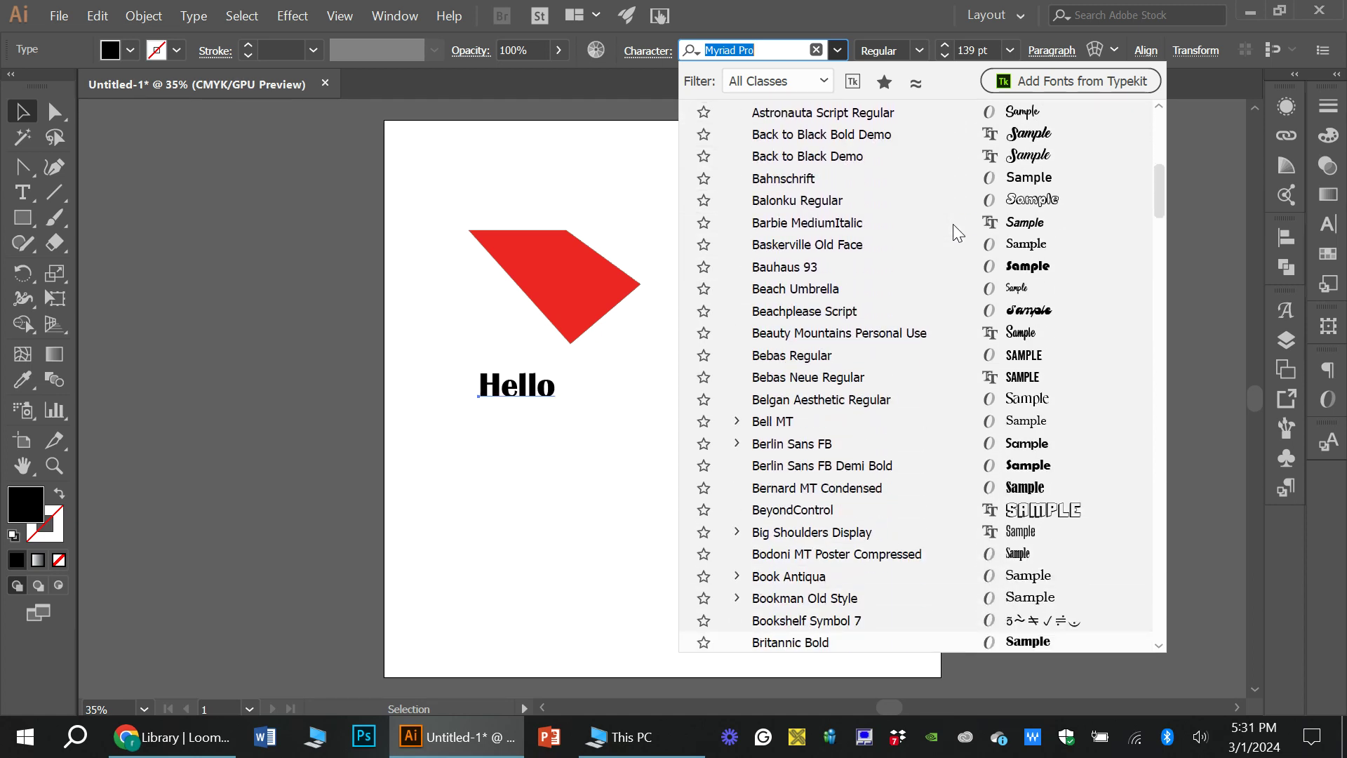
pyautogui.click(1082, 137)
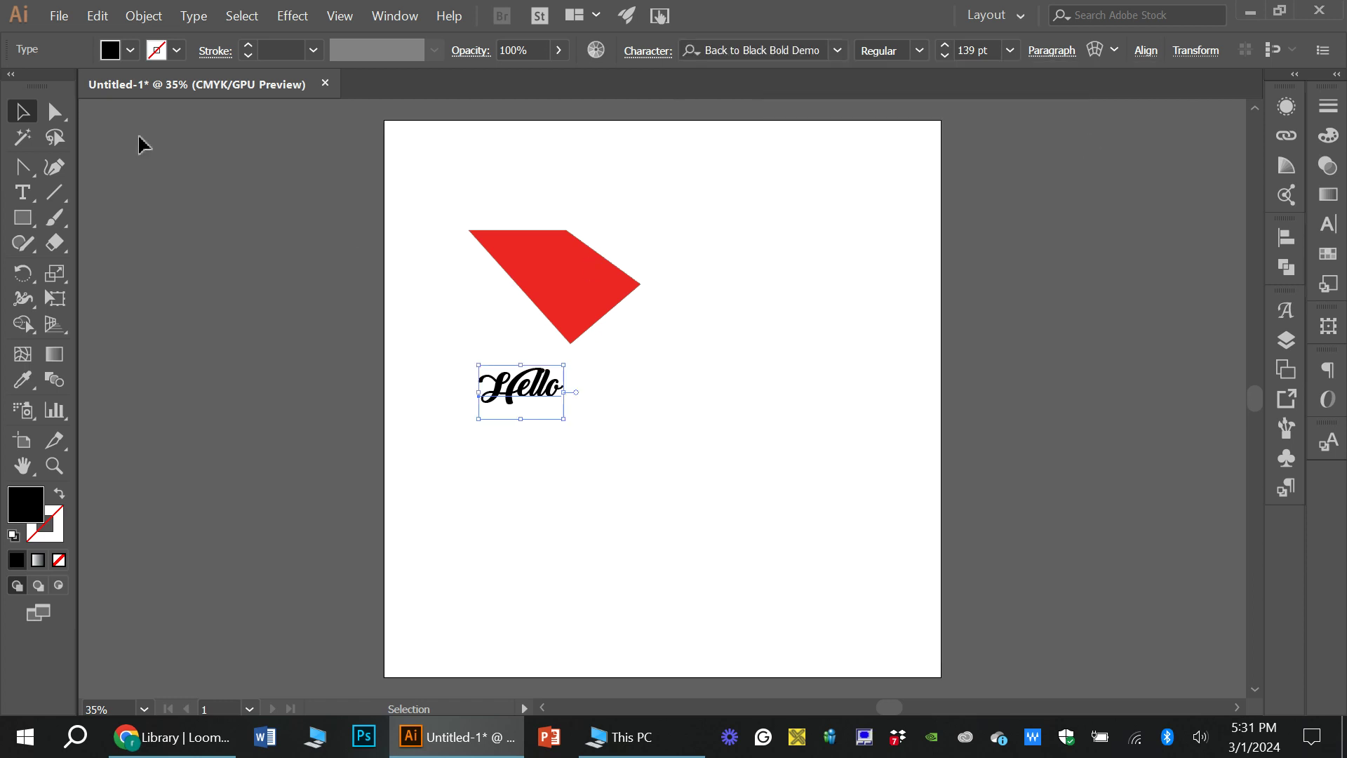
pyautogui.press('t')
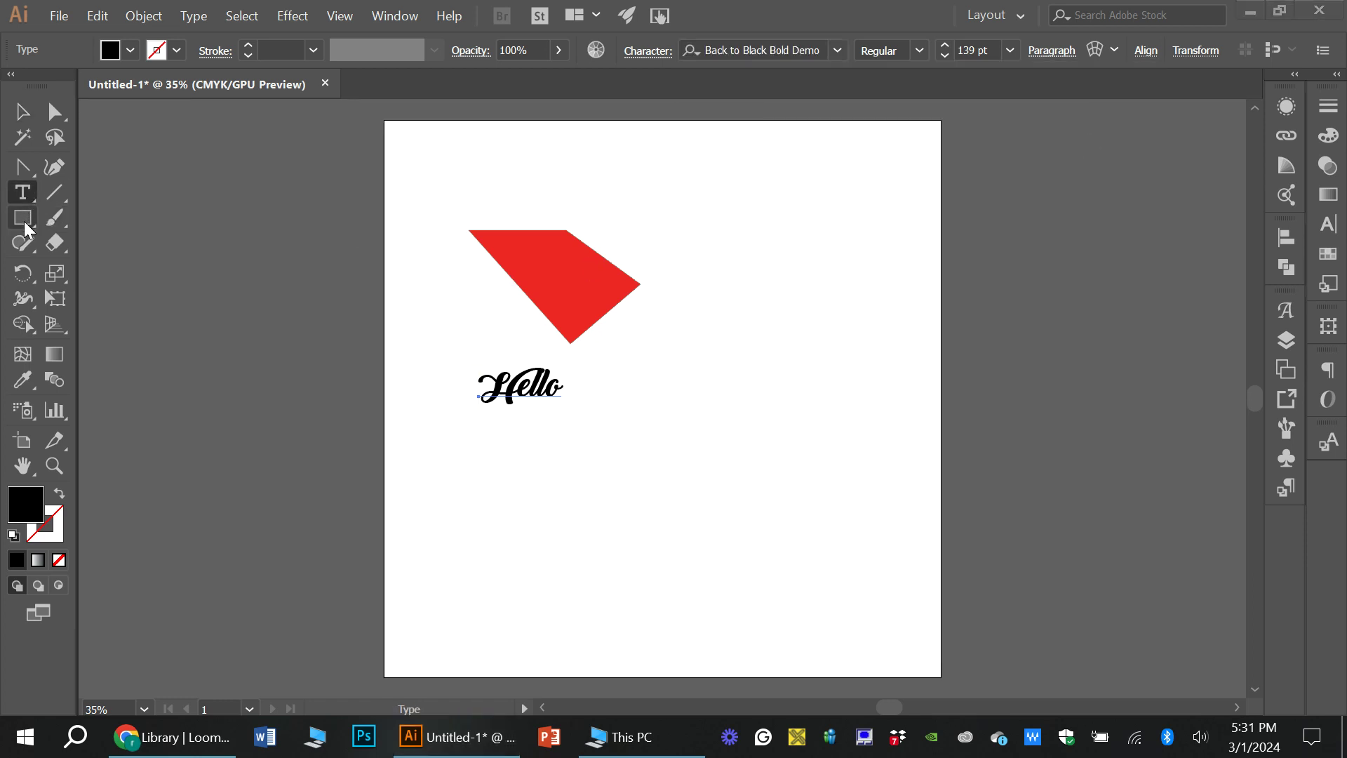
pyautogui.click(24, 221)
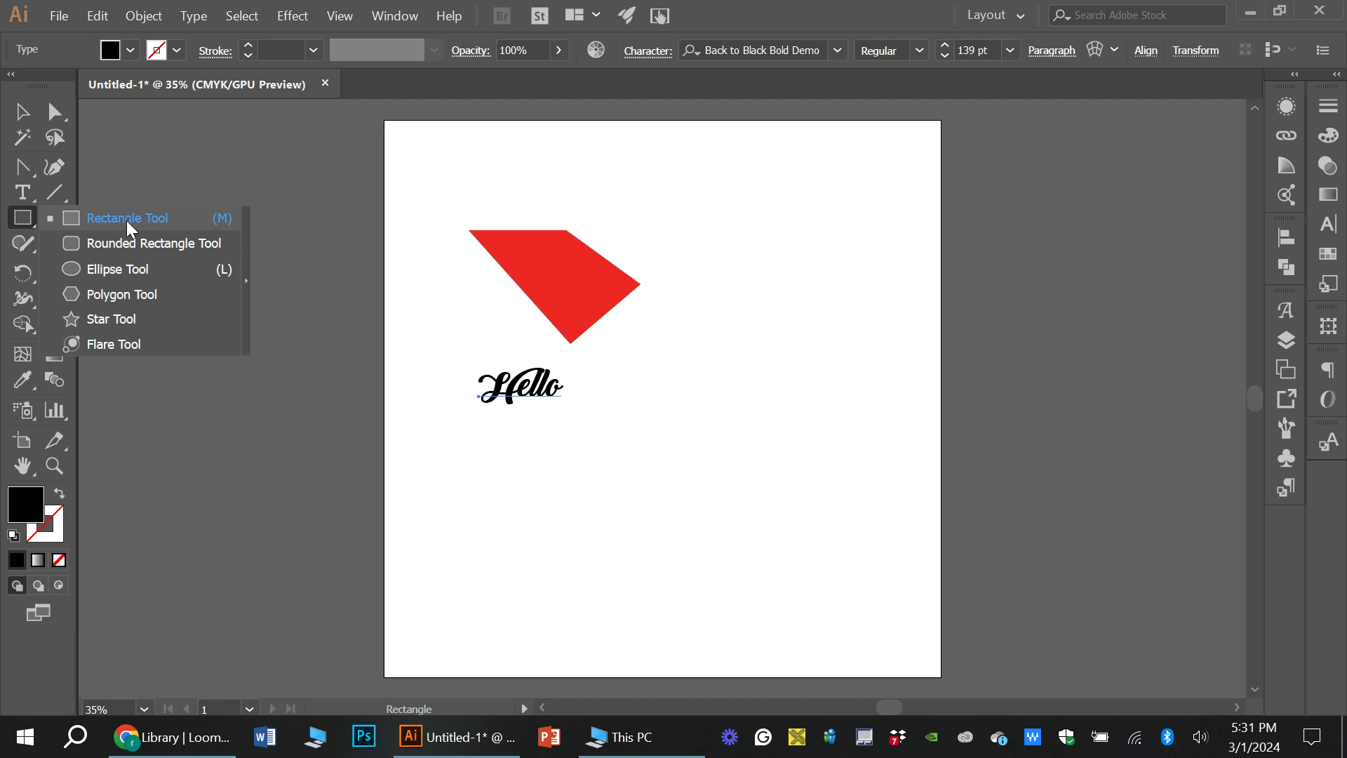
# - Draw a black rectangle at top-left and a fully rounded pill rectangle to its right
pyautogui.click(126, 220)
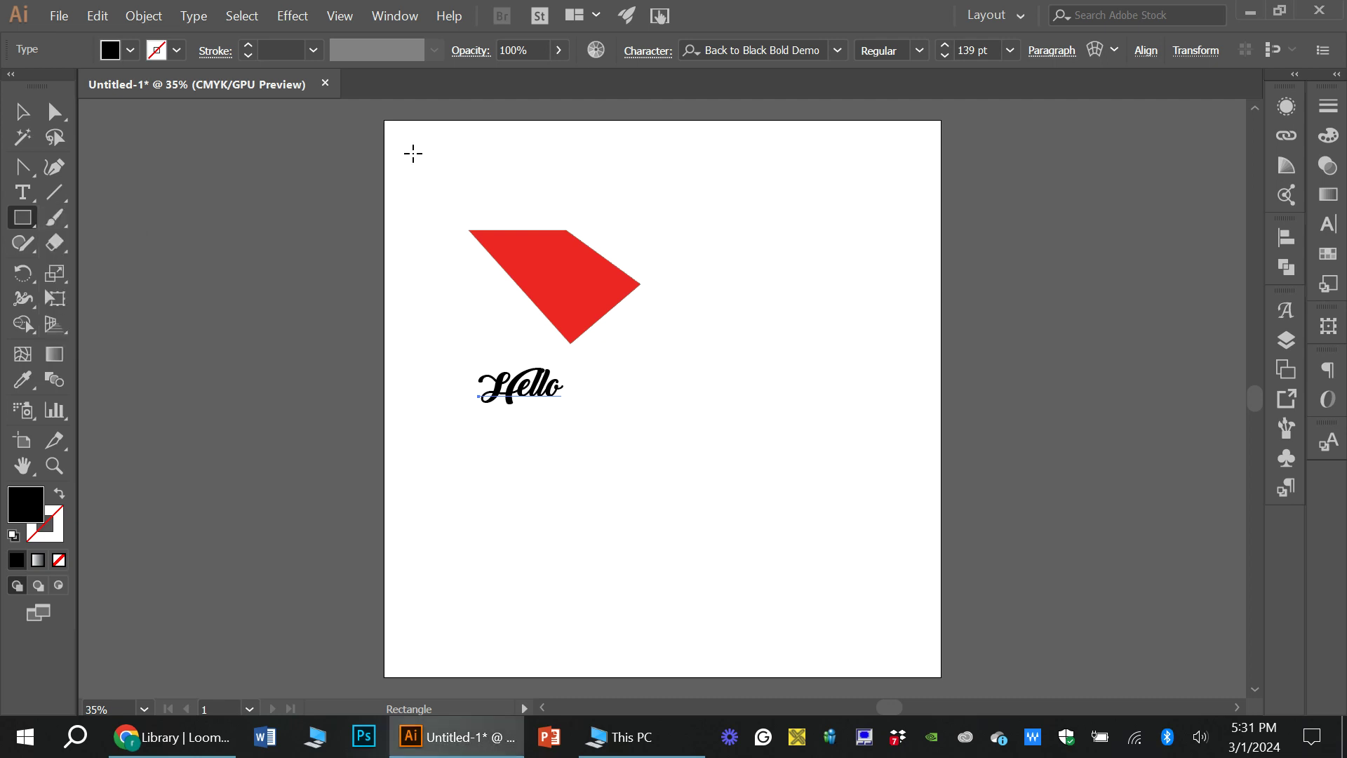
pyautogui.moveTo(424, 149); pyautogui.dragTo(530, 214)
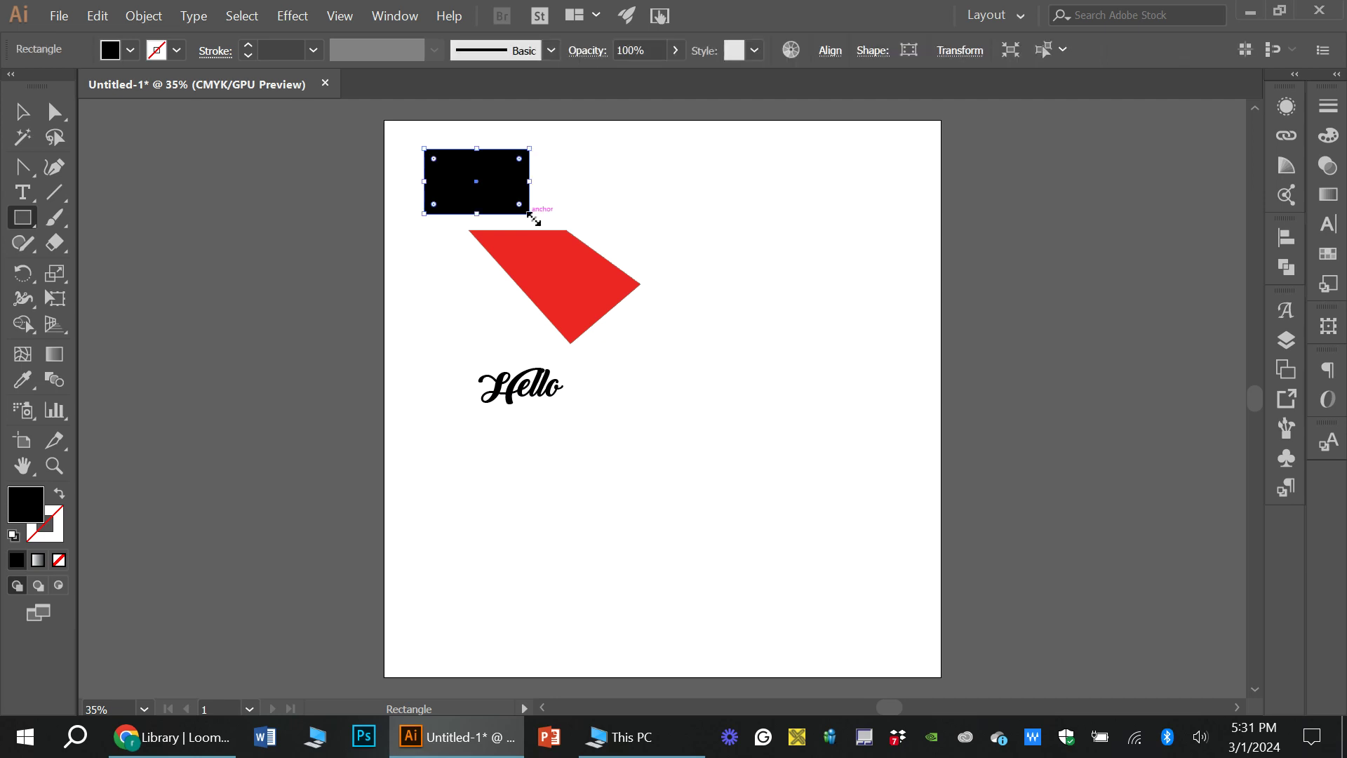
pyautogui.click(27, 214)
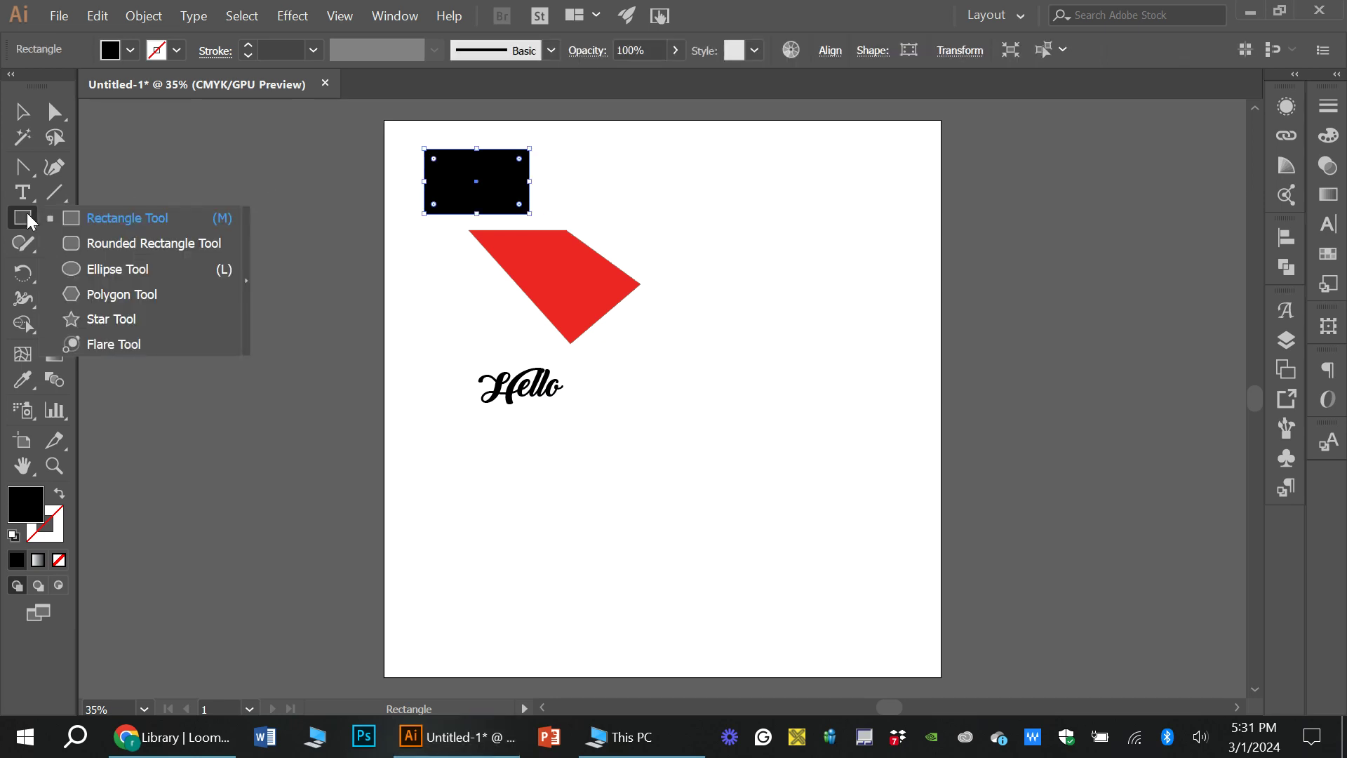
pyautogui.click(66, 239)
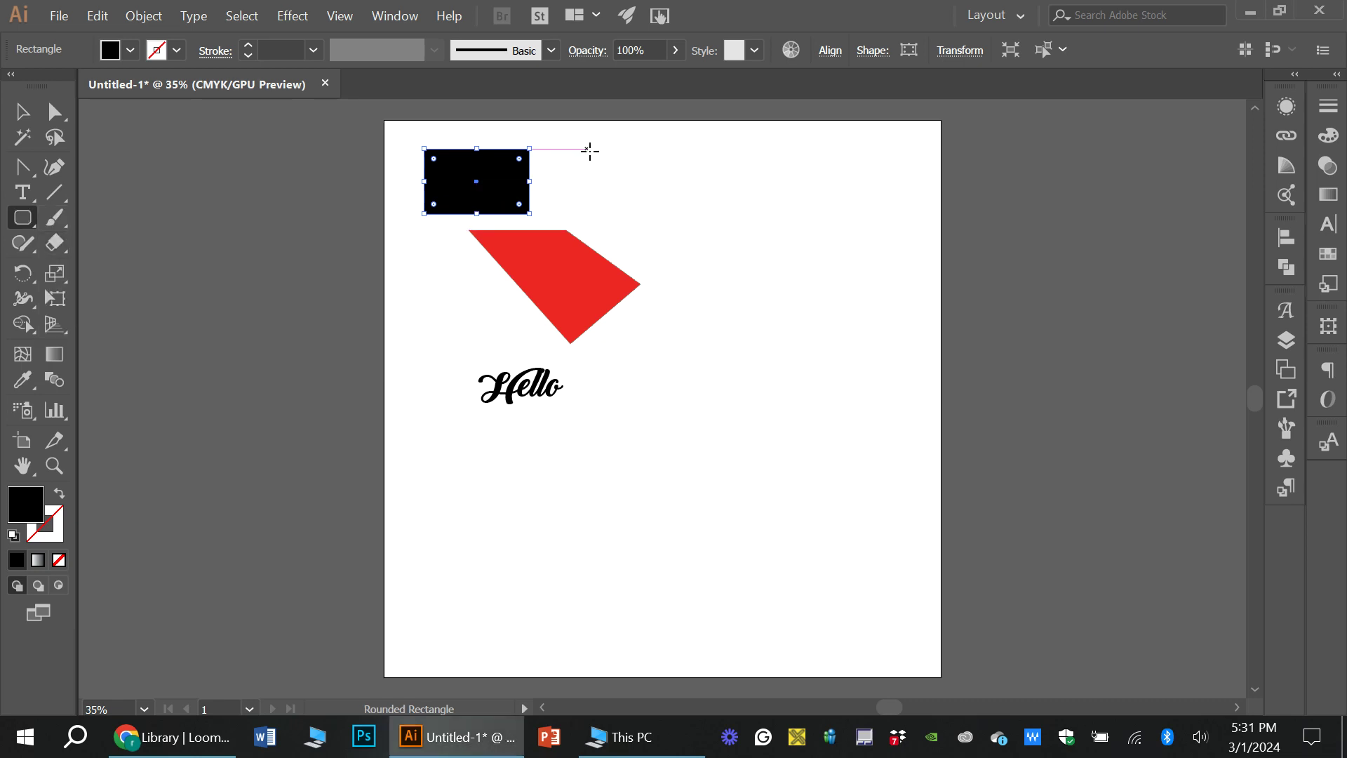
pyautogui.moveTo(587, 150); pyautogui.dragTo(735, 228)
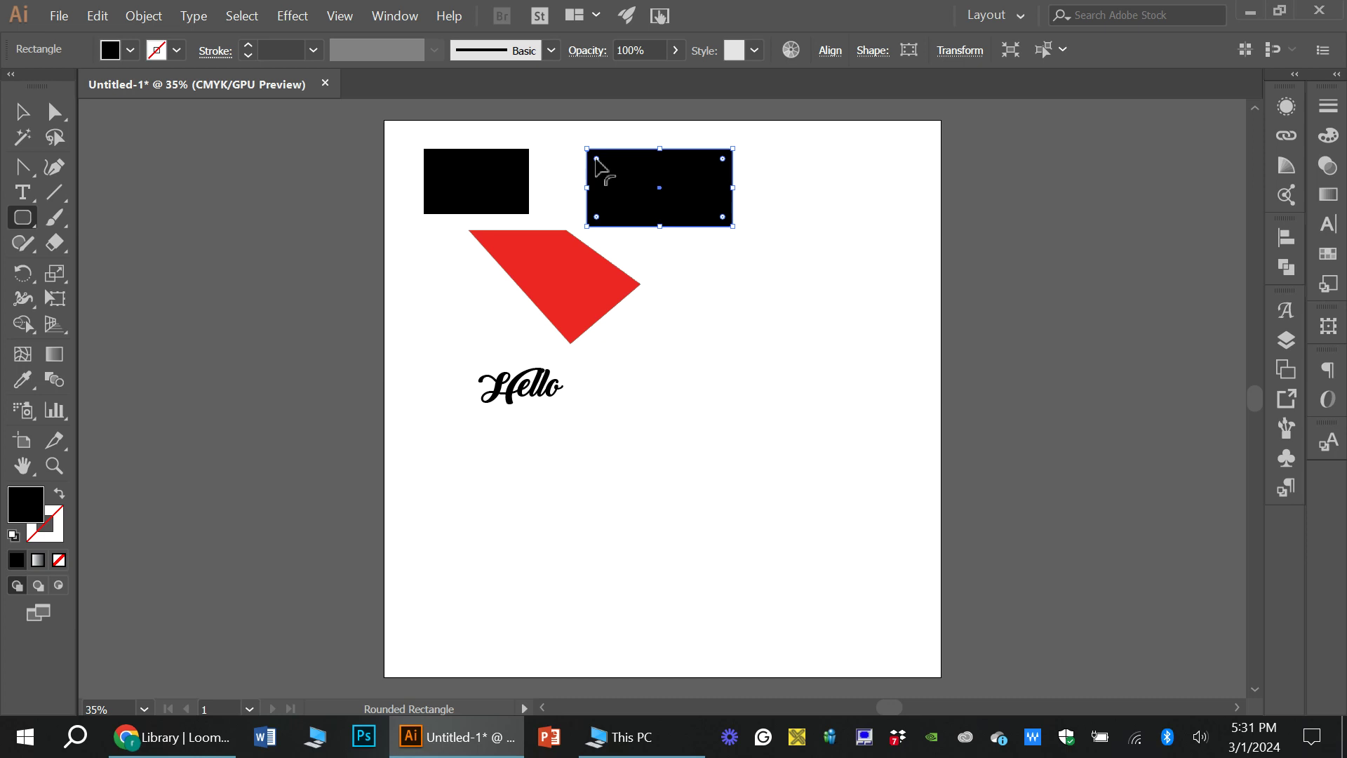
pyautogui.moveTo(595, 159); pyautogui.dragTo(615, 178)
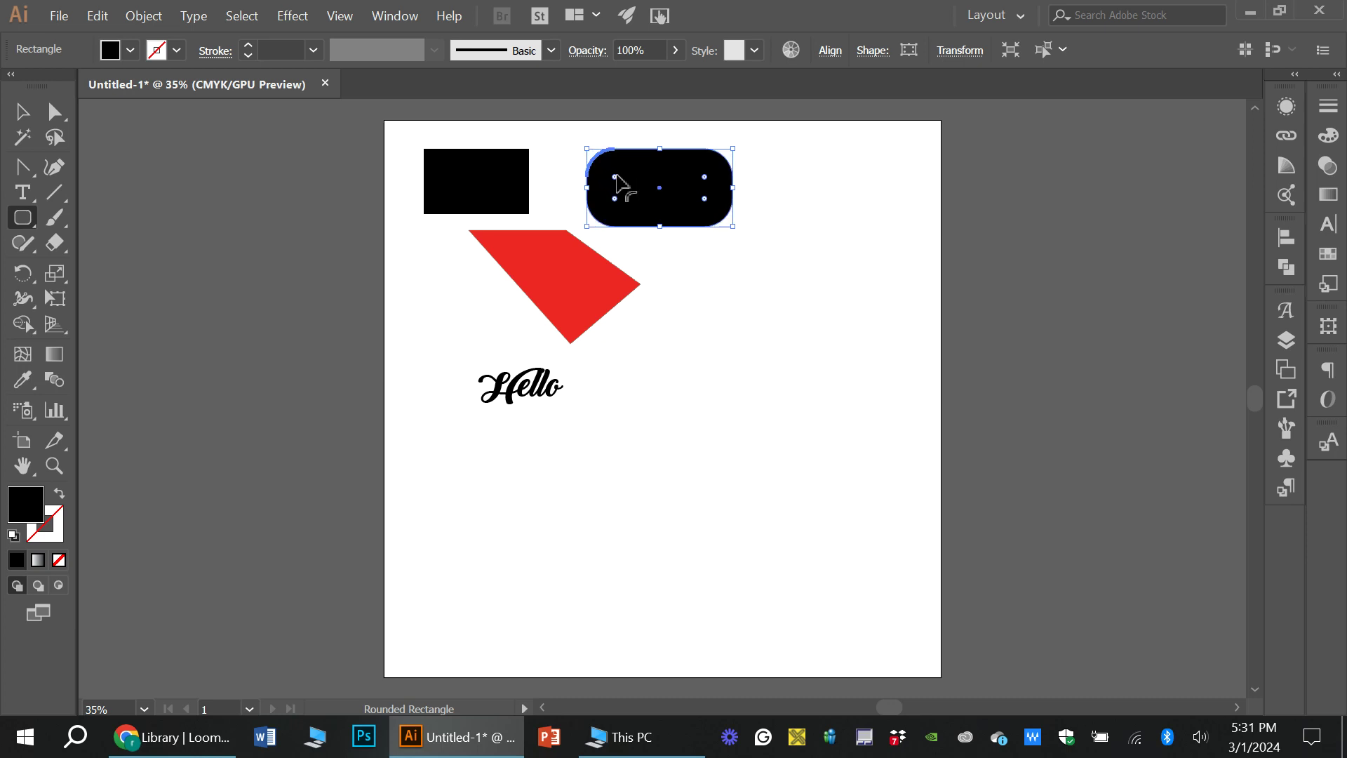
pyautogui.press('l')
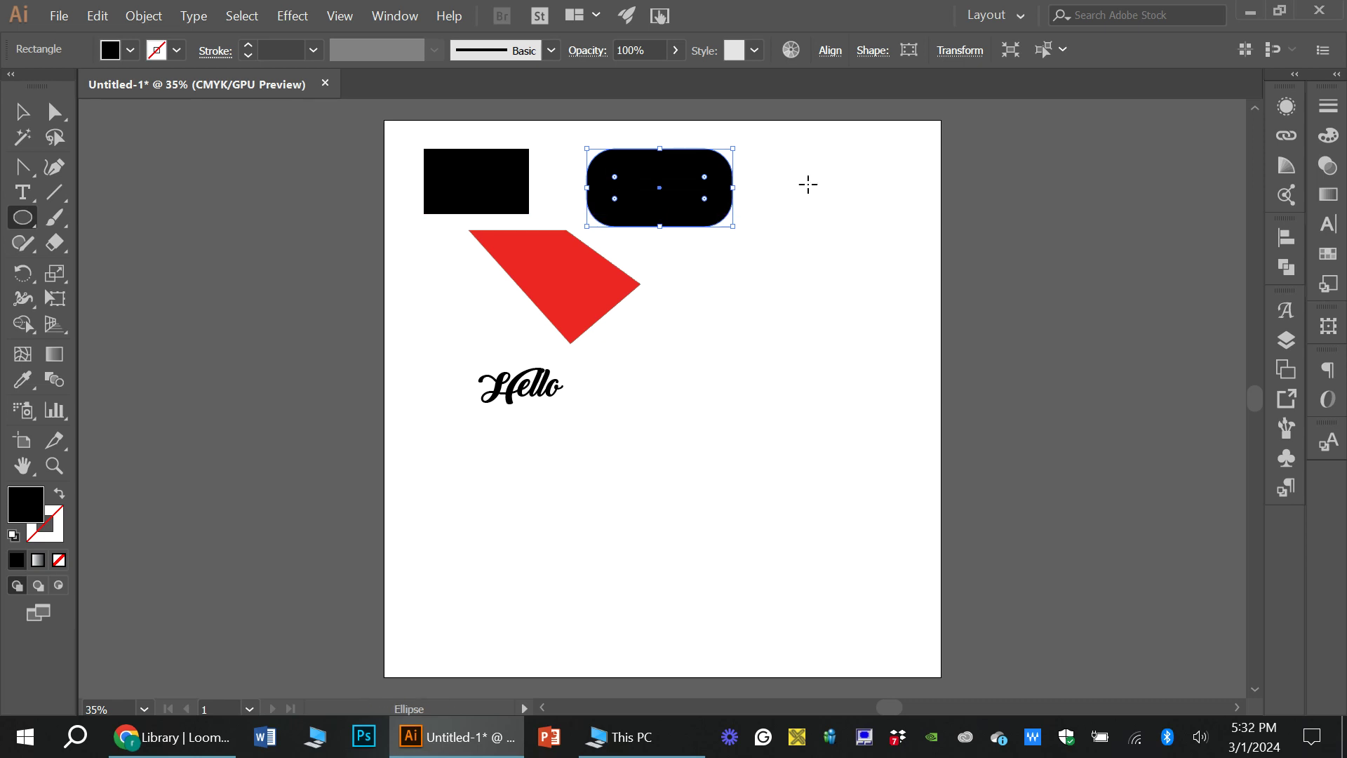
# - Draw a black circle at top-right and a hexagon moved to the lower right
pyautogui.moveTo(794, 152); pyautogui.dragTo(888, 244)
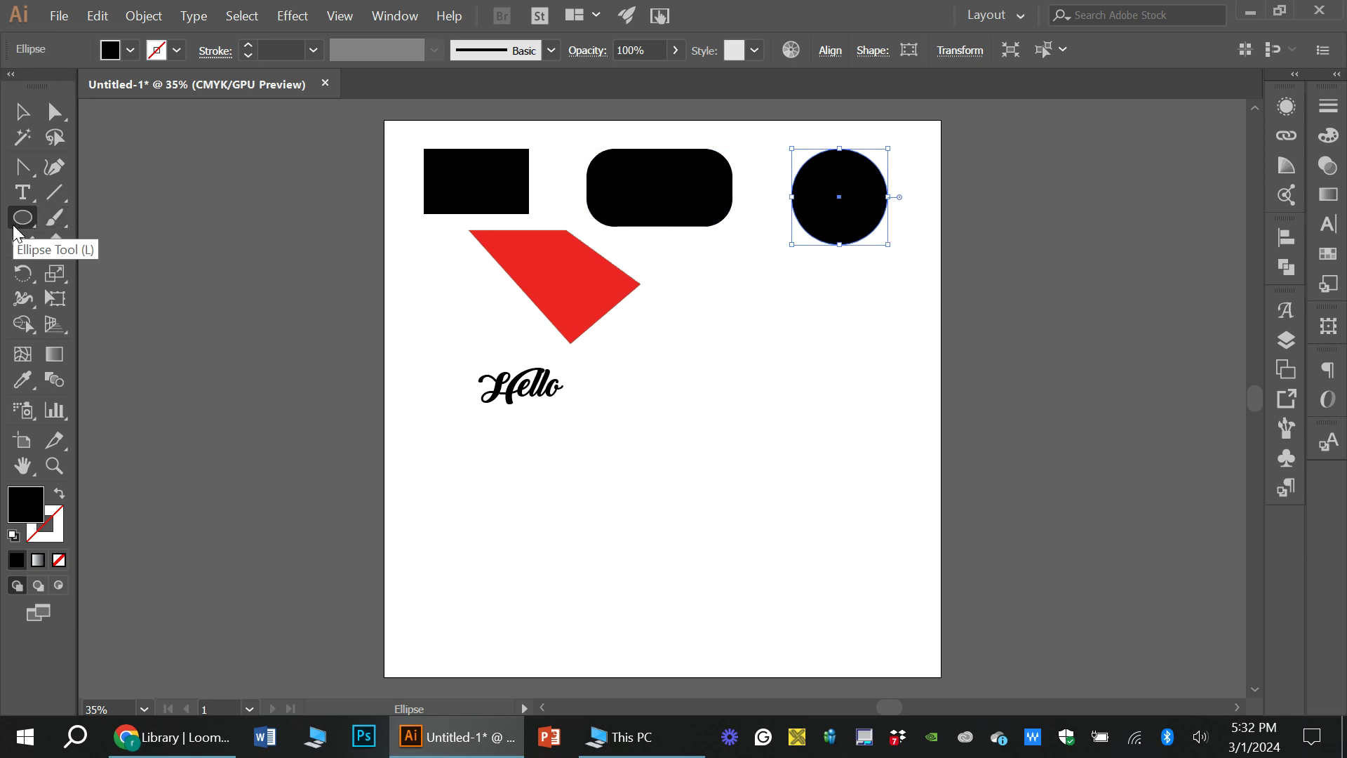
pyautogui.moveTo(15, 232); pyautogui.dragTo(136, 293)
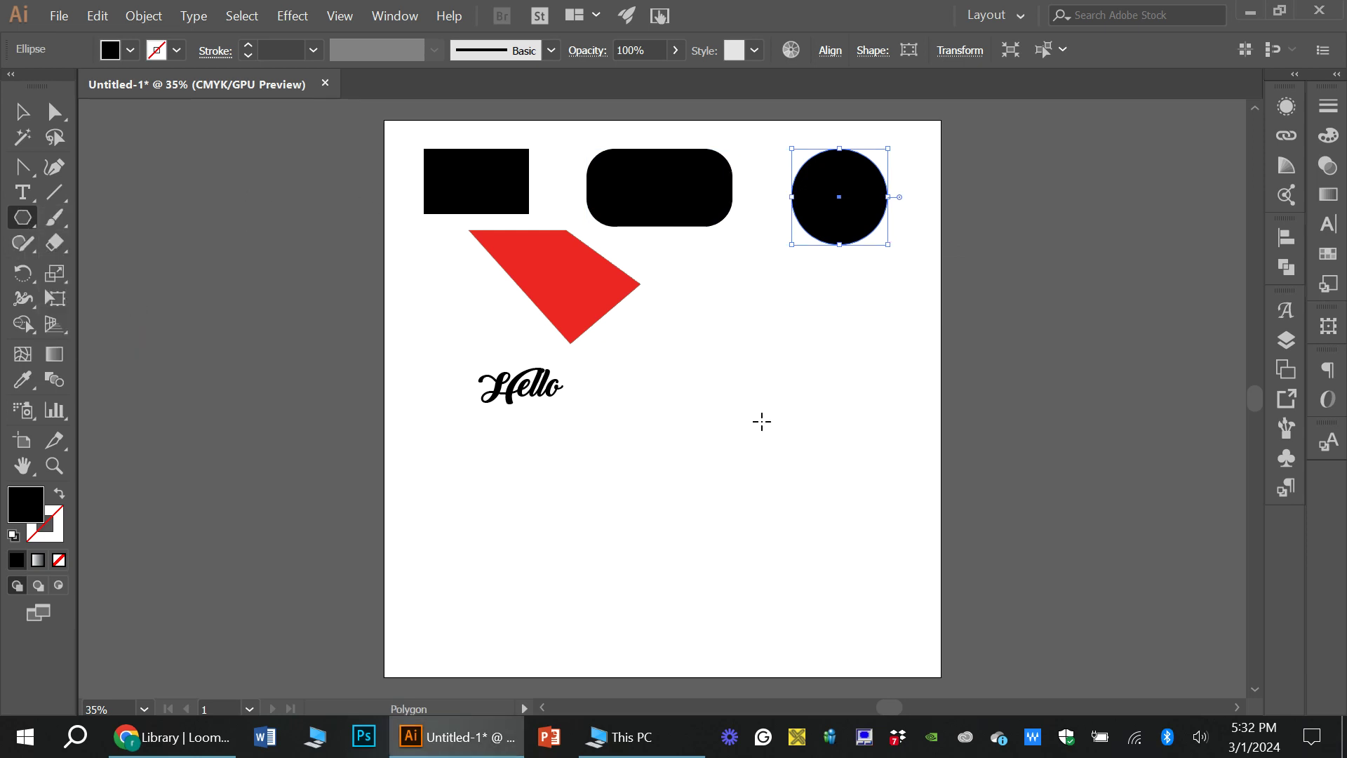
pyautogui.moveTo(704, 267); pyautogui.dragTo(759, 363)
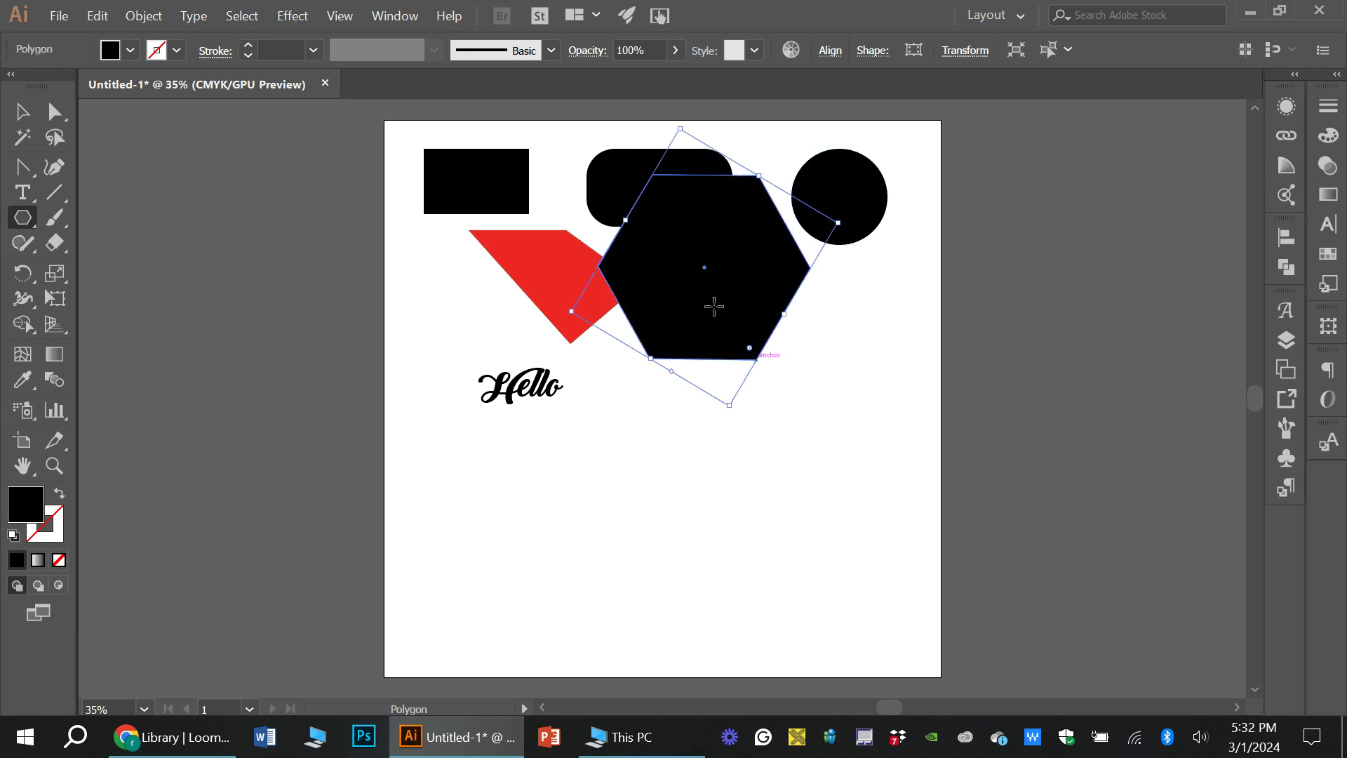
pyautogui.click(22, 111)
pyautogui.moveTo(688, 264); pyautogui.dragTo(782, 419)
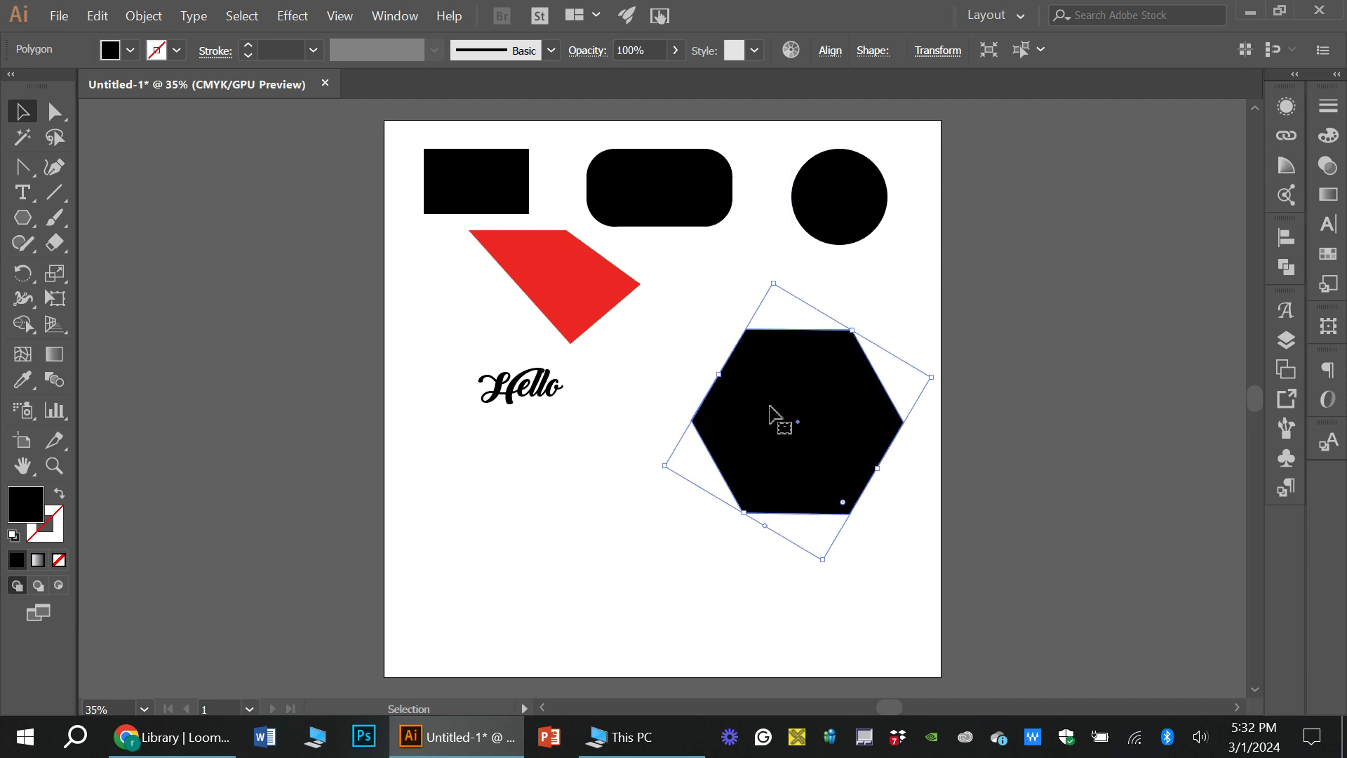
# - Adjust the polygon's side count in Shape Properties, up to 15 then back down
pyautogui.click(878, 52)
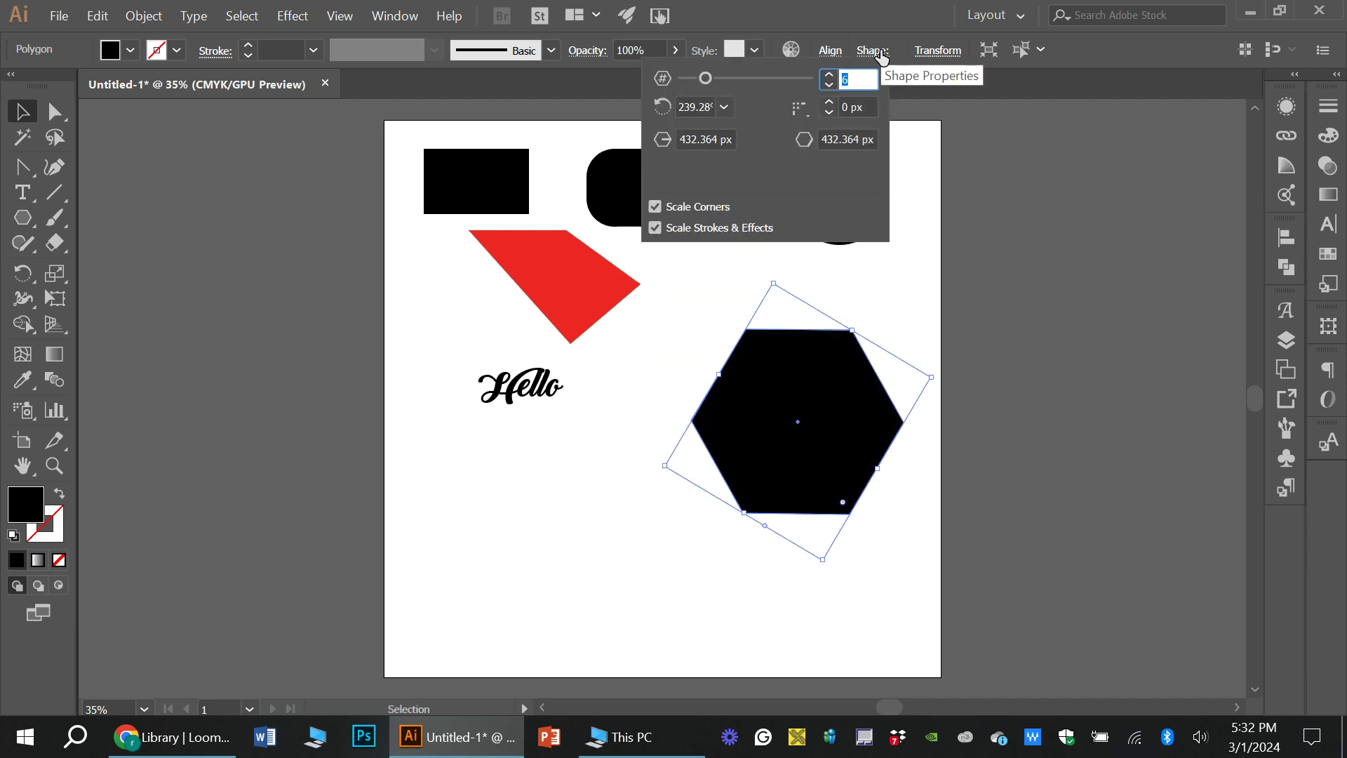
pyautogui.click(829, 73)
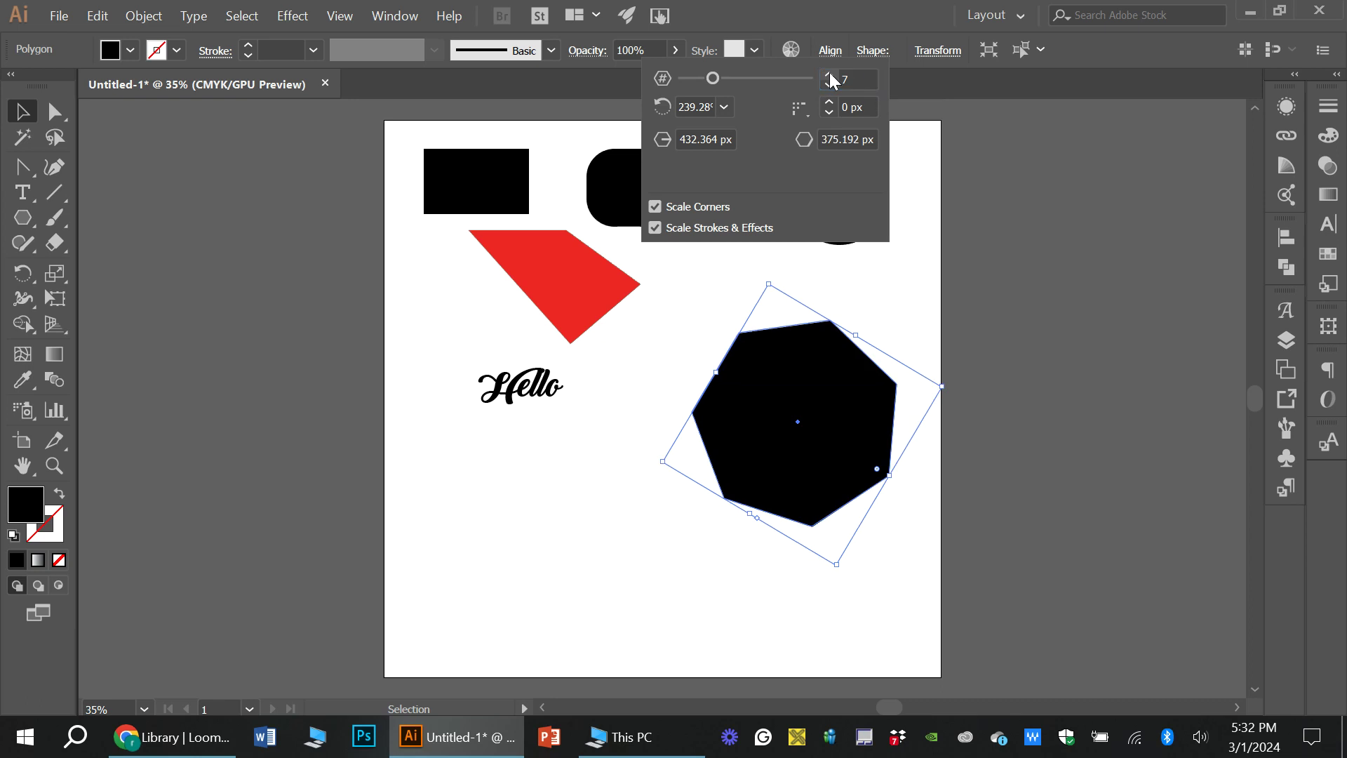
pyautogui.click(829, 73)
pyautogui.click(829, 73)
pyautogui.click(829, 73)
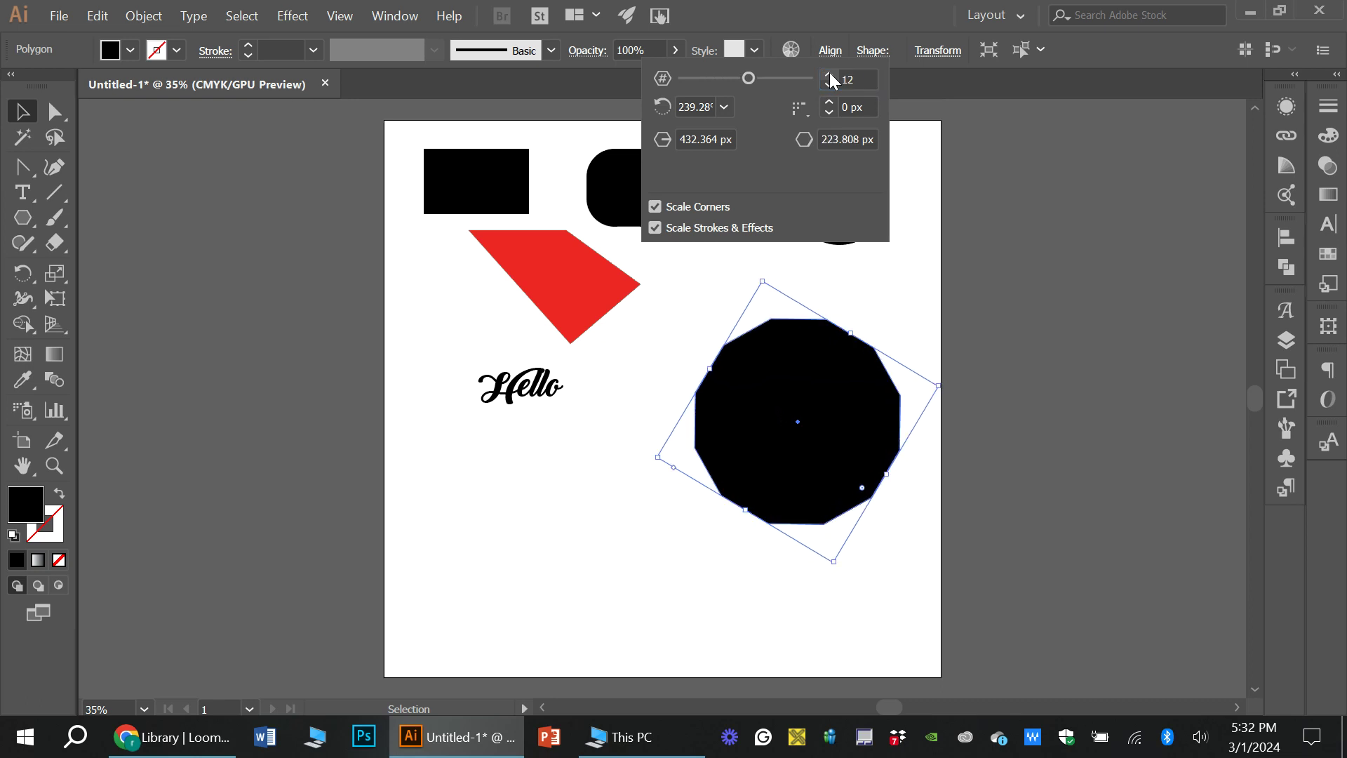
pyautogui.click(829, 84)
pyautogui.click(830, 84)
pyautogui.click(829, 83)
pyautogui.click(829, 84)
pyautogui.click(829, 83)
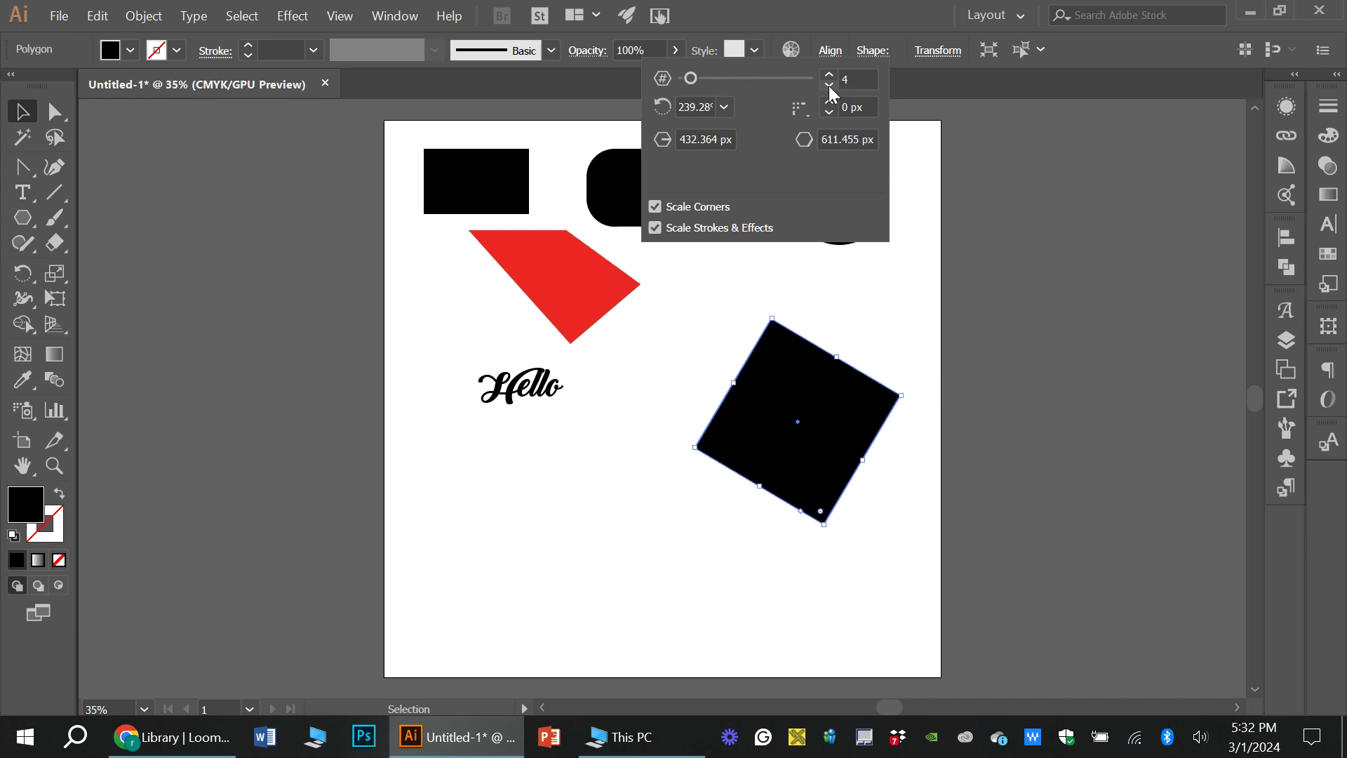
pyautogui.moveTo(22, 218); pyautogui.dragTo(119, 317)
# - Draw a black star and move it below Hello
pyautogui.moveTo(436, 449); pyautogui.dragTo(481, 513)
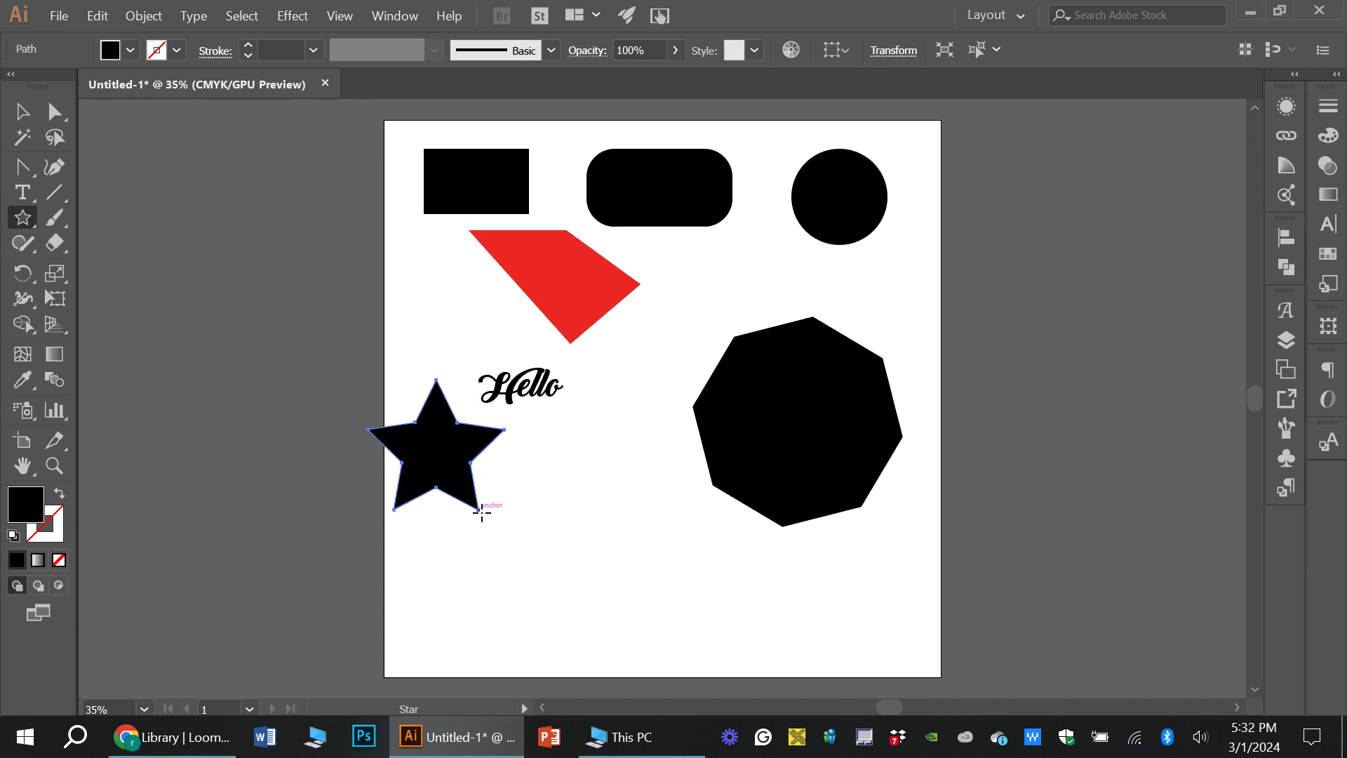
pyautogui.click(23, 110)
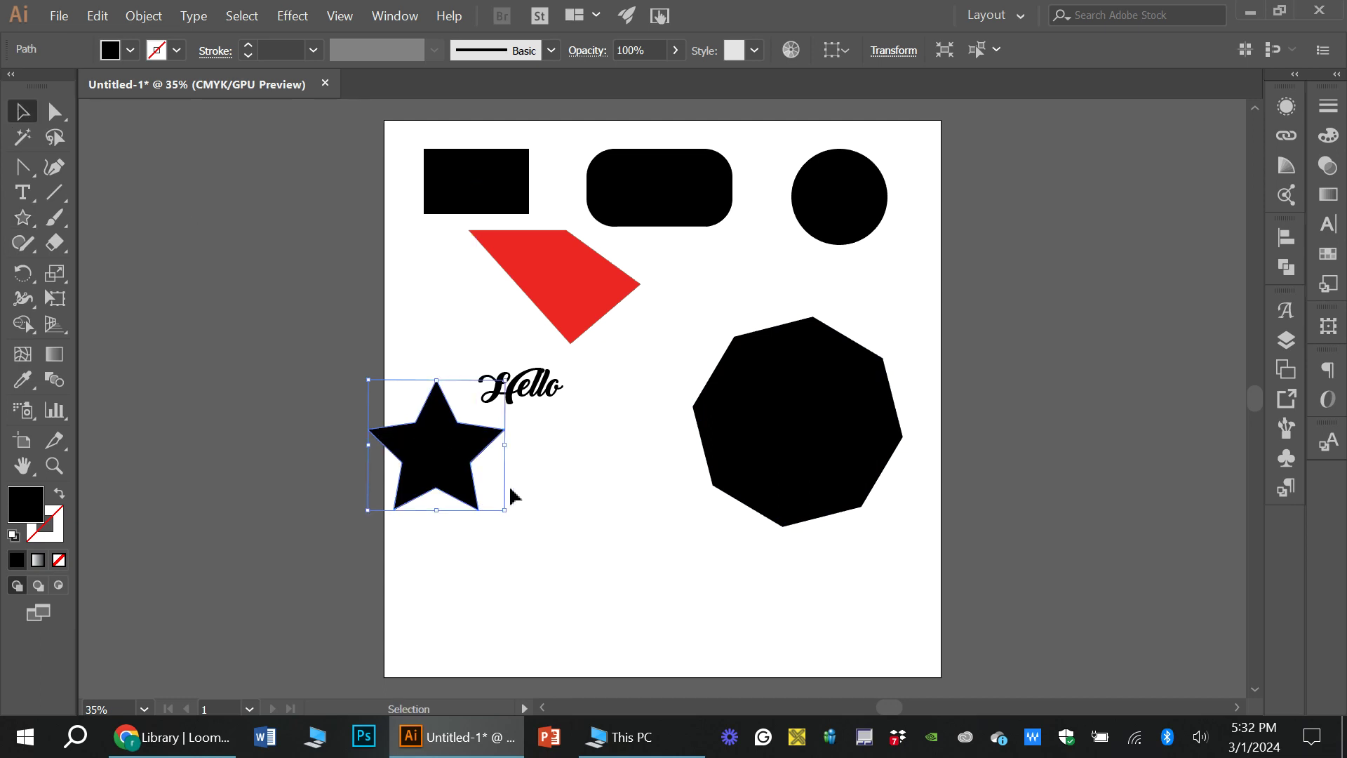
pyautogui.moveTo(445, 457); pyautogui.dragTo(486, 487)
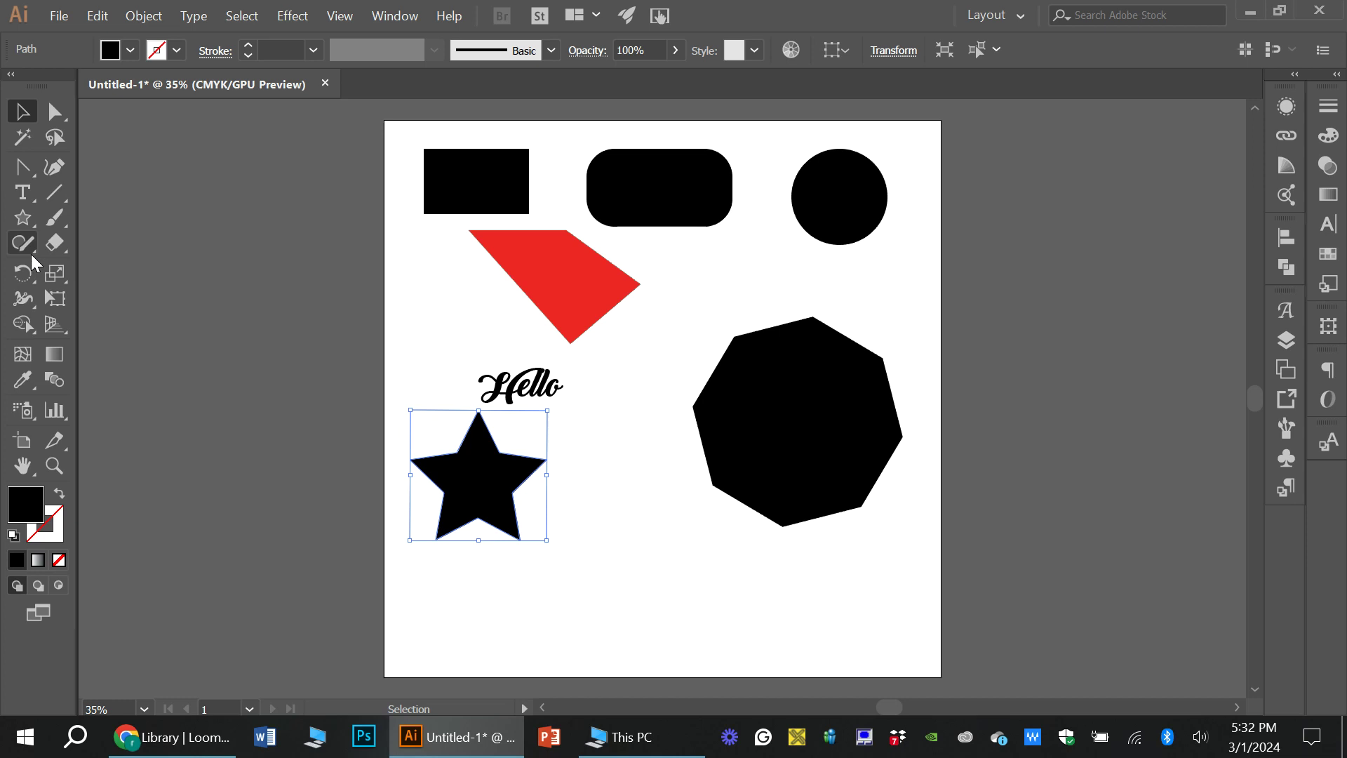
# - Draw a horizontal line between star and octagon with a red 4 pt stroke
pyautogui.click(54, 193)
pyautogui.moveTo(589, 478); pyautogui.dragTo(701, 481)
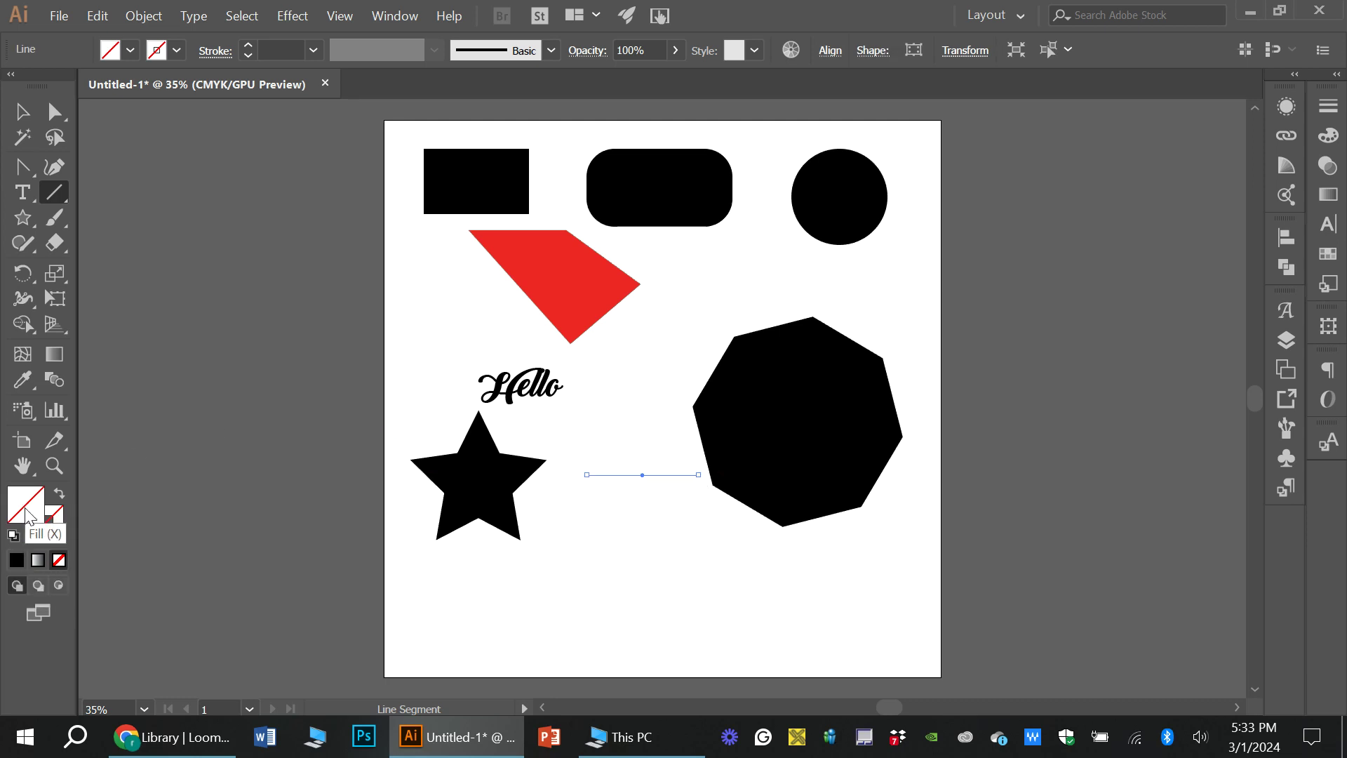
pyautogui.doubleClick(23, 507)
pyautogui.click(857, 173)
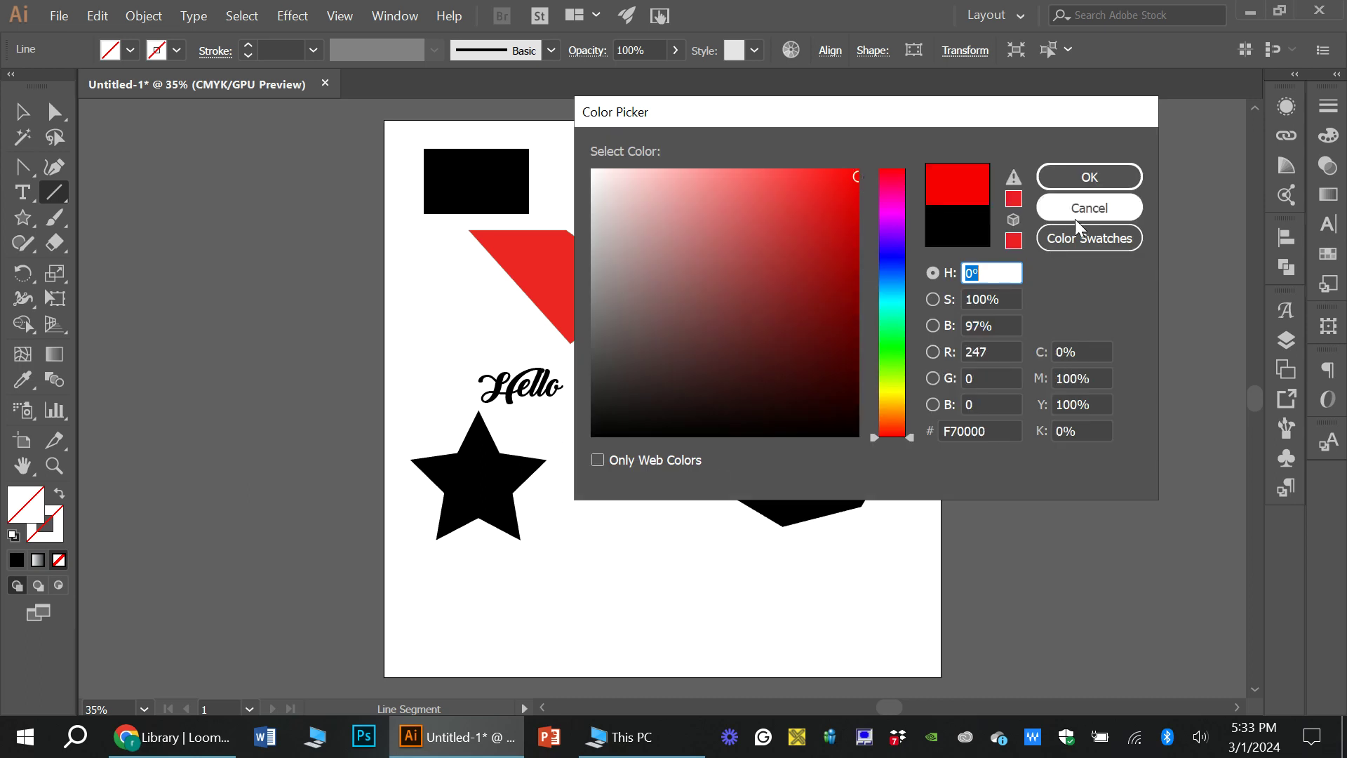
pyautogui.click(1081, 199)
pyautogui.moveTo(25, 503); pyautogui.dragTo(45, 524)
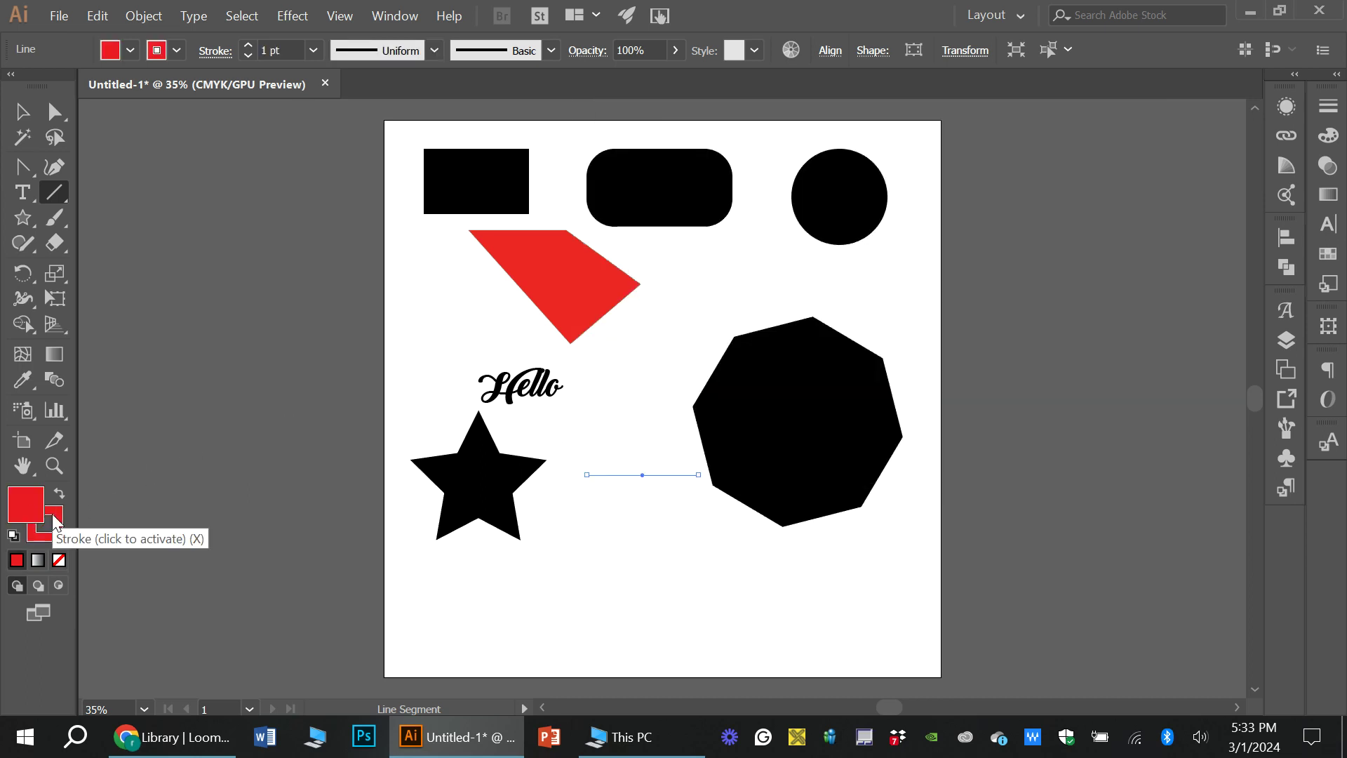
pyautogui.click(44, 533)
pyautogui.click(248, 44)
pyautogui.click(248, 45)
pyautogui.click(247, 45)
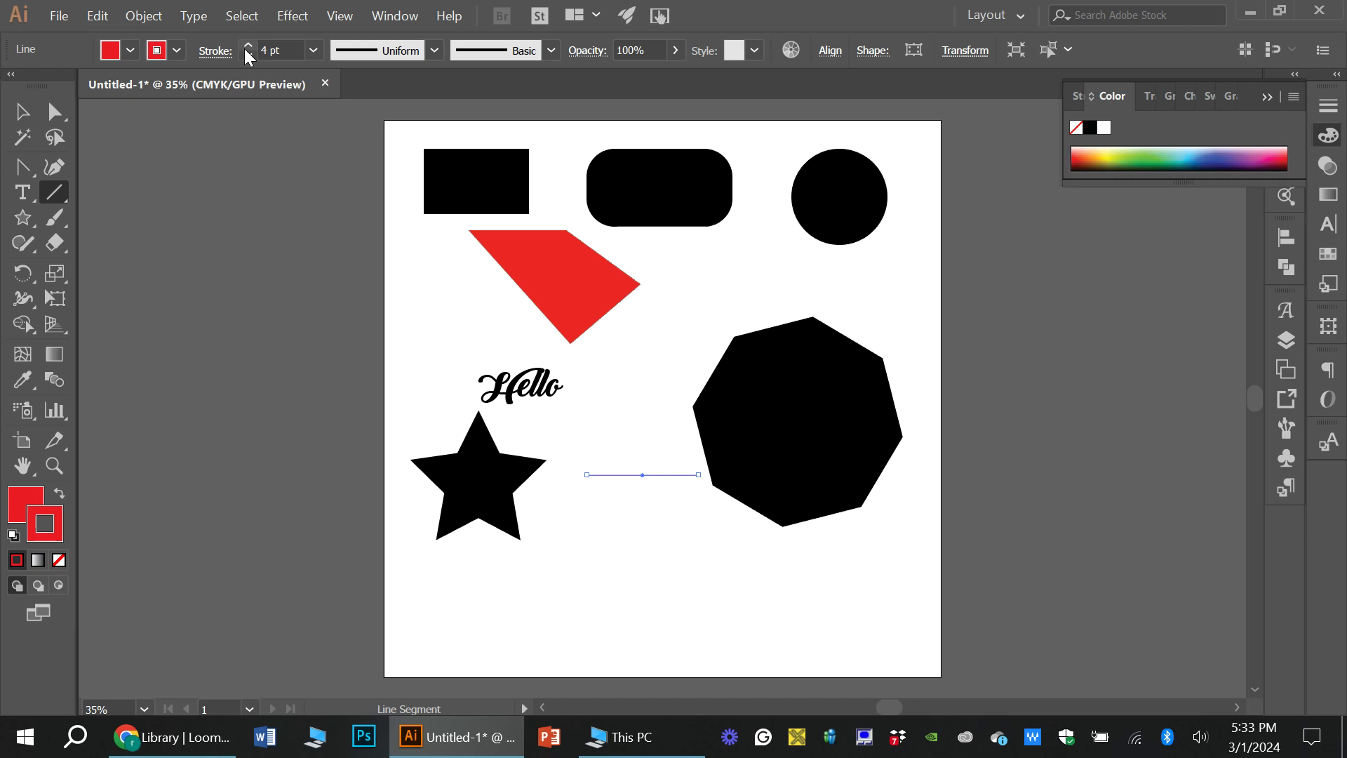
pyautogui.click(248, 45)
pyautogui.click(248, 44)
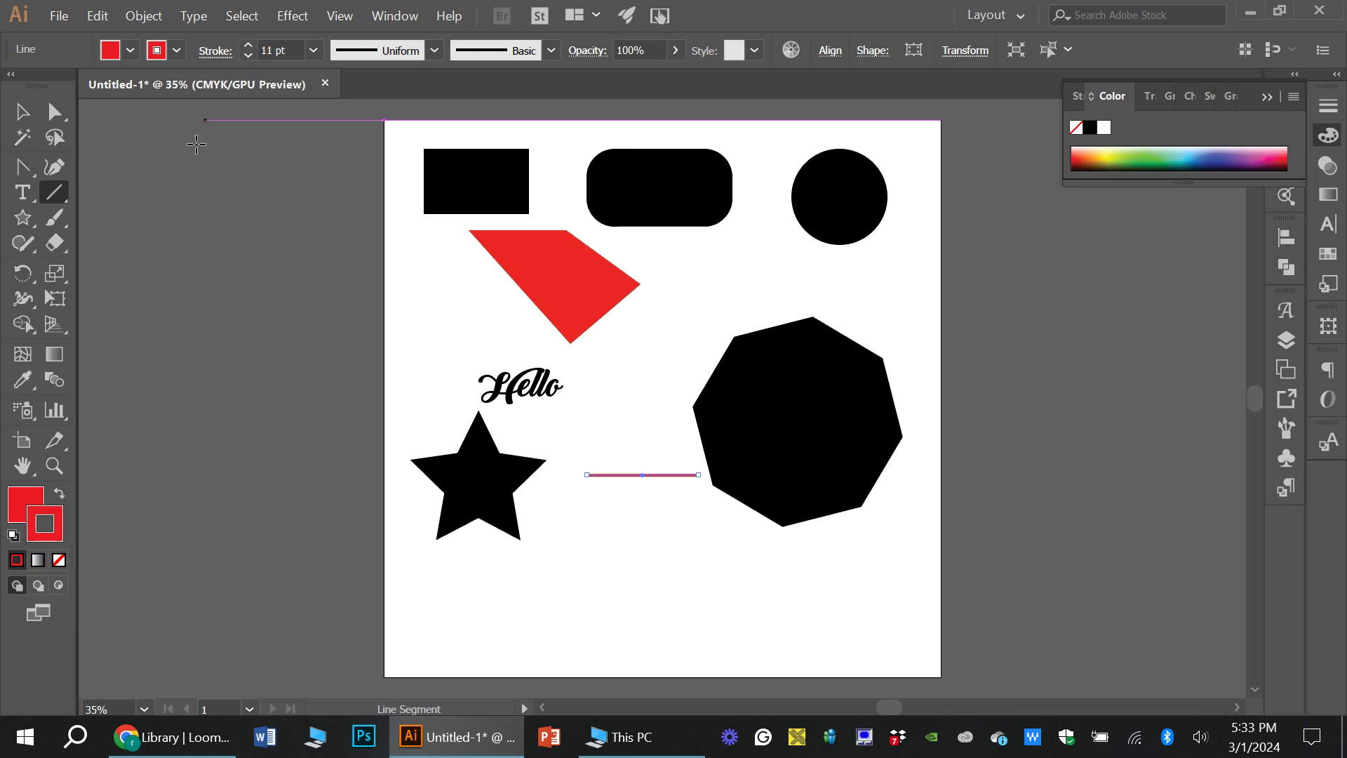
# - Draw a red arc below the line and a red spiral near the artboard bottom
pyautogui.click(61, 200)
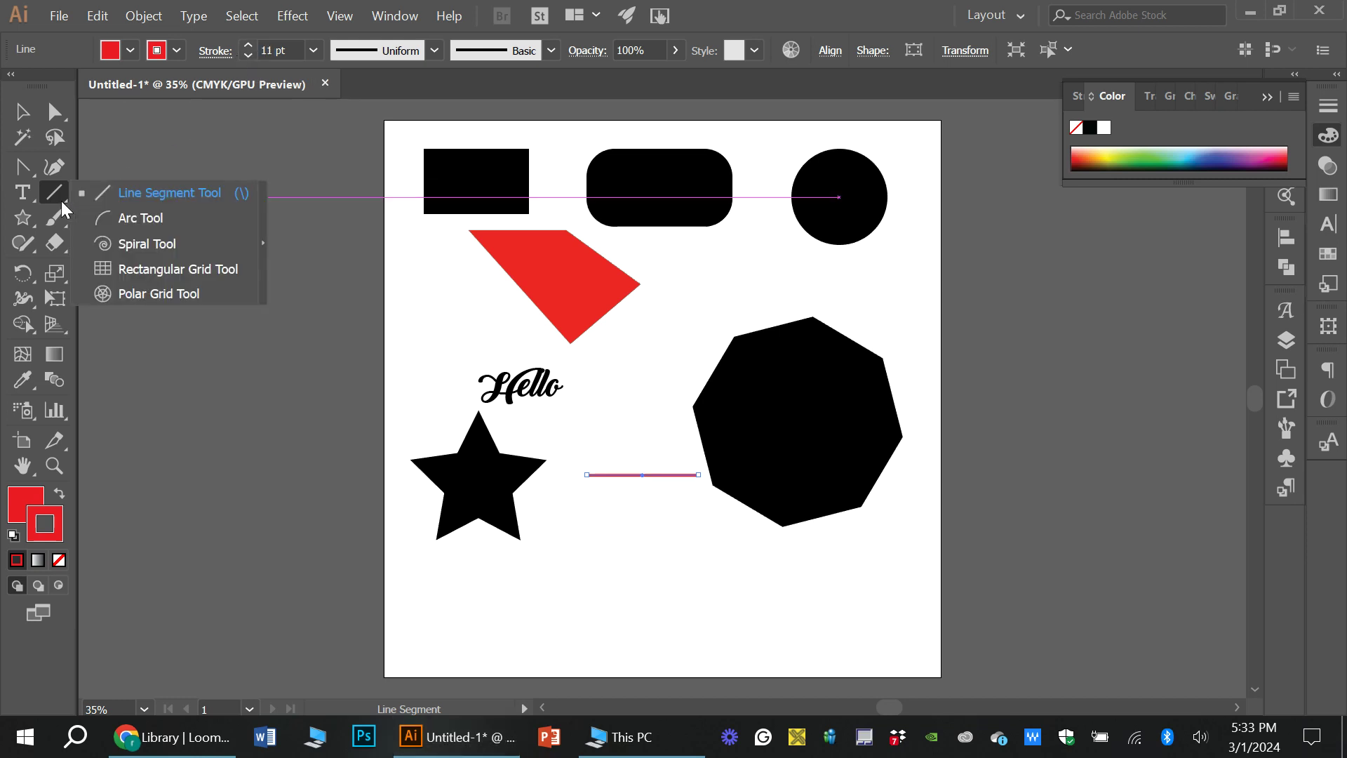
pyautogui.click(111, 221)
pyautogui.moveTo(600, 516); pyautogui.dragTo(685, 570)
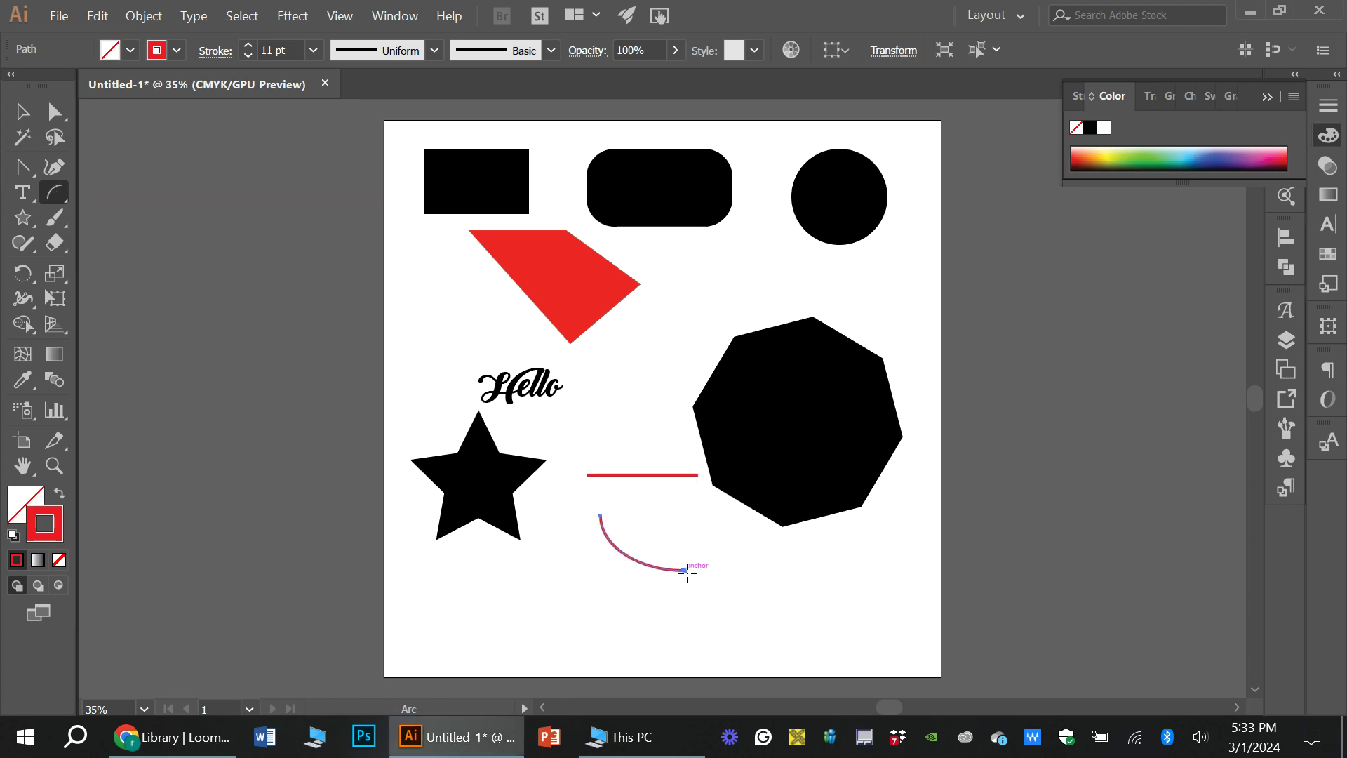
pyautogui.moveTo(53, 198); pyautogui.dragTo(119, 243)
pyautogui.moveTo(726, 563); pyautogui.dragTo(809, 620)
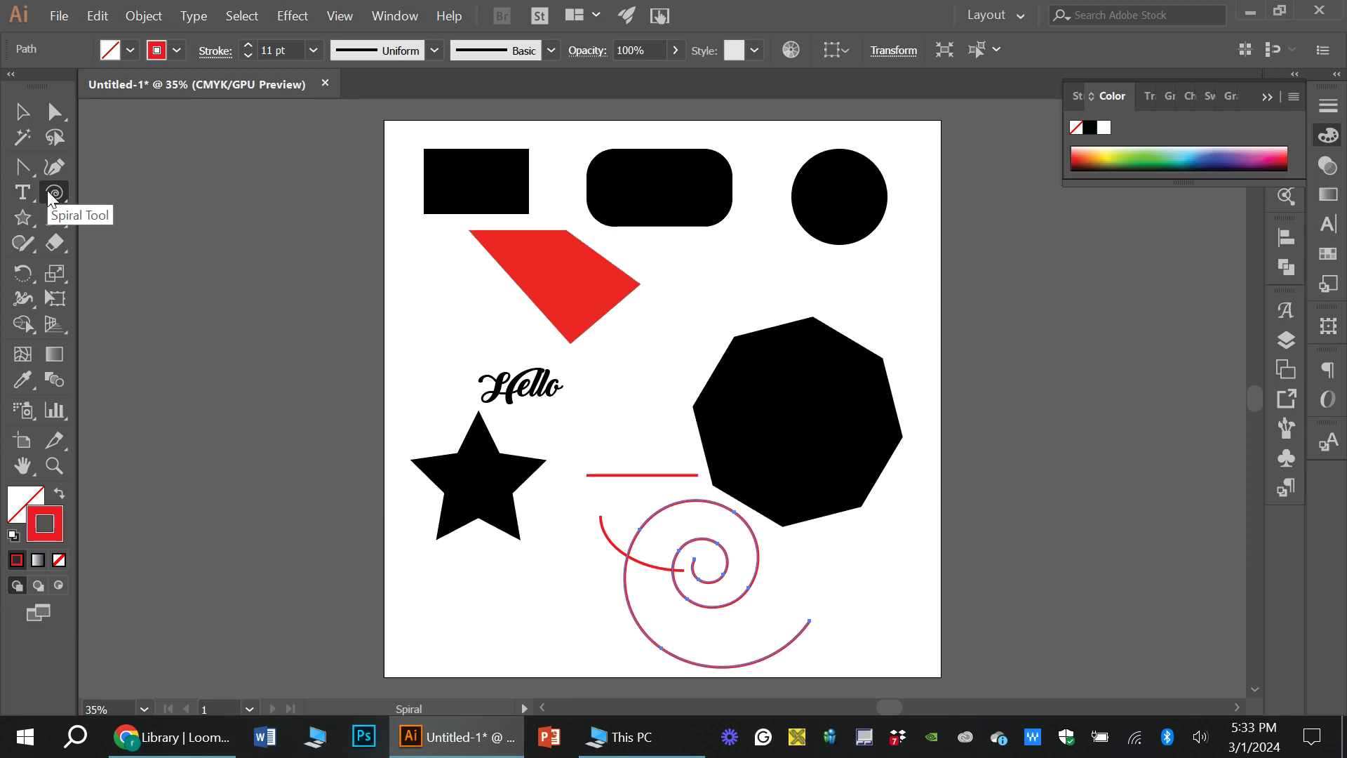
# - Draw a rectangular grid left of the red shape and a polar grid beside the octagon
pyautogui.moveTo(48, 191); pyautogui.dragTo(156, 270)
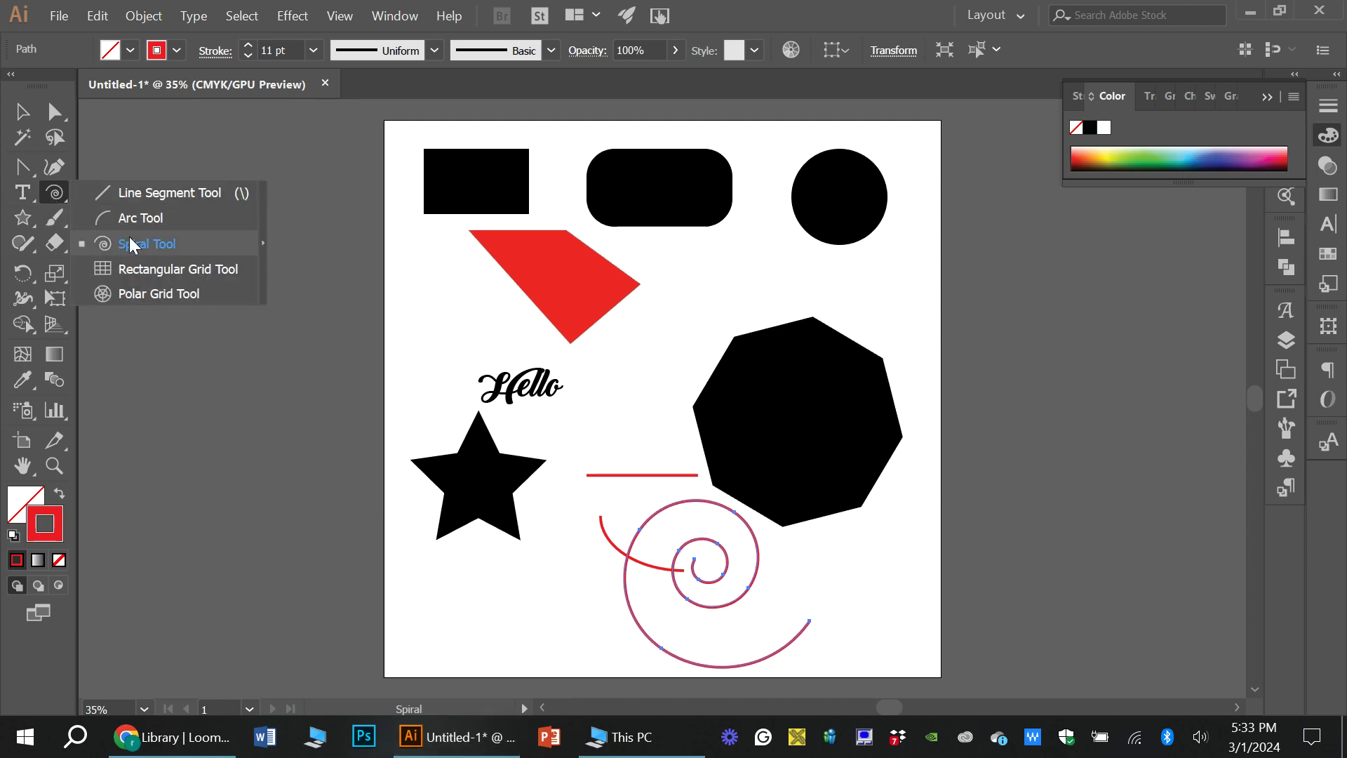
pyautogui.moveTo(158, 272); pyautogui.dragTo(158, 272)
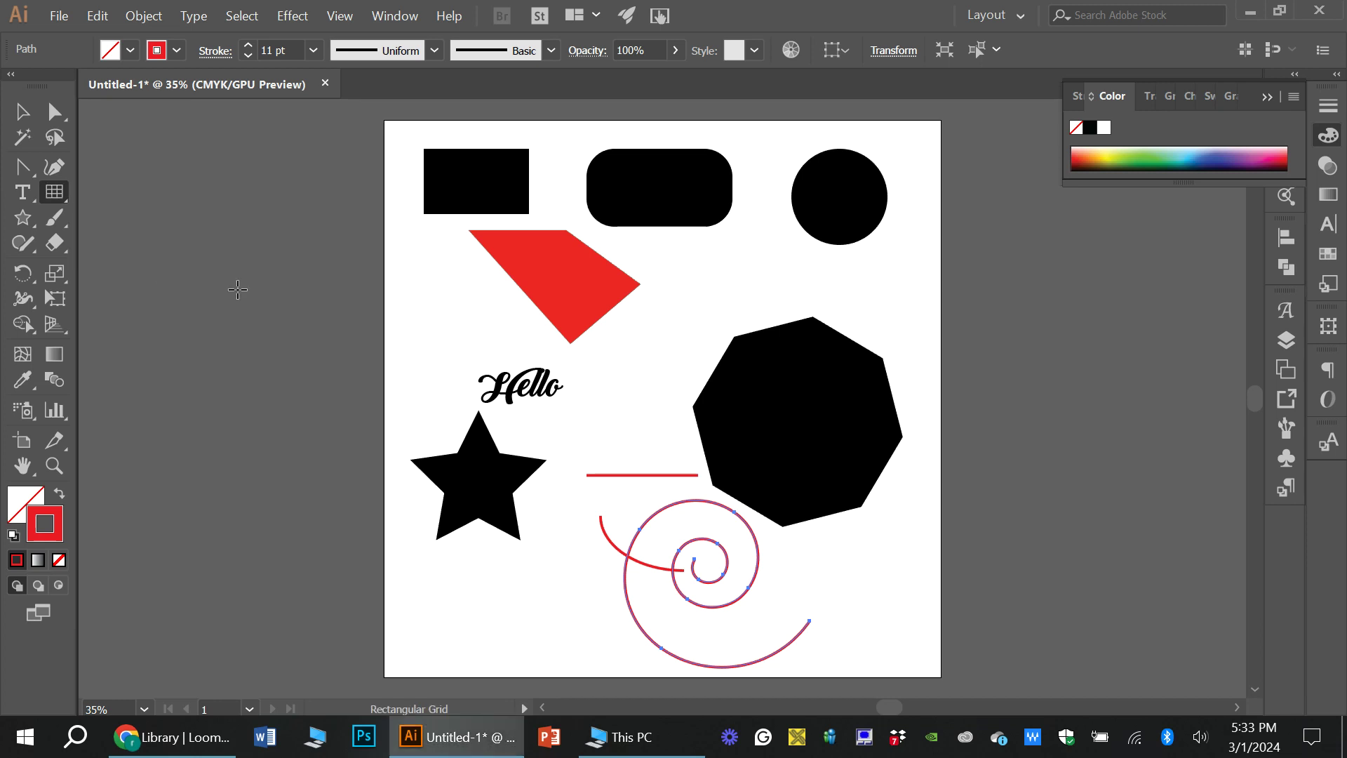
pyautogui.moveTo(403, 269); pyautogui.dragTo(501, 337)
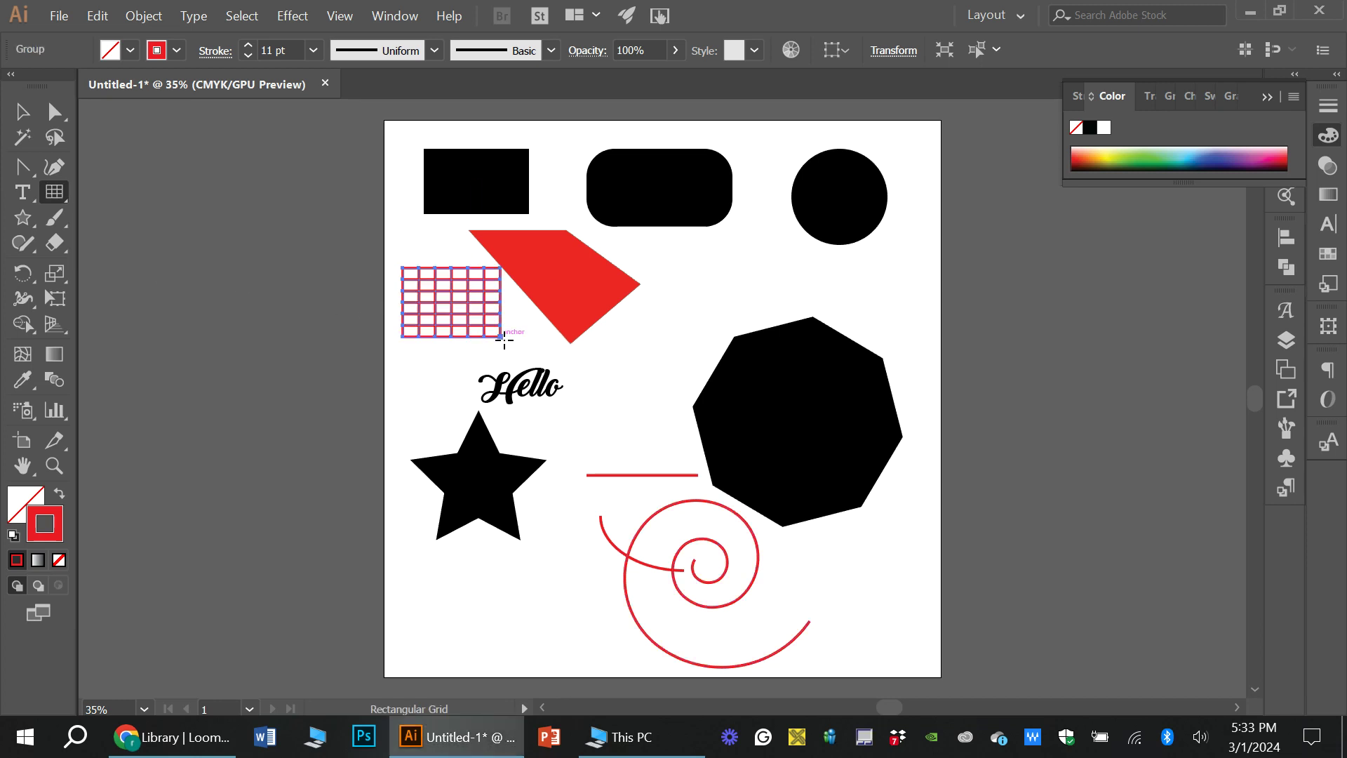
pyautogui.moveTo(55, 202); pyautogui.dragTo(161, 298)
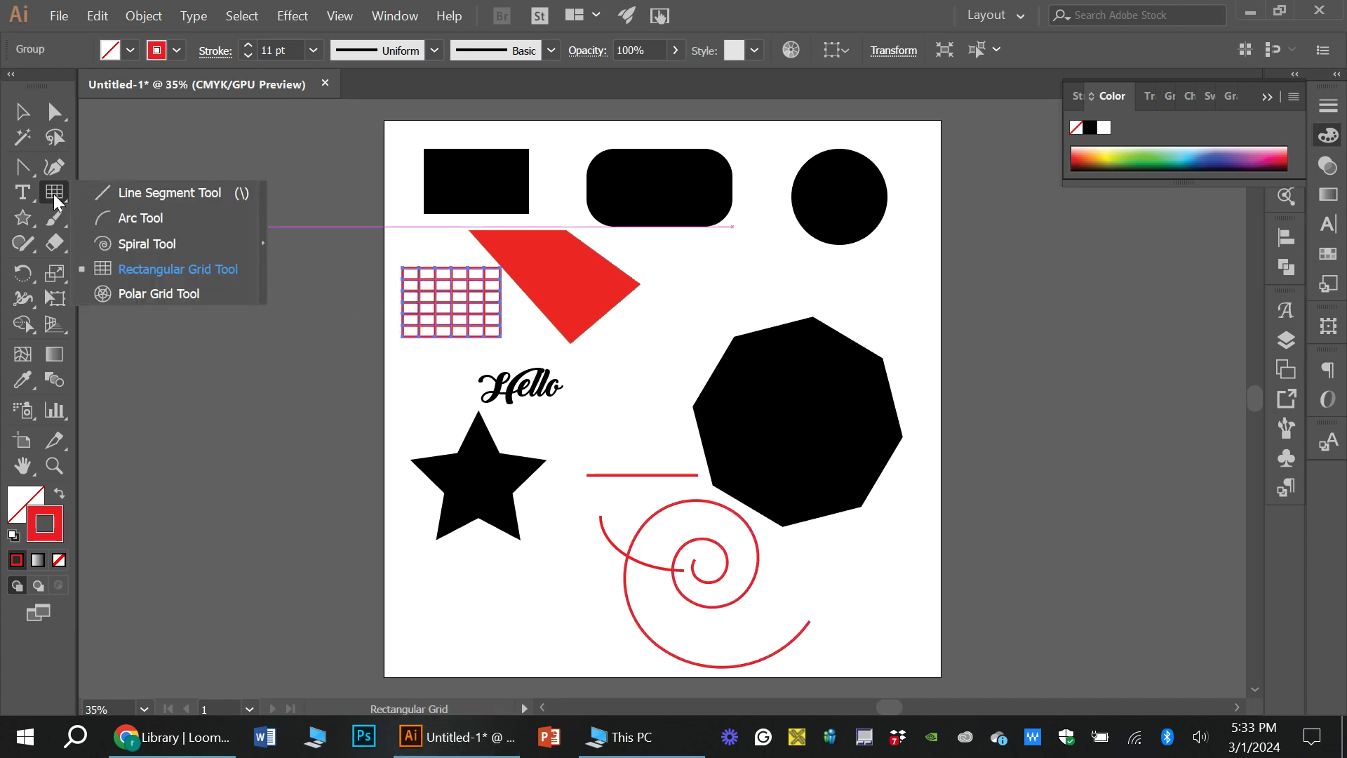
pyautogui.click(162, 294)
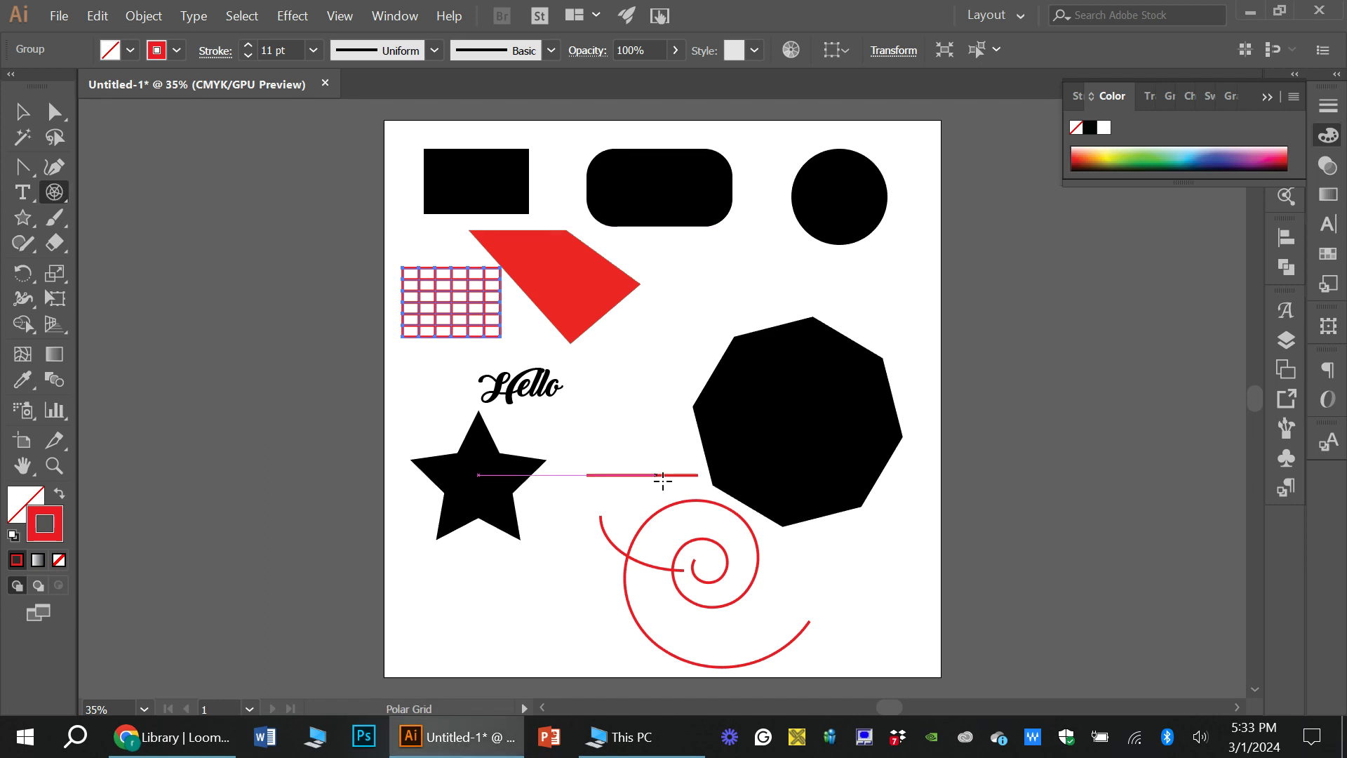
pyautogui.moveTo(606, 360); pyautogui.dragTo(705, 456)
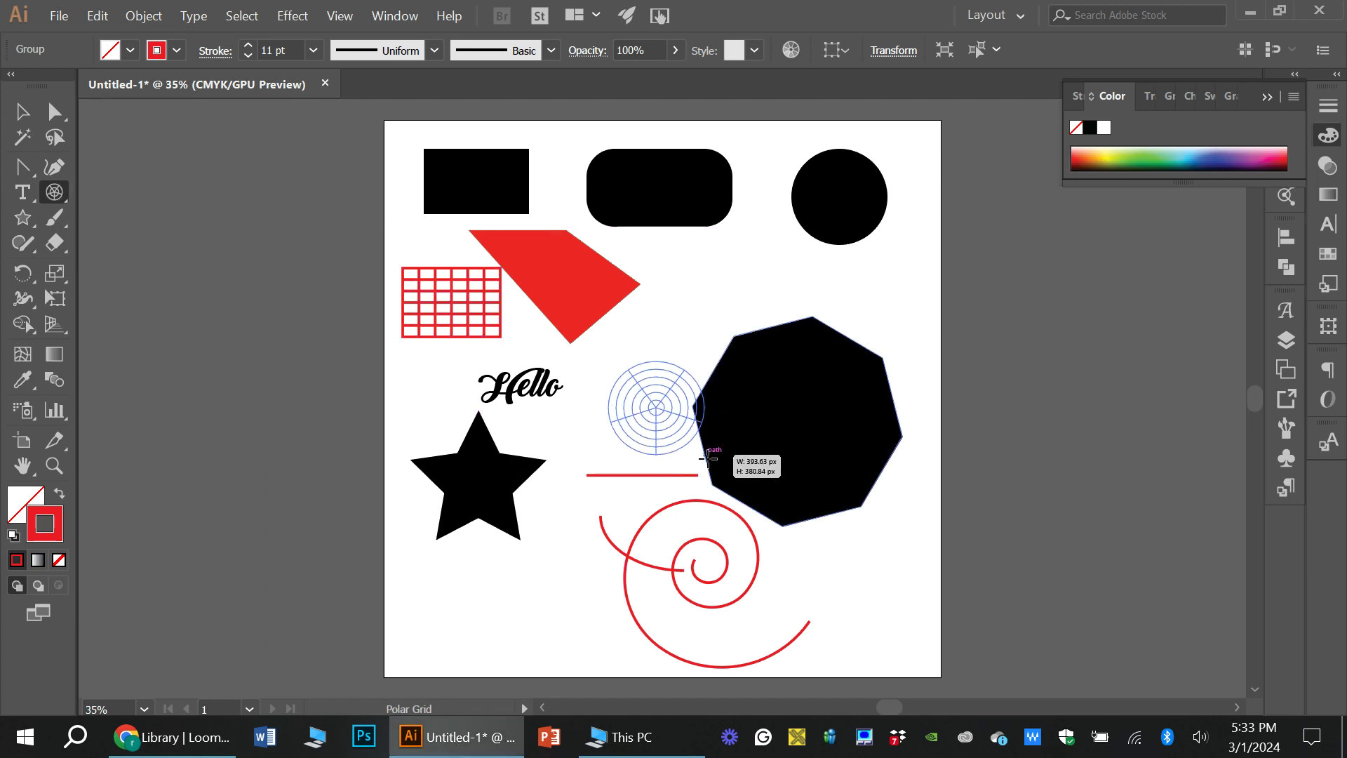
pyautogui.click(23, 111)
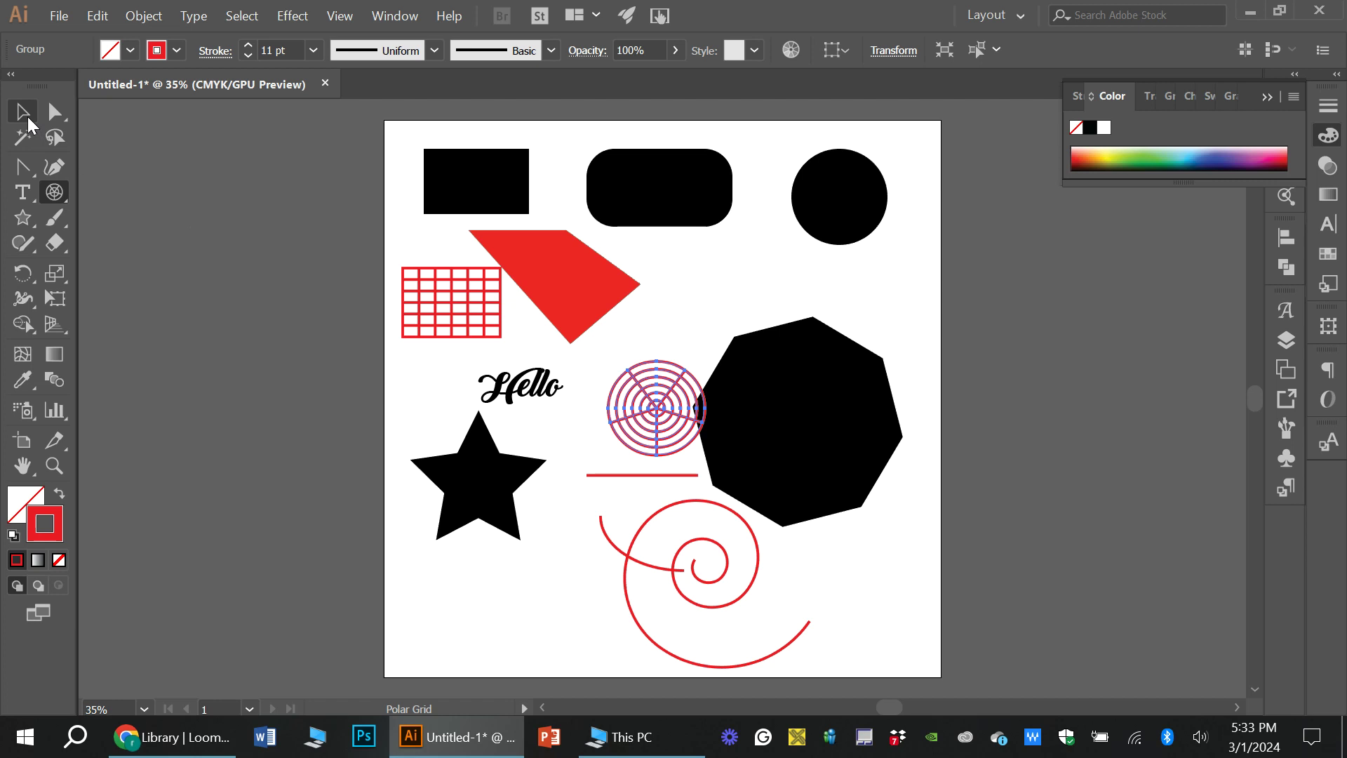
# - With the Paintbrush and red colour, paint two crossing thin strokes above the octagon
pyautogui.click(53, 219)
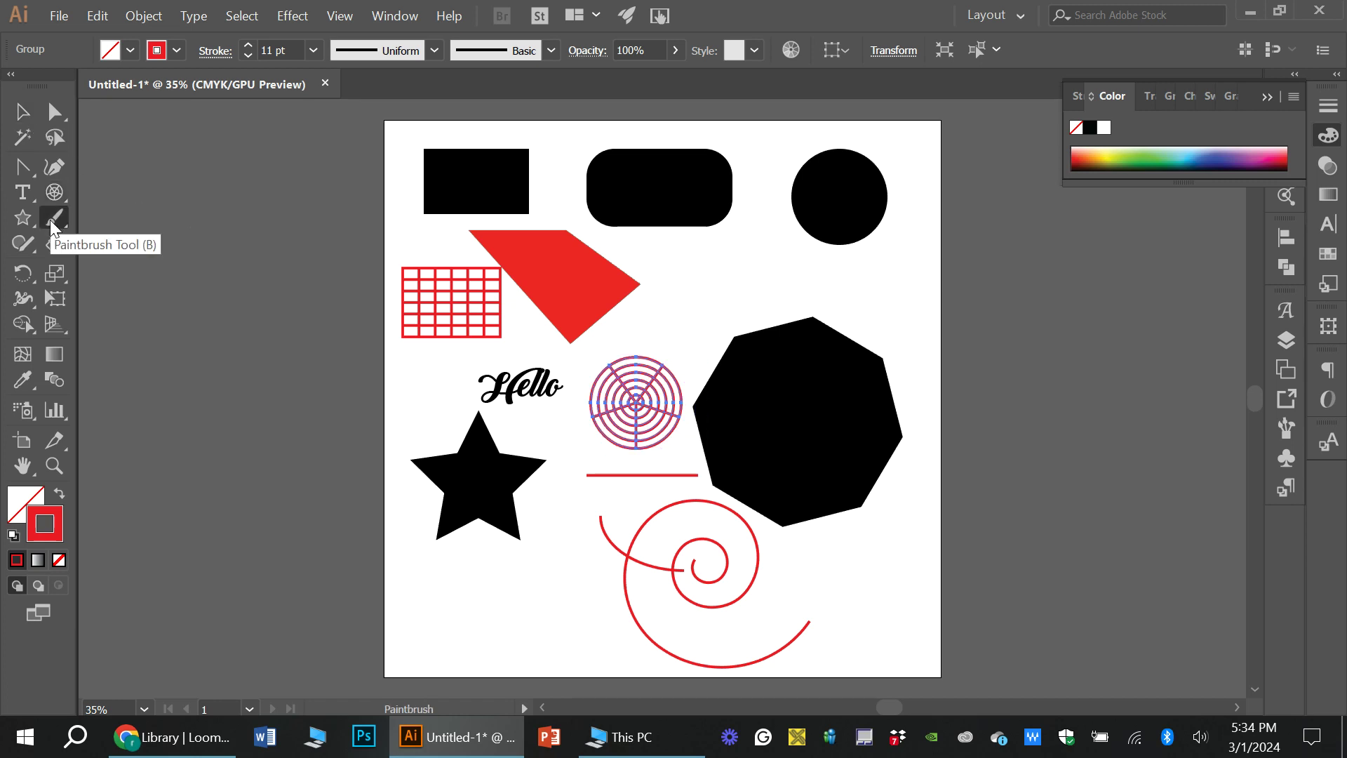
pyautogui.click(51, 226)
pyautogui.click(52, 225)
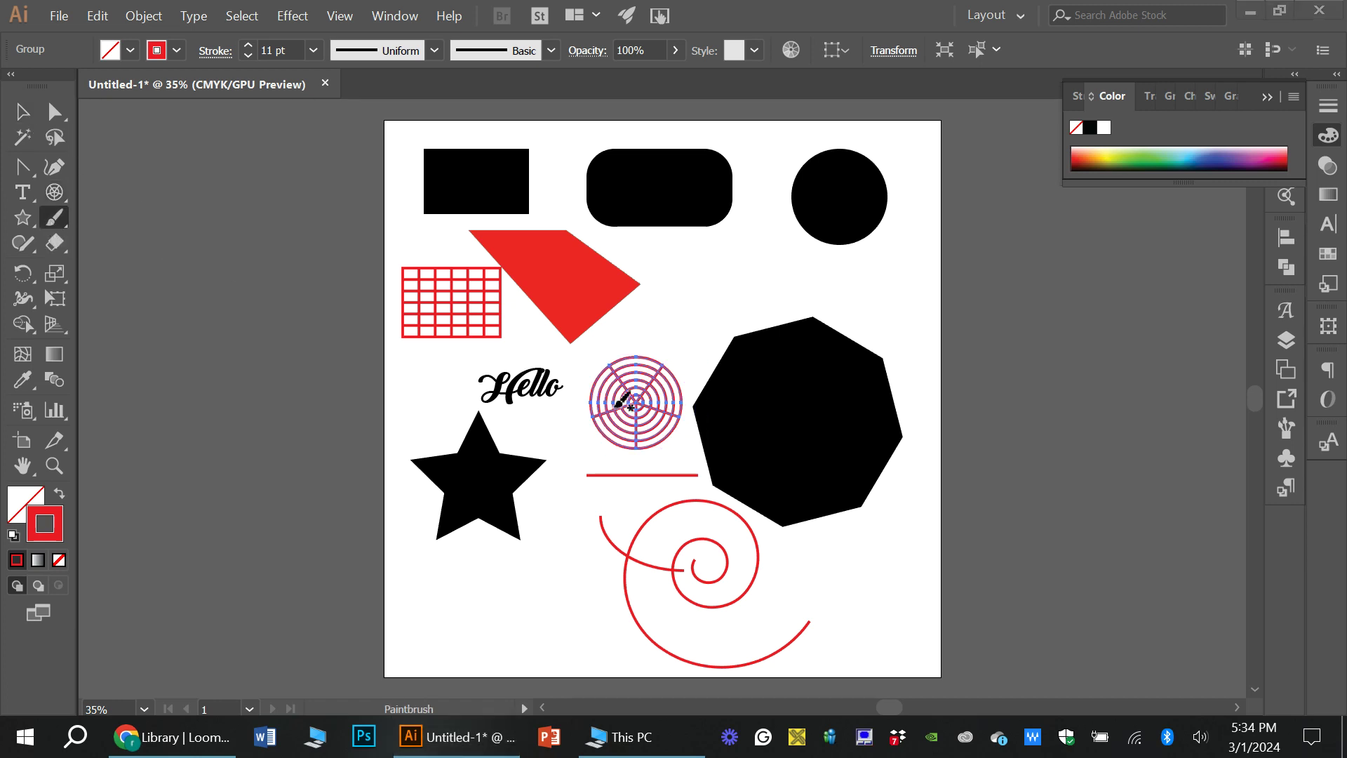
pyautogui.click(707, 302)
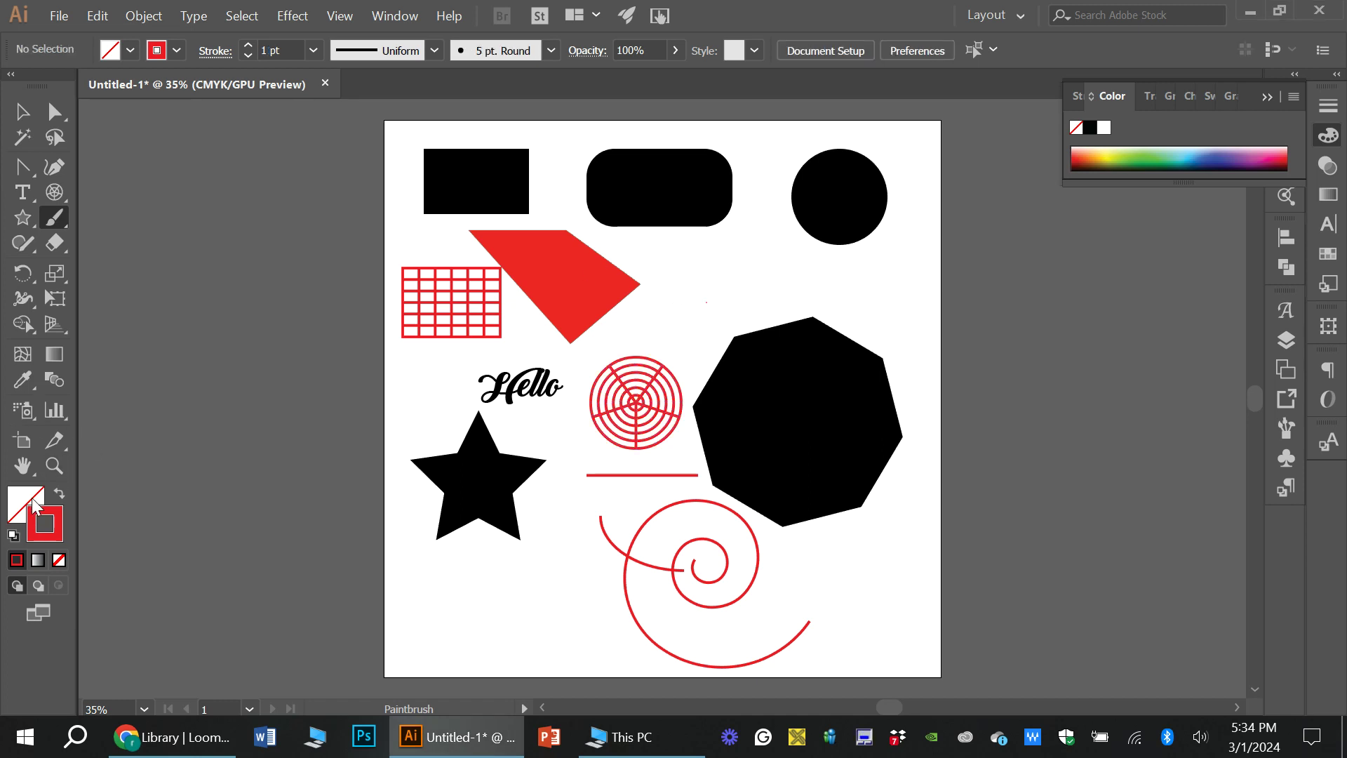
pyautogui.moveTo(41, 523); pyautogui.dragTo(21, 499)
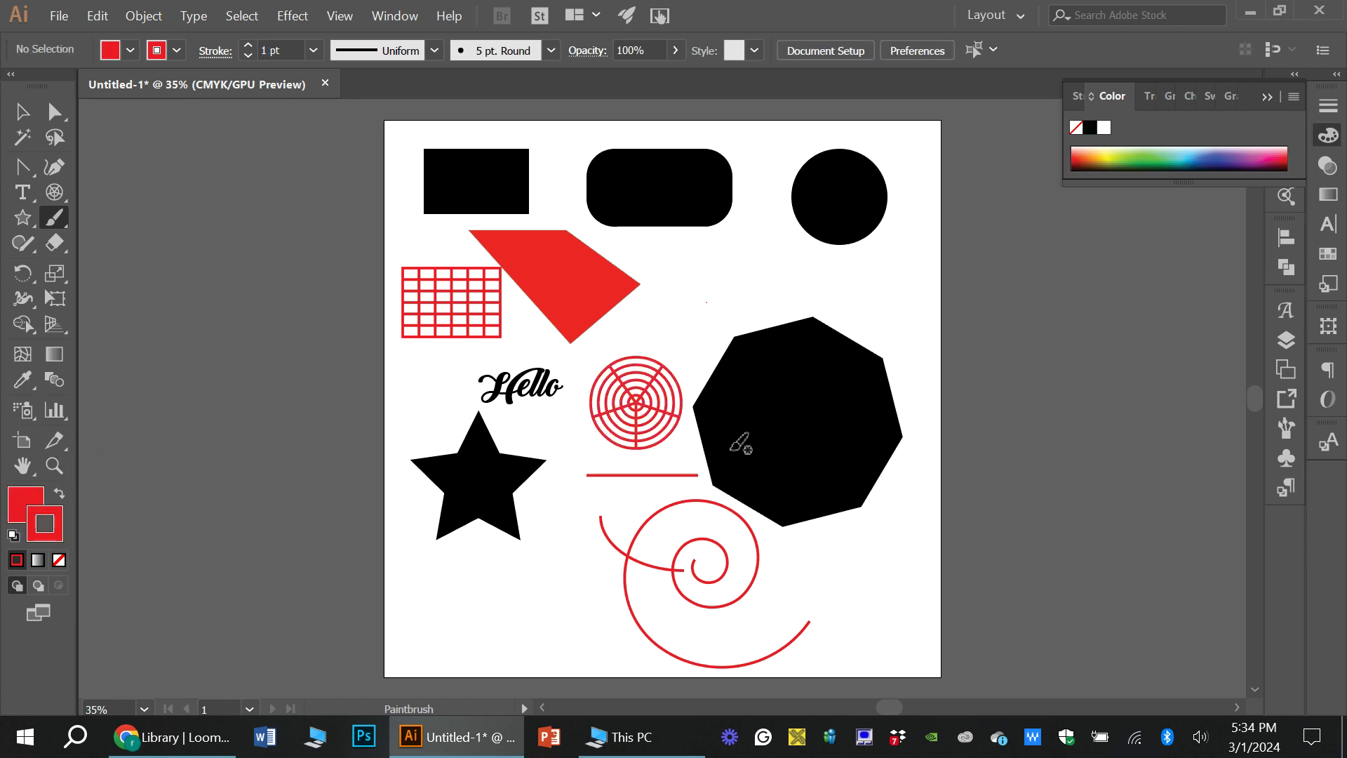
pyautogui.moveTo(693, 293); pyautogui.dragTo(790, 310)
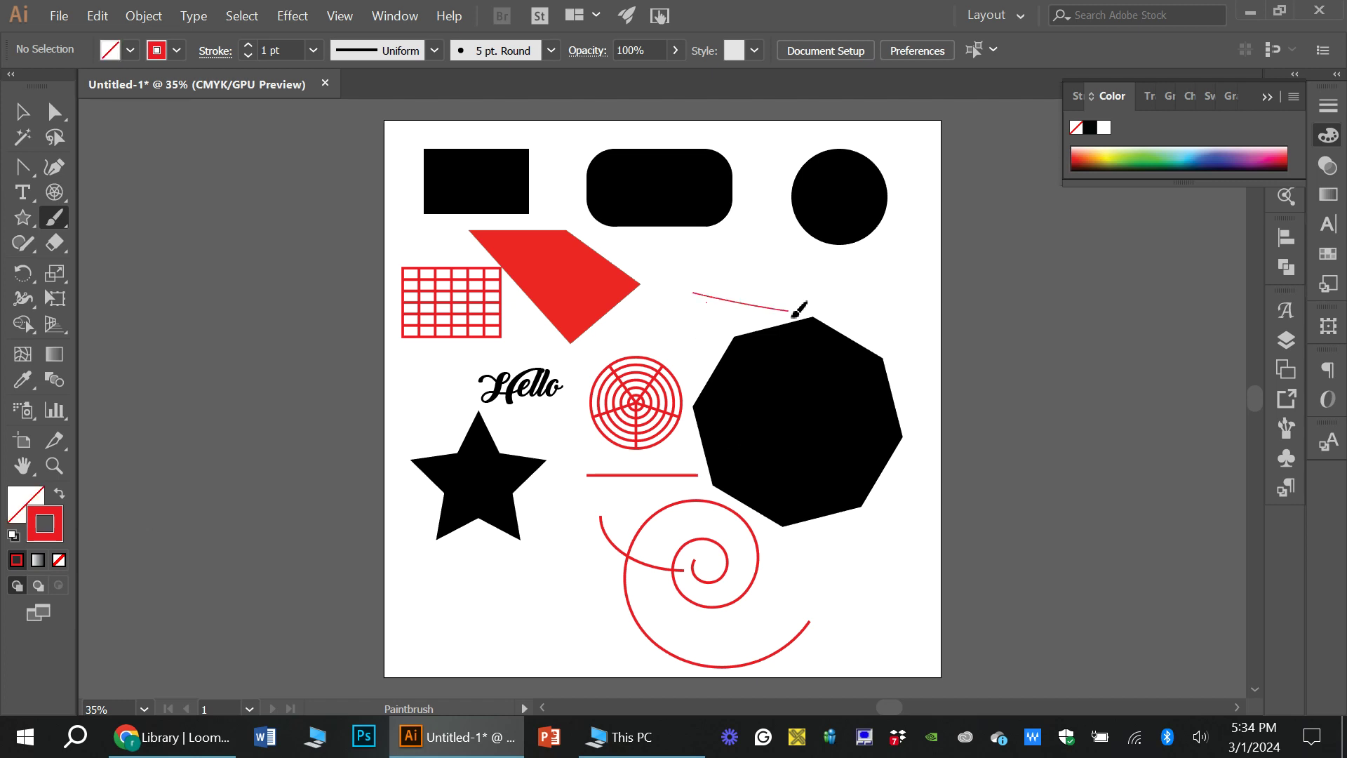
pyautogui.moveTo(725, 273); pyautogui.dragTo(731, 332)
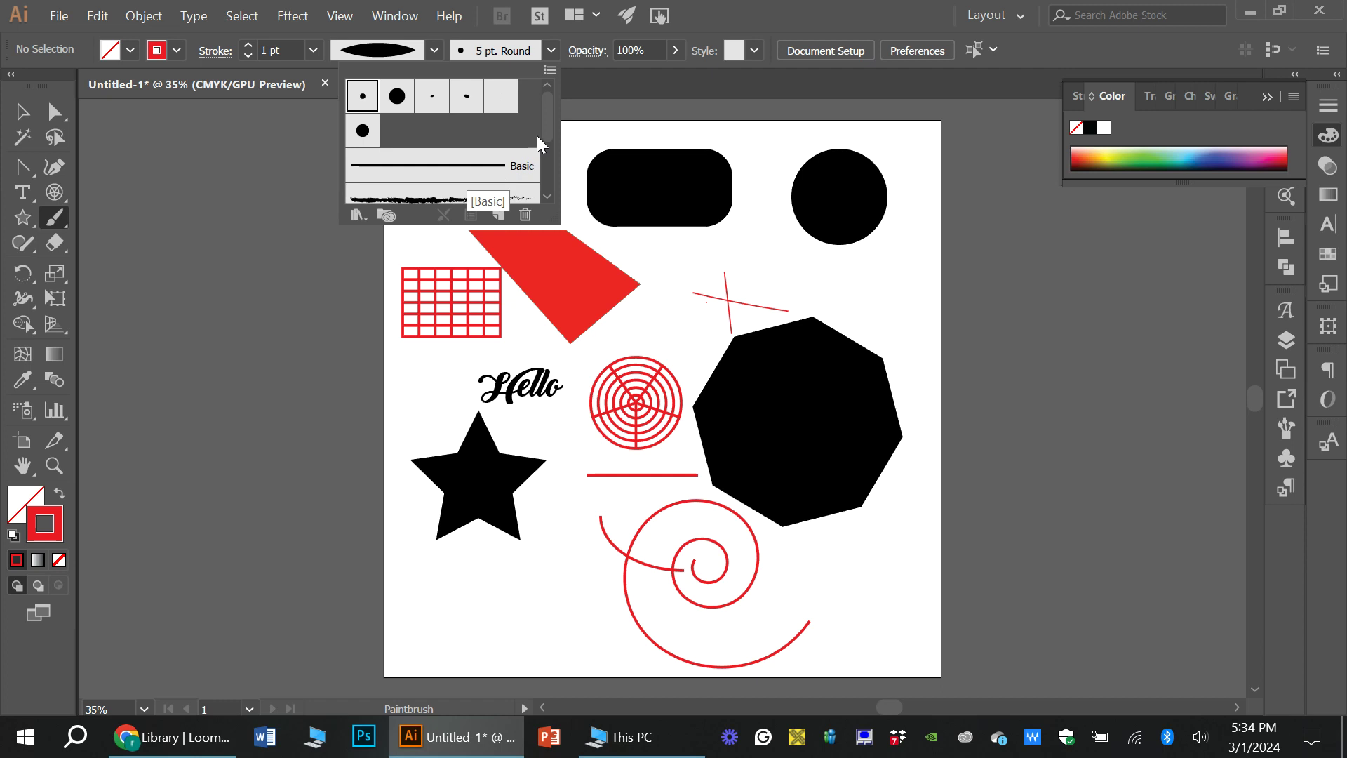
# - Switch to the Charcoal brush and paint a thin red stroke in the upper right
pyautogui.moveTo(546, 105); pyautogui.dragTo(549, 140)
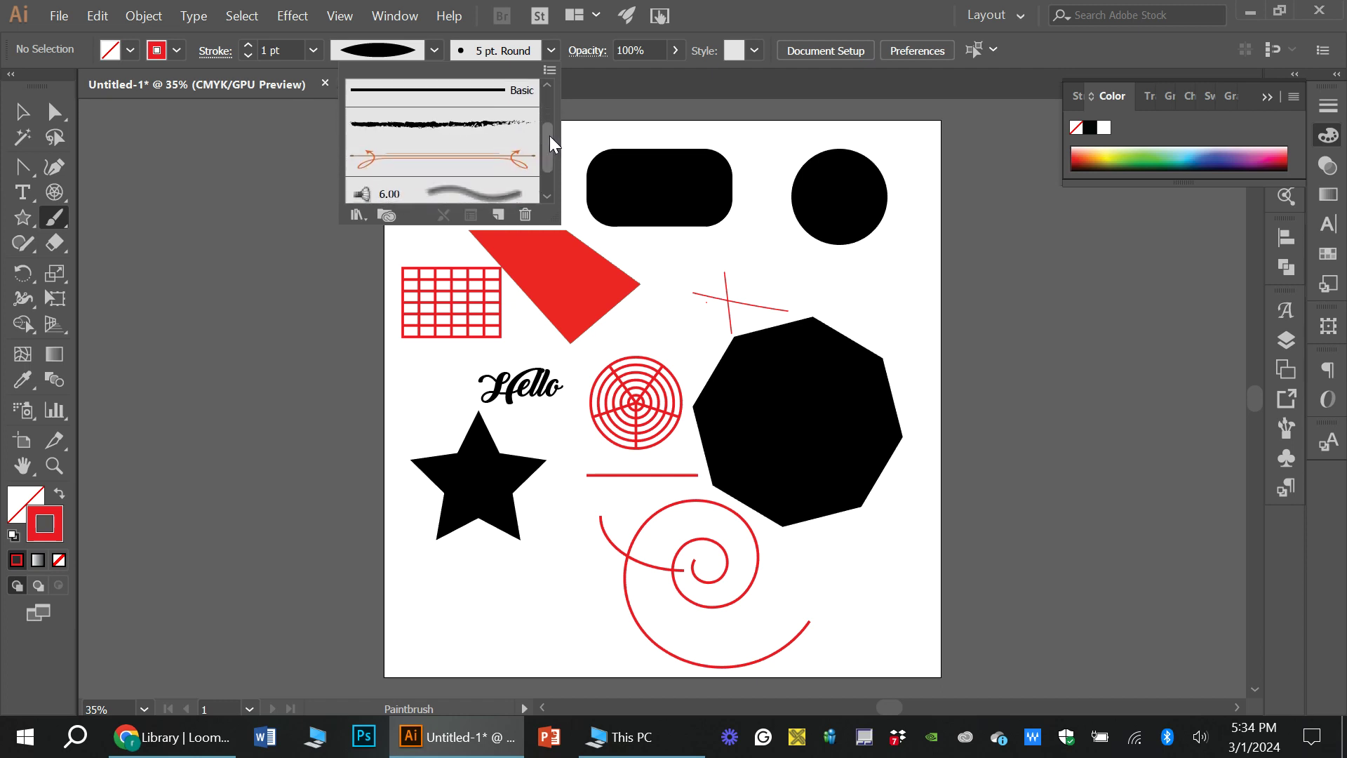
pyautogui.click(464, 123)
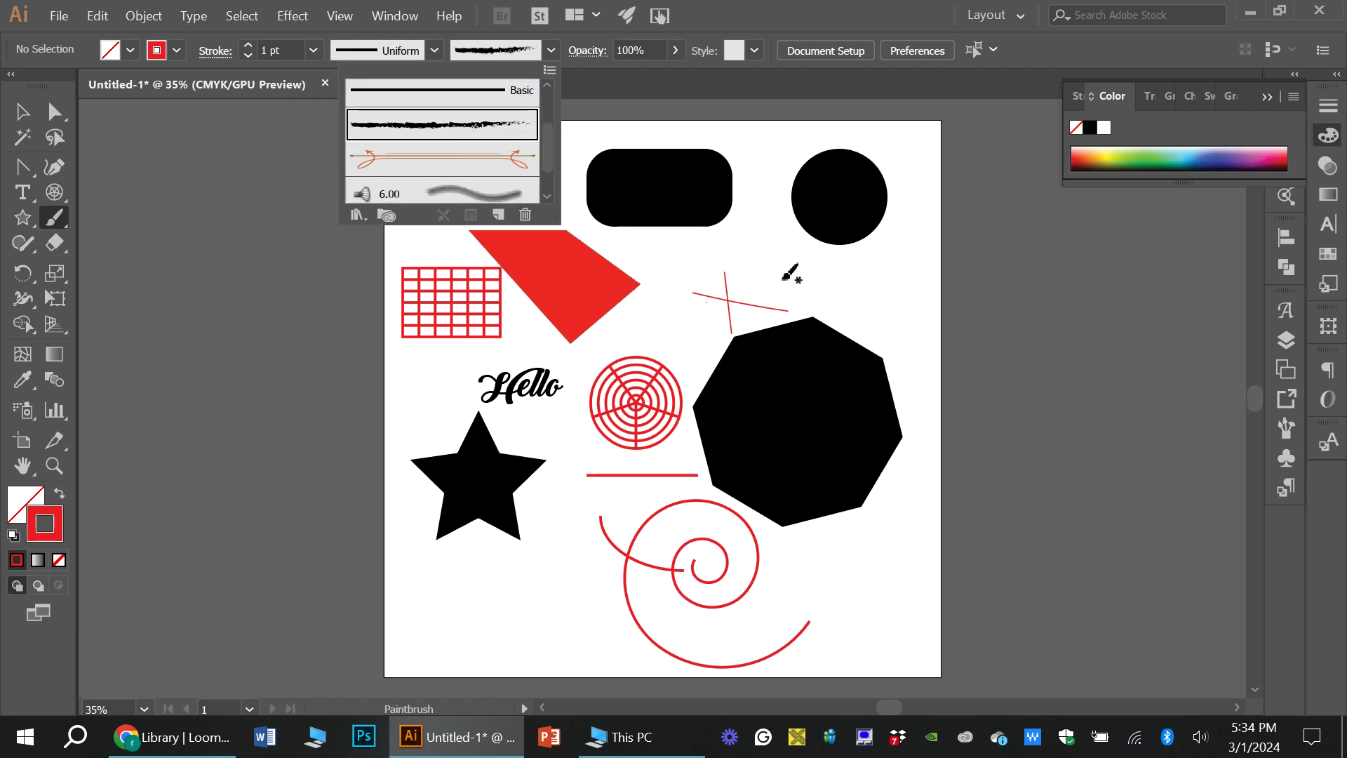
pyautogui.click(896, 300)
pyautogui.moveTo(873, 307); pyautogui.dragTo(811, 277)
pyautogui.click(435, 51)
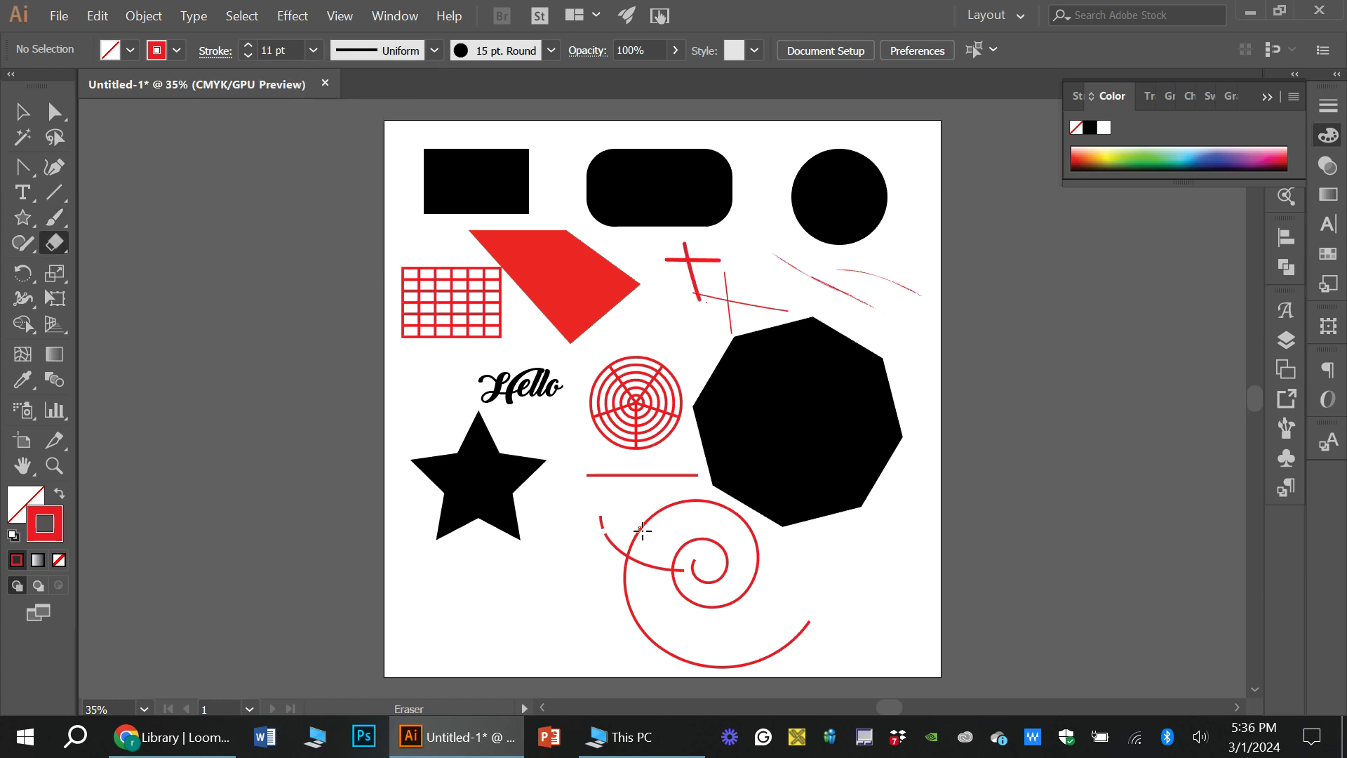
# - Erase gaps through the red spiral and red line, and cut the black octagon in two
pyautogui.moveTo(637, 519); pyautogui.dragTo(765, 616)
pyautogui.moveTo(604, 469); pyautogui.dragTo(613, 481)
pyautogui.moveTo(690, 444); pyautogui.dragTo(926, 411)
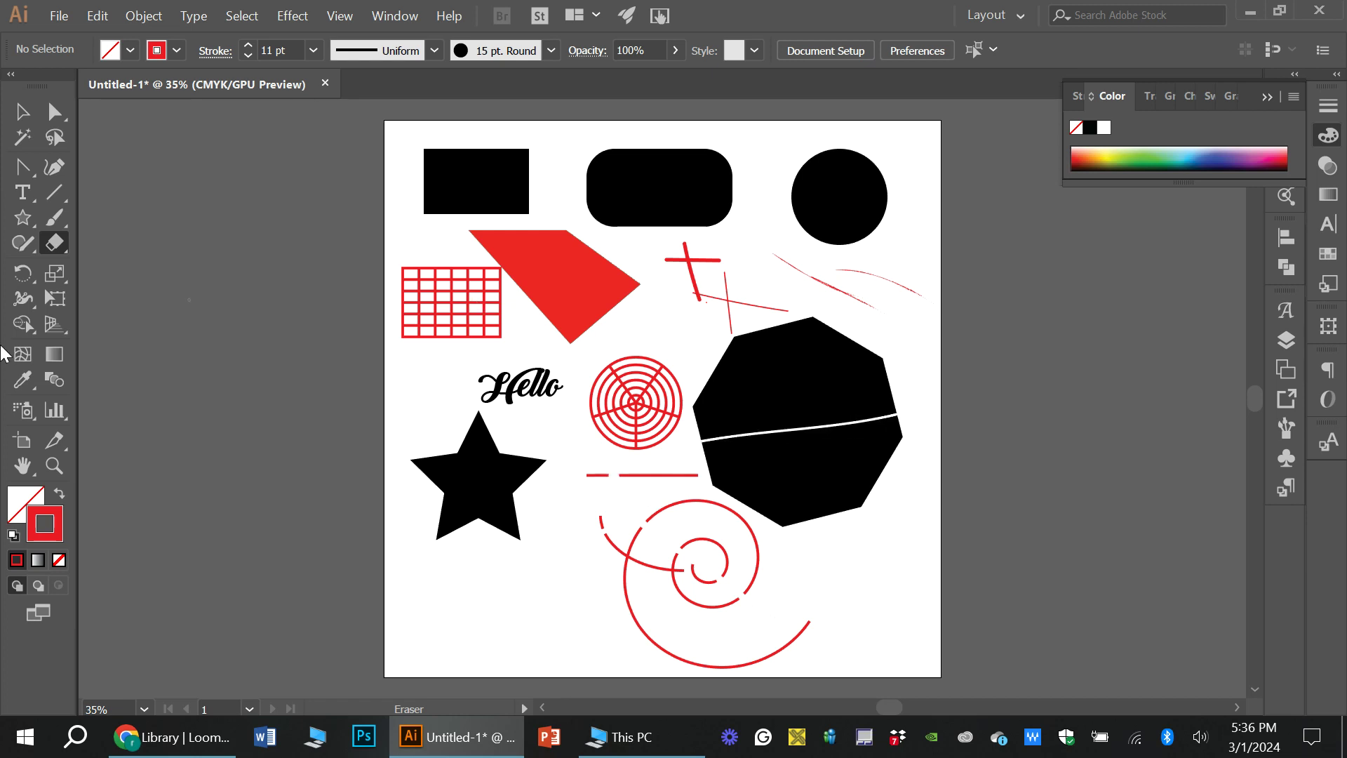
# - Move the lower octagon half down-right and the upper half to the right
pyautogui.click(19, 116)
pyautogui.click(813, 518)
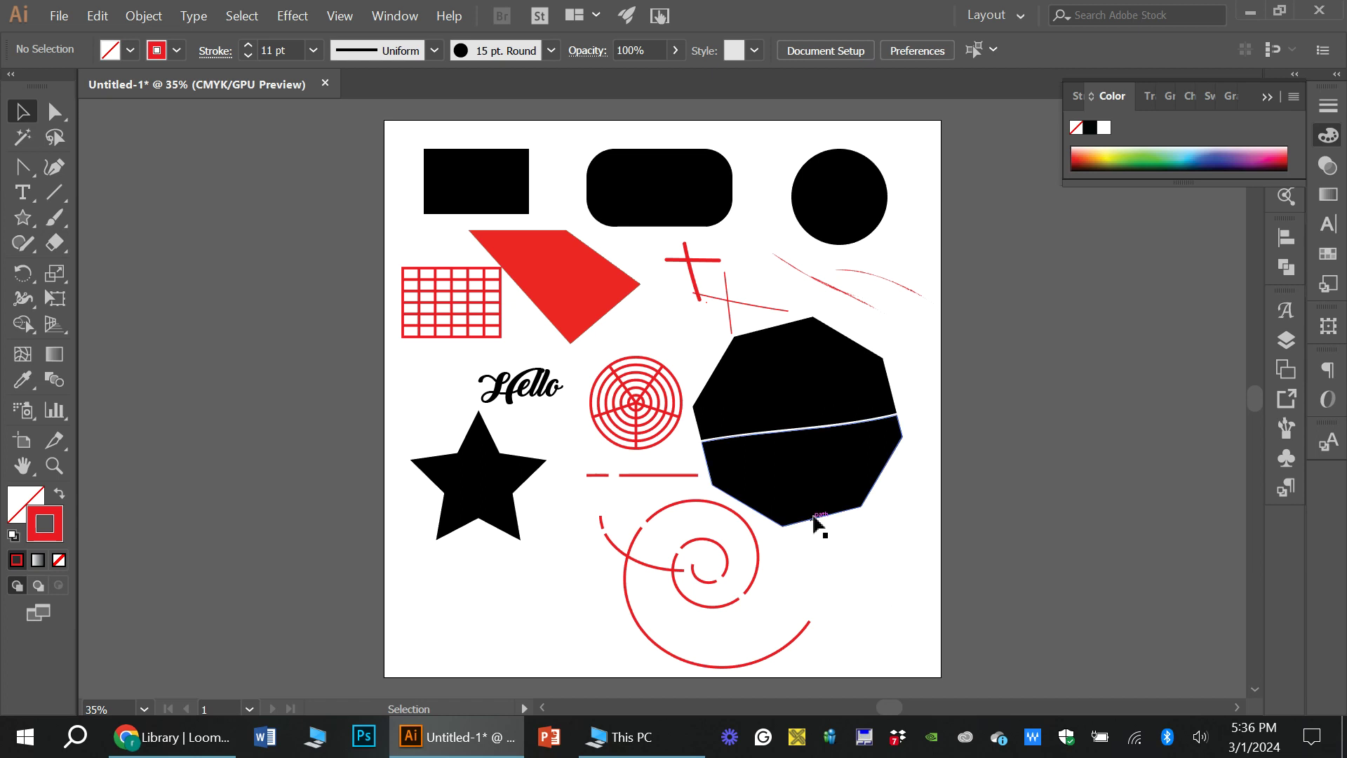
pyautogui.moveTo(806, 483); pyautogui.dragTo(832, 536)
pyautogui.click(787, 425)
pyautogui.moveTo(787, 421); pyautogui.dragTo(815, 419)
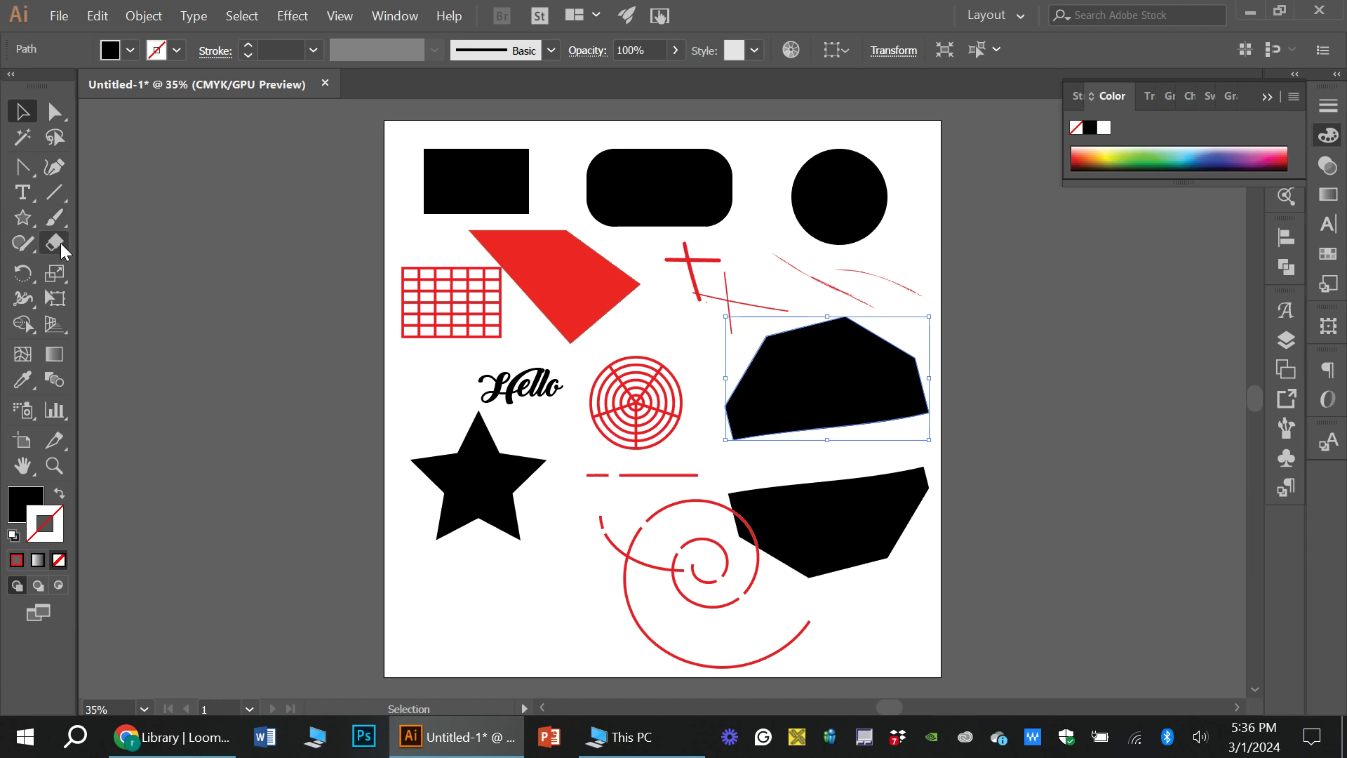
# - Rotate the upper octagon piece about 34 degrees to a flatter tilt
pyautogui.click(28, 275)
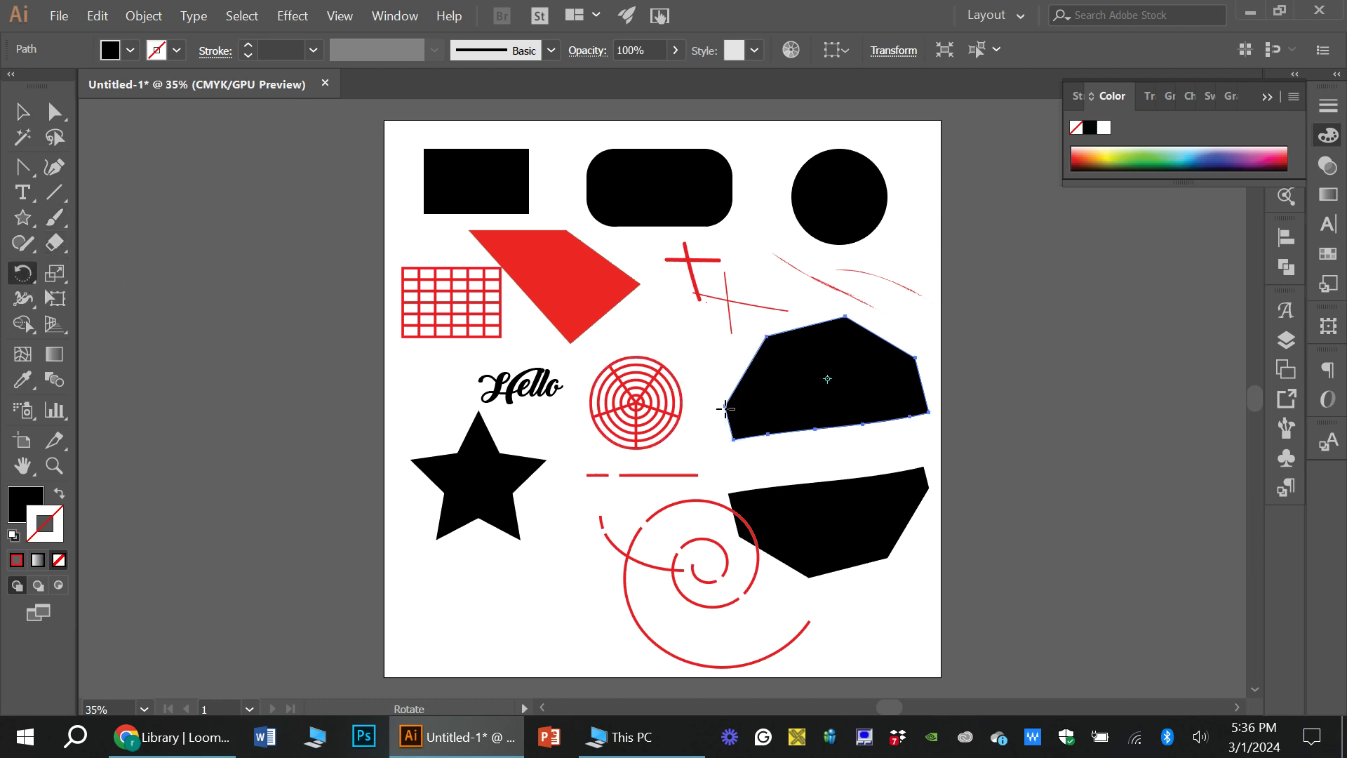
pyautogui.moveTo(931, 414); pyautogui.dragTo(850, 479)
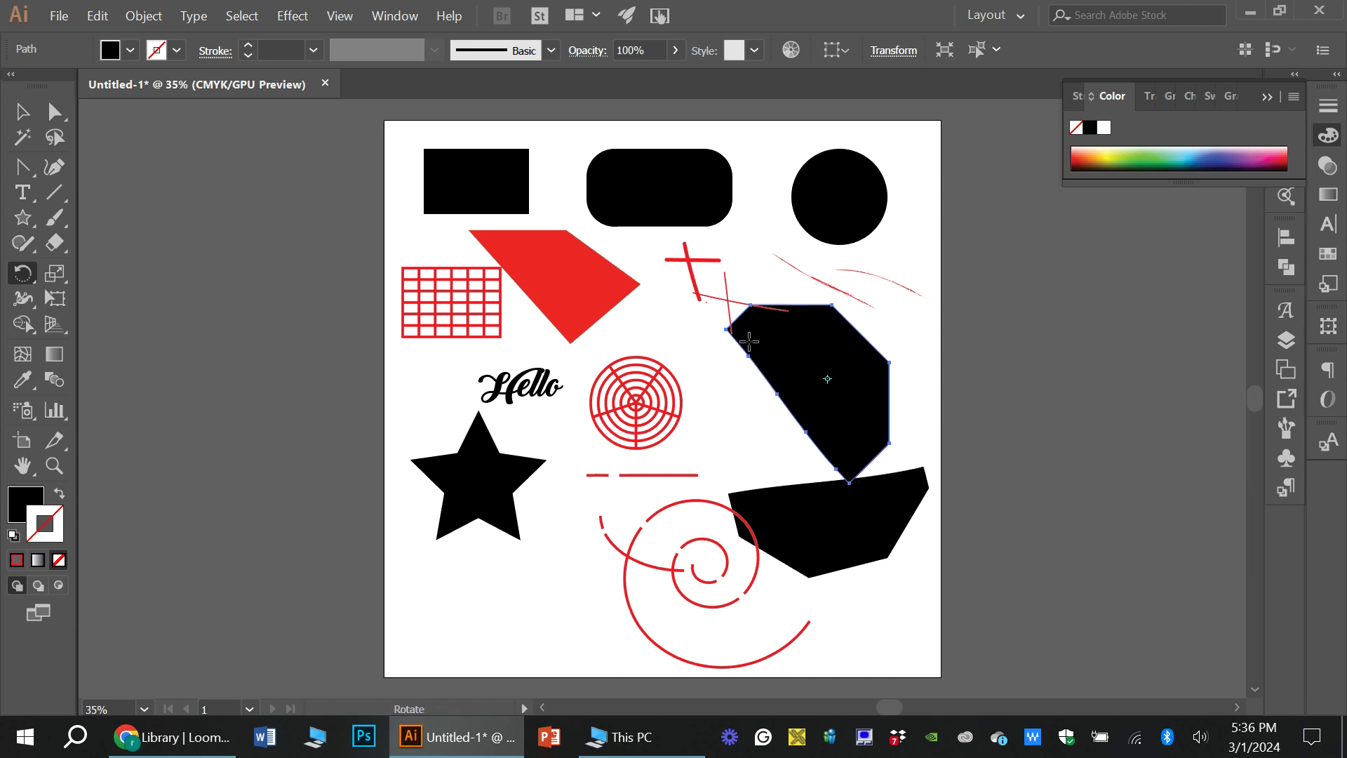
pyautogui.moveTo(732, 330); pyautogui.dragTo(725, 428)
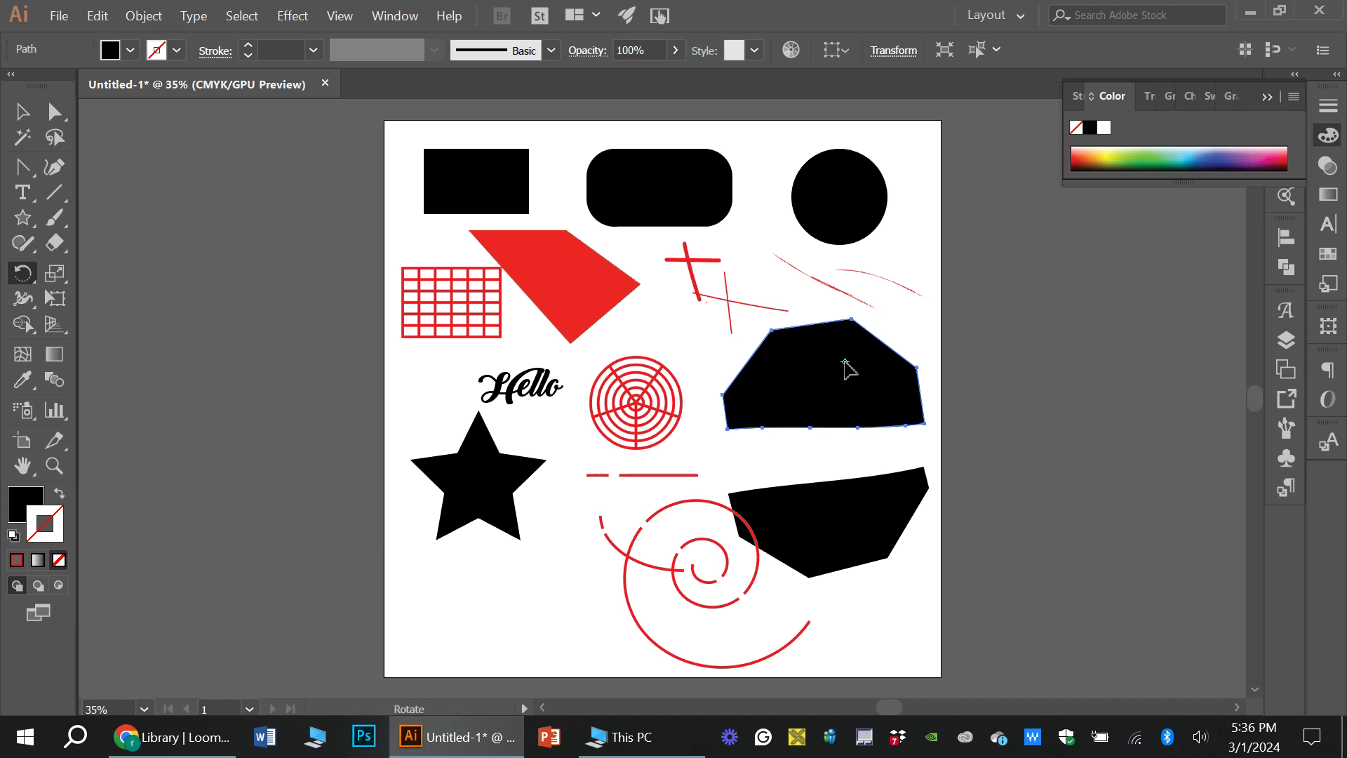
pyautogui.press('Return')
pyautogui.click(338, 502)
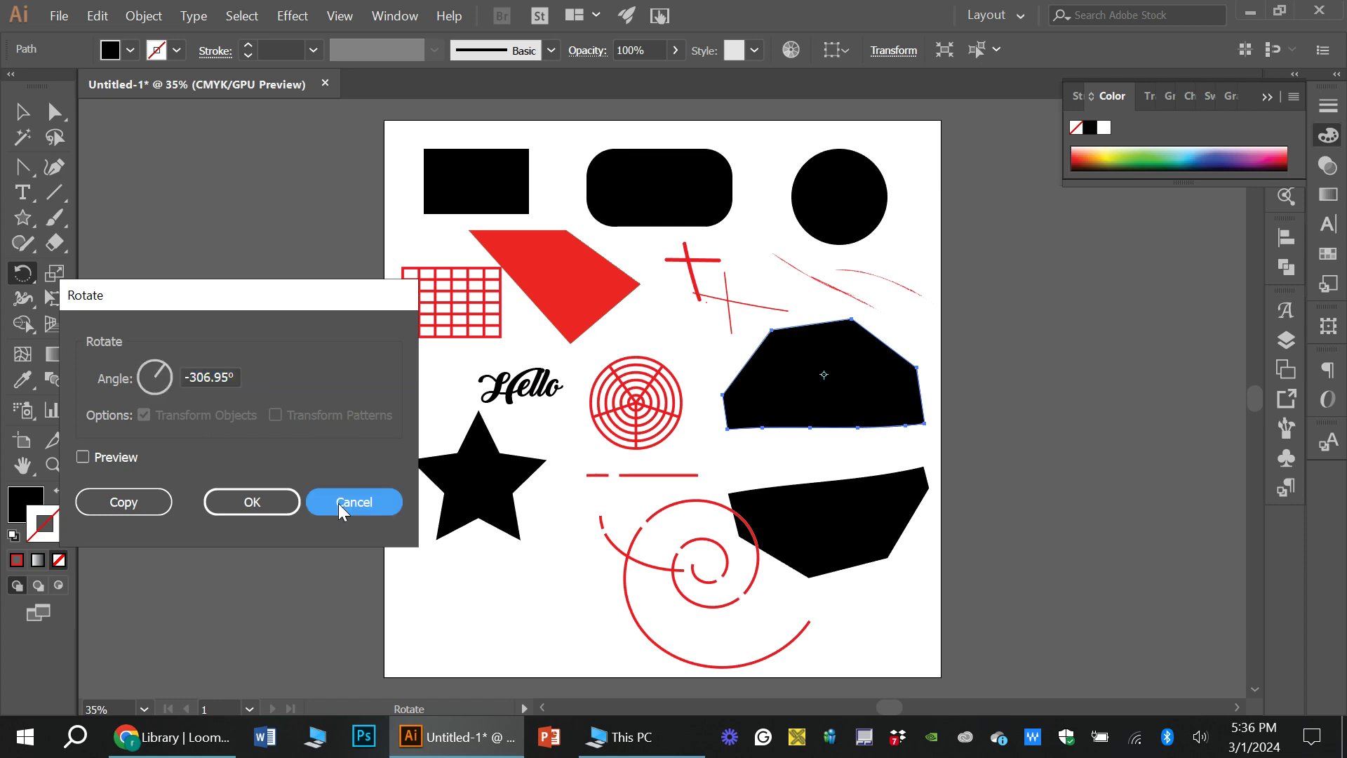
pyautogui.click(811, 531)
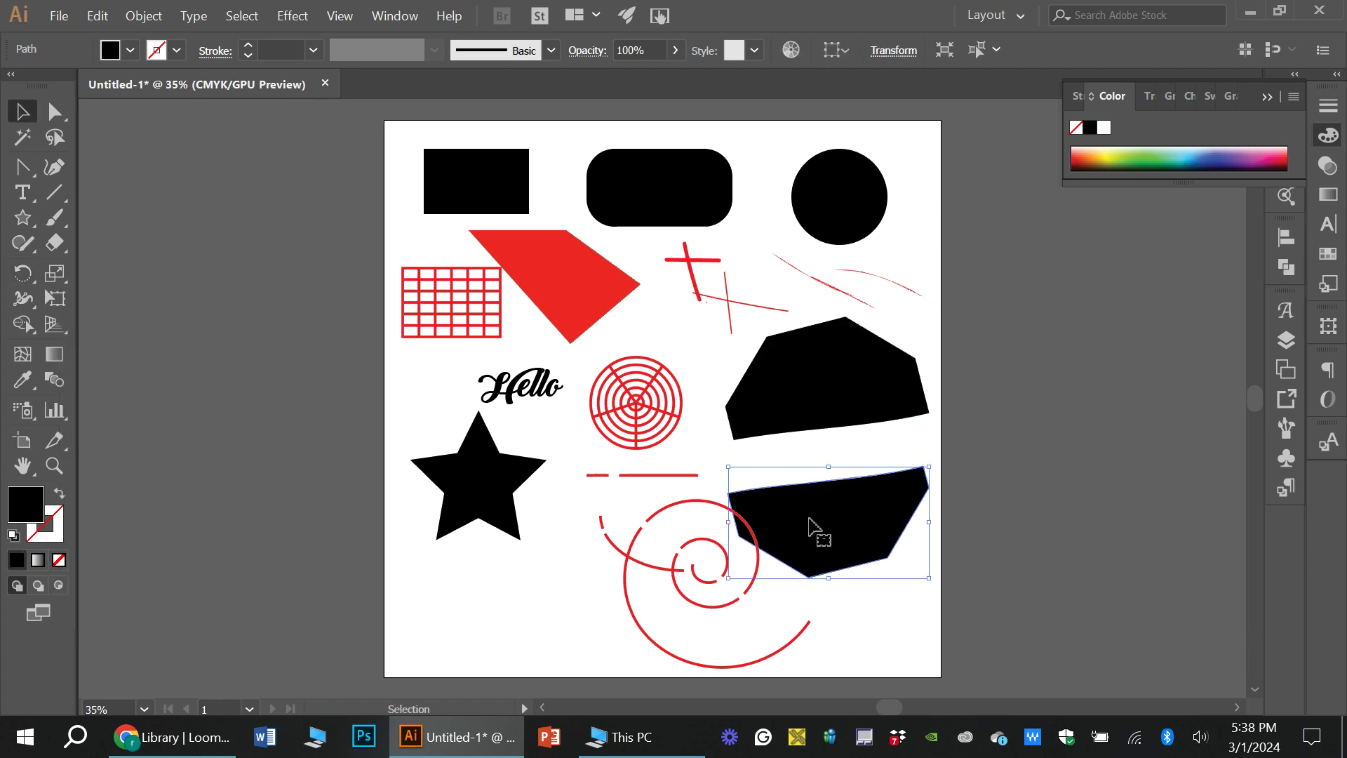
# - Fill the lower octagon piece red, sampling the red shape's colour with the Eyedropper
pyautogui.click(24, 377)
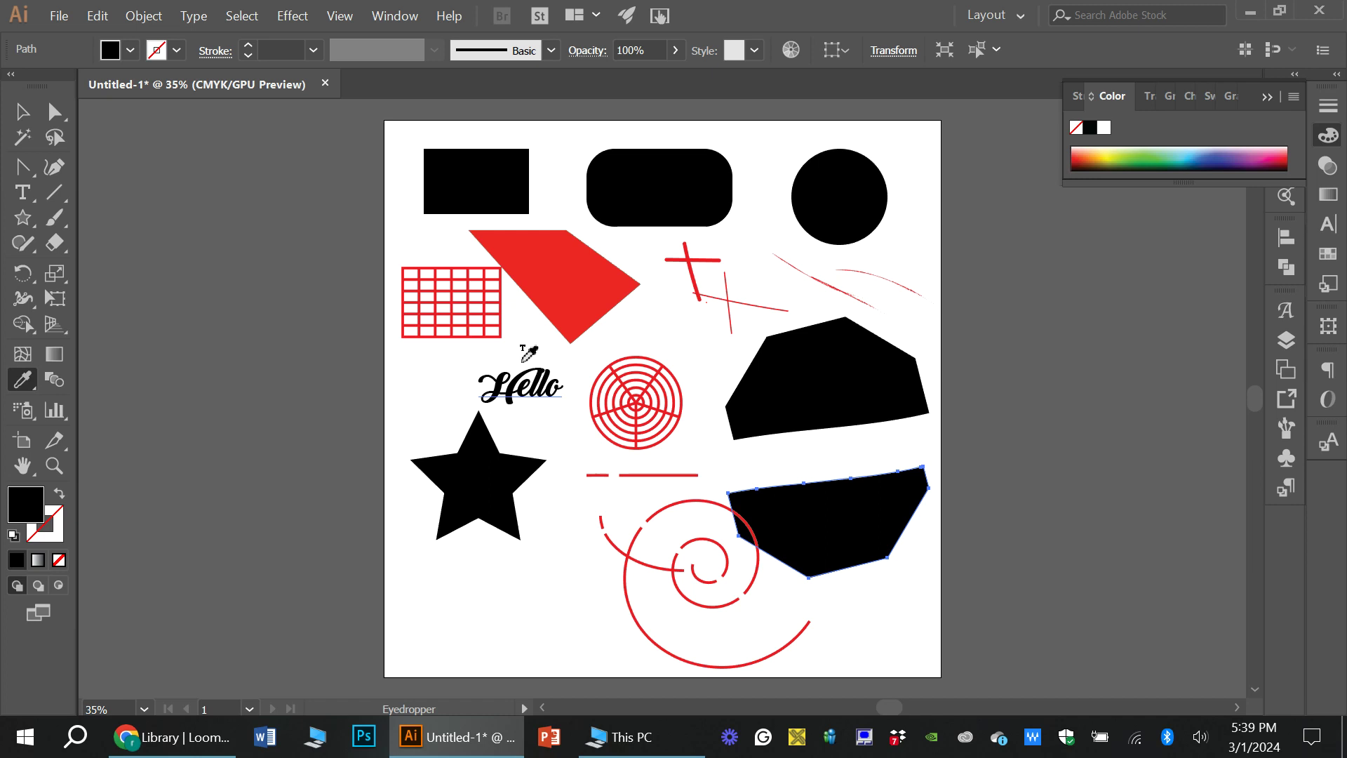
pyautogui.click(567, 281)
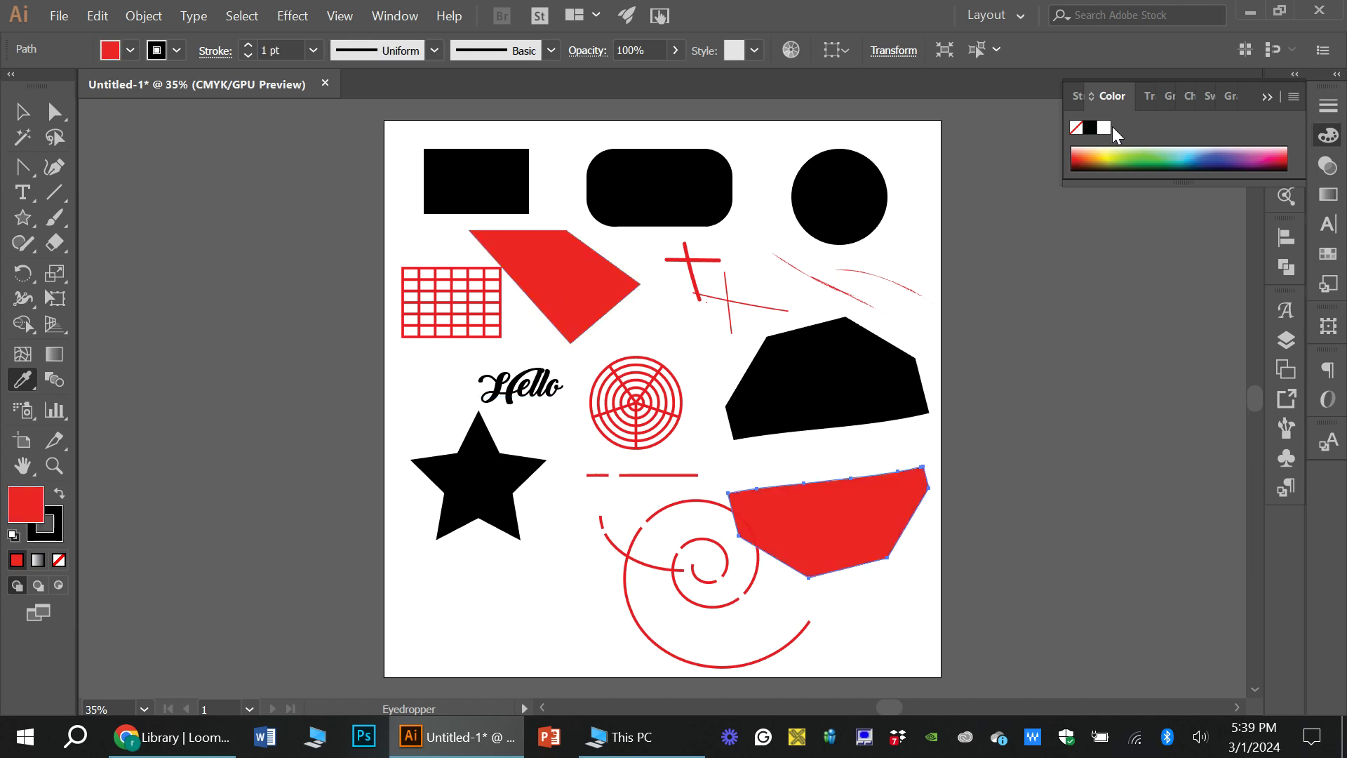
pyautogui.click(1109, 158)
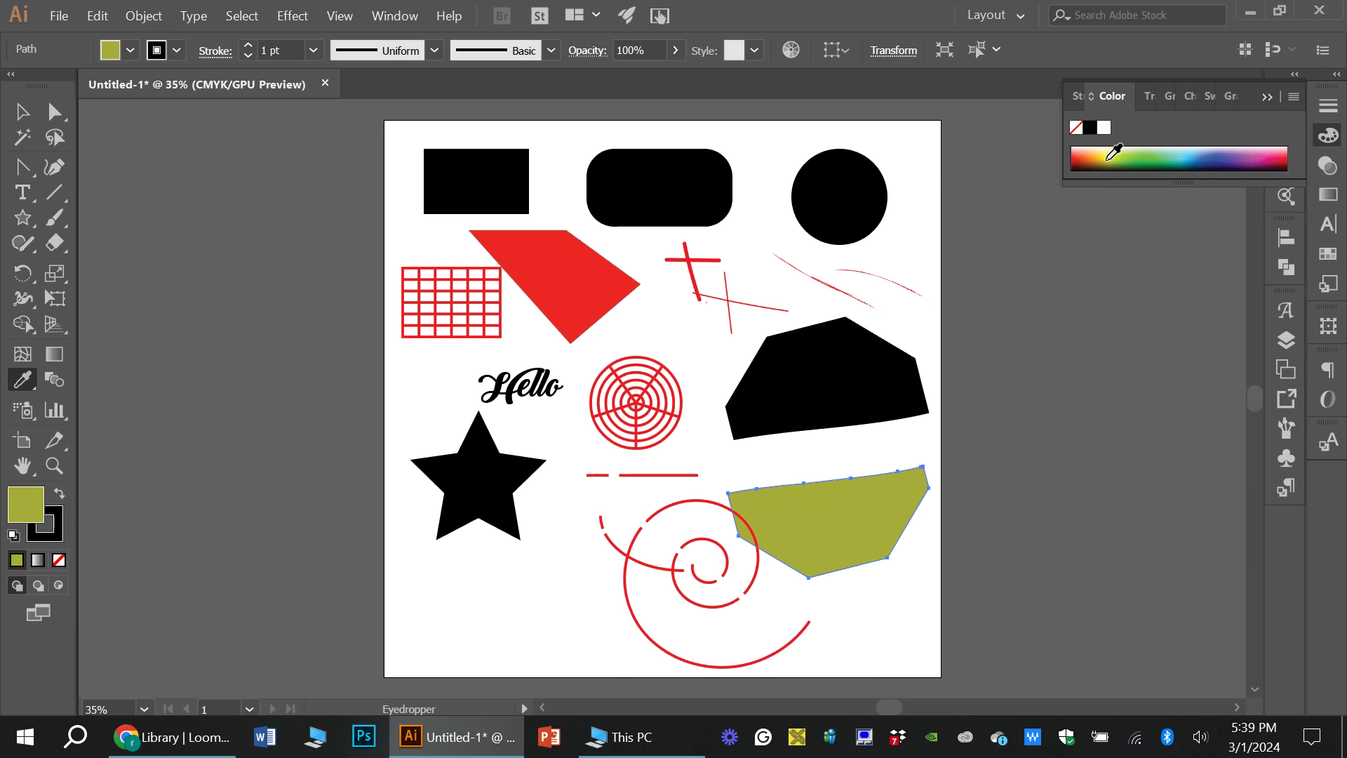
pyautogui.click(1079, 159)
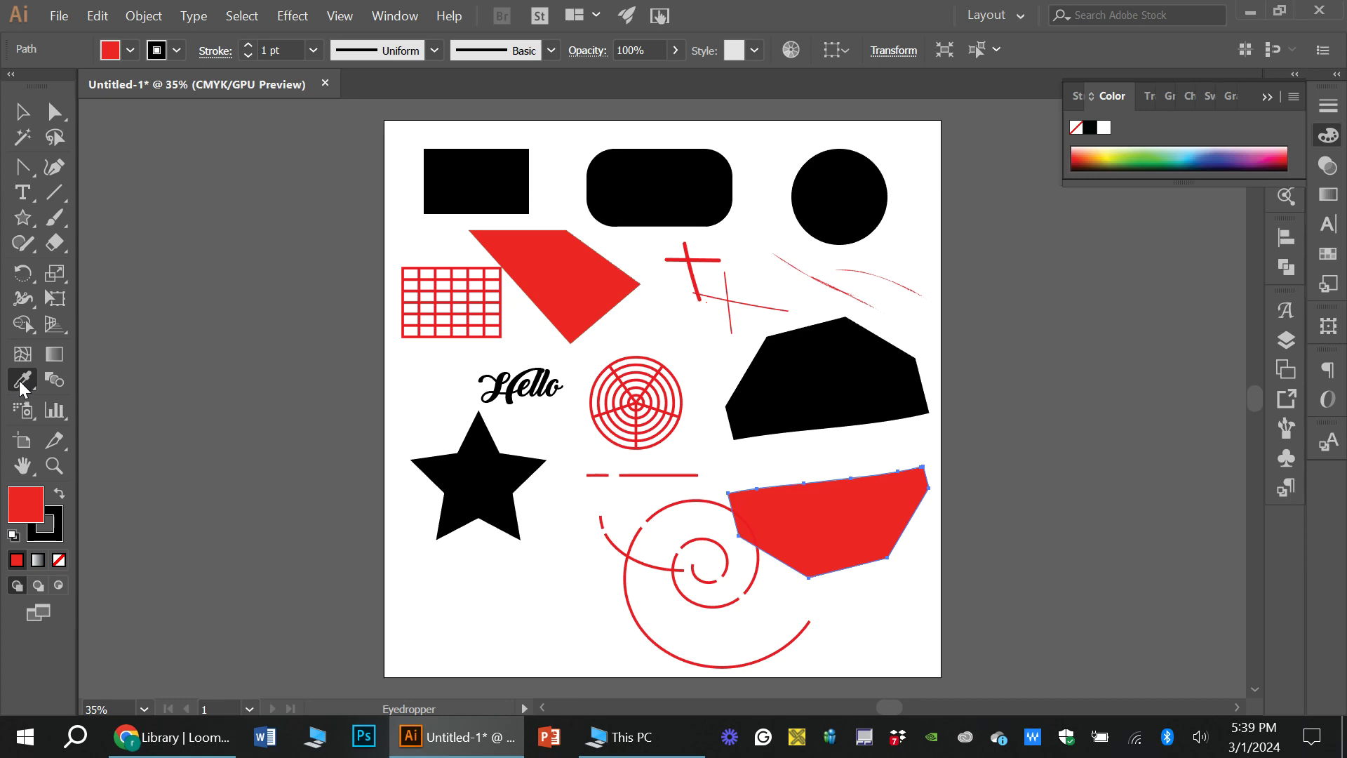
pyautogui.click(28, 439)
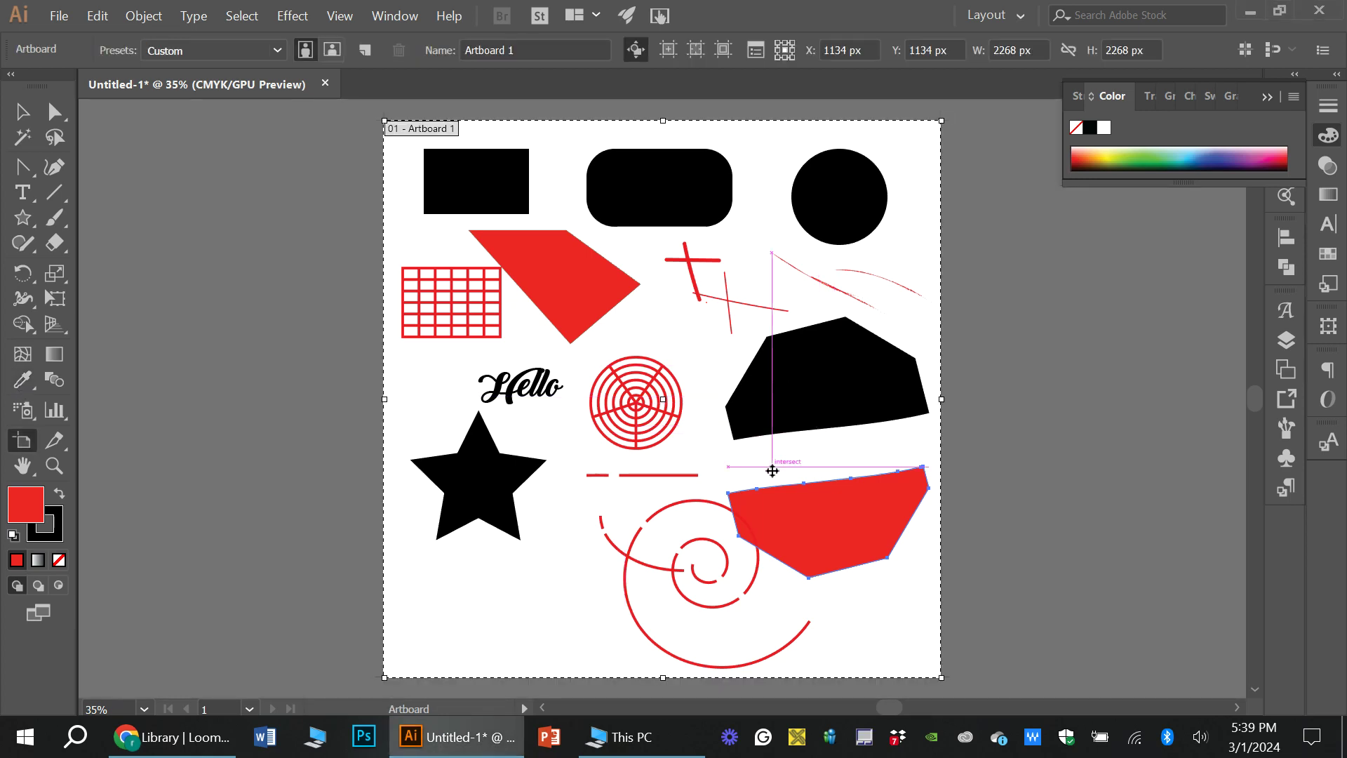
pyautogui.moveTo(771, 469); pyautogui.dragTo(833, 530)
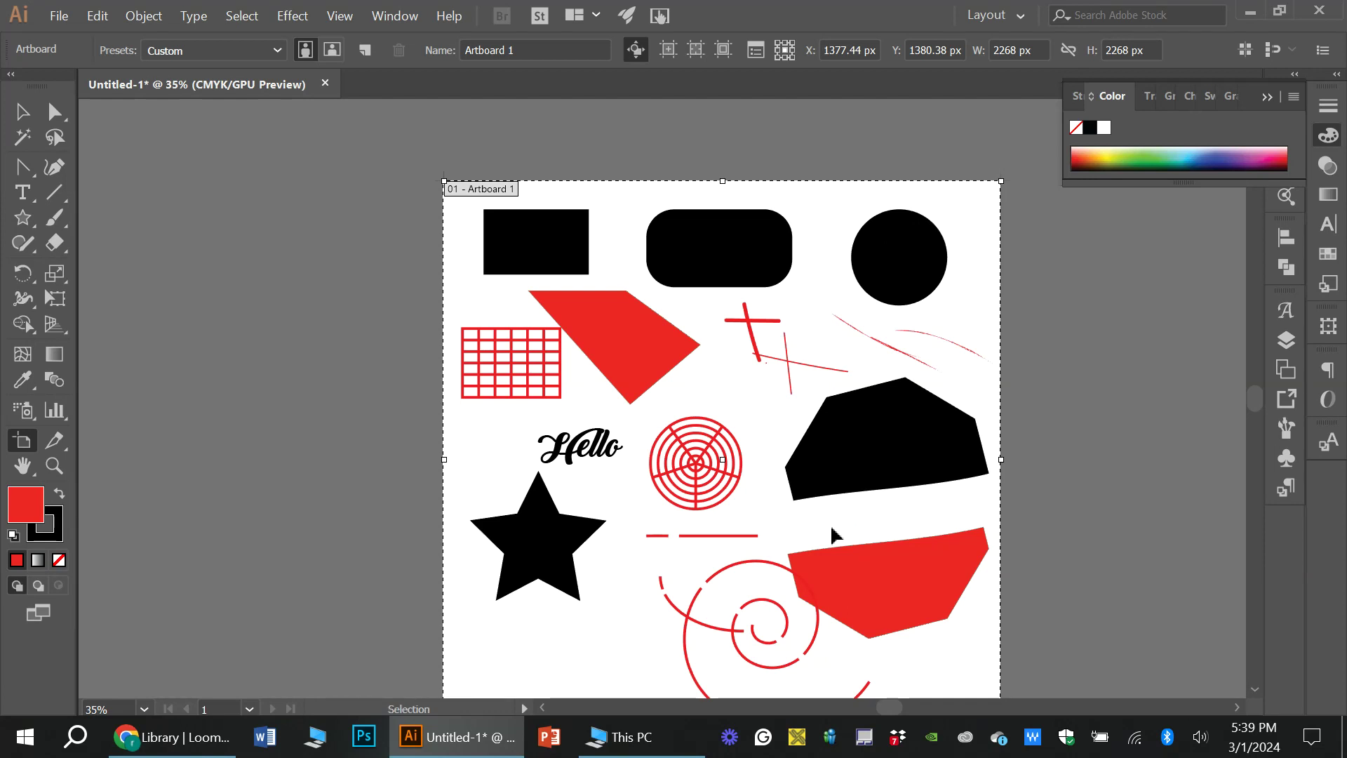
pyautogui.hotkey('ctrl', 'z')
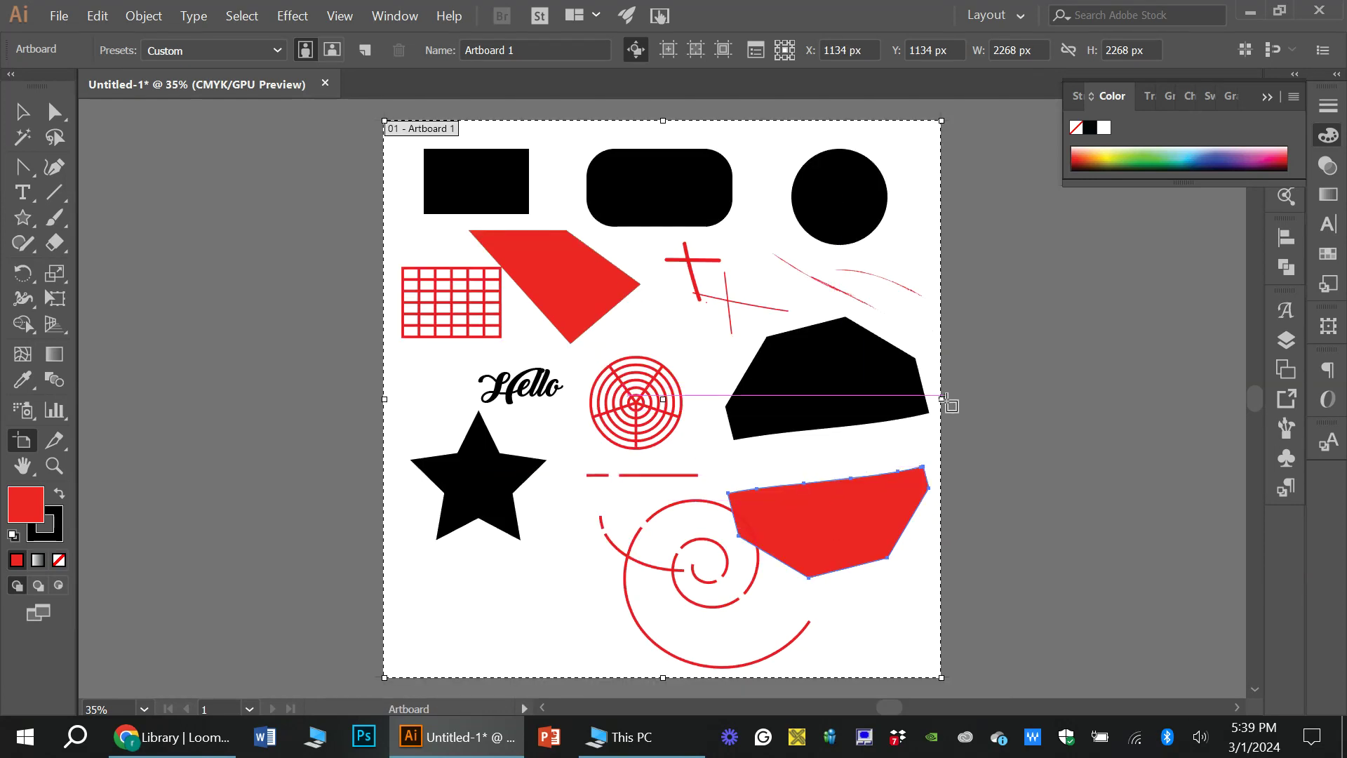
pyautogui.moveTo(945, 404); pyautogui.dragTo(870, 407)
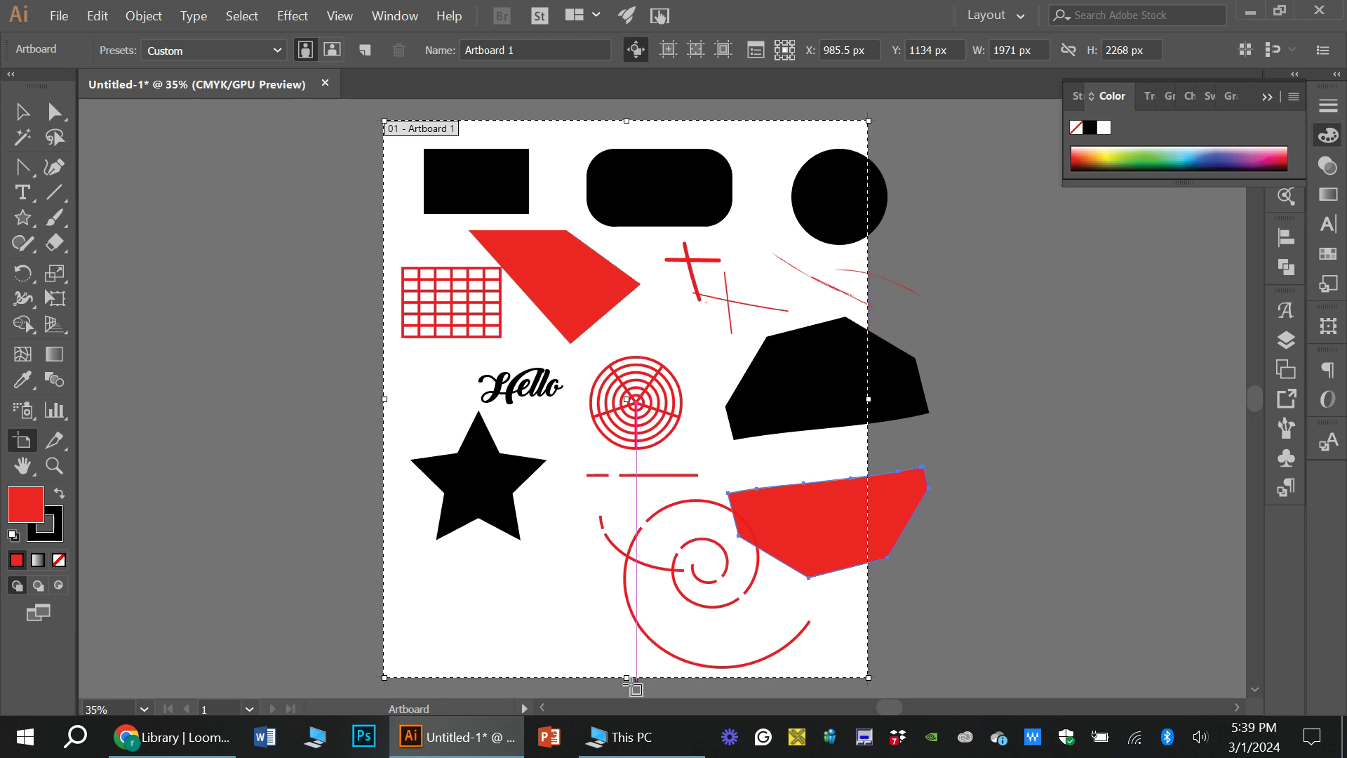
pyautogui.moveTo(629, 678); pyautogui.dragTo(619, 565)
pyautogui.hotkey('ctrl', 'z')
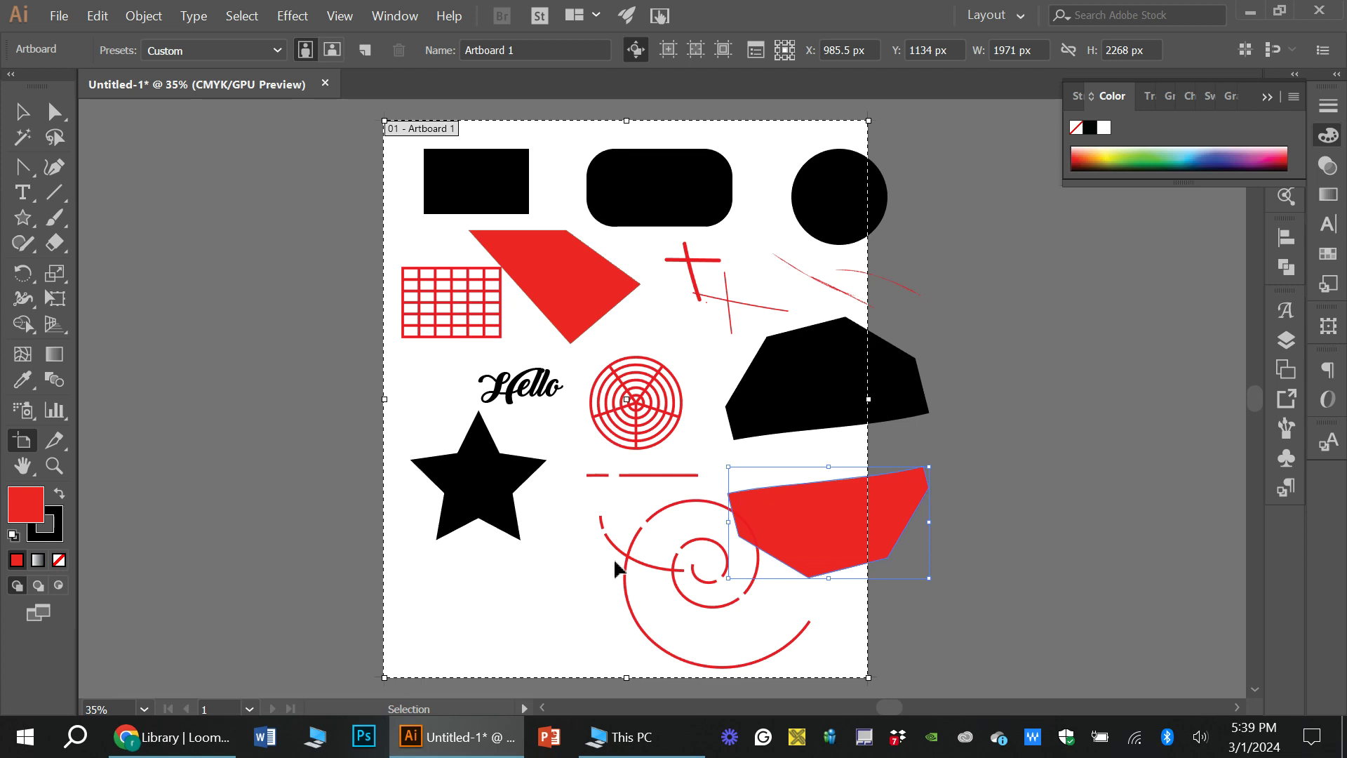
pyautogui.hotkey('ctrl', 'z')
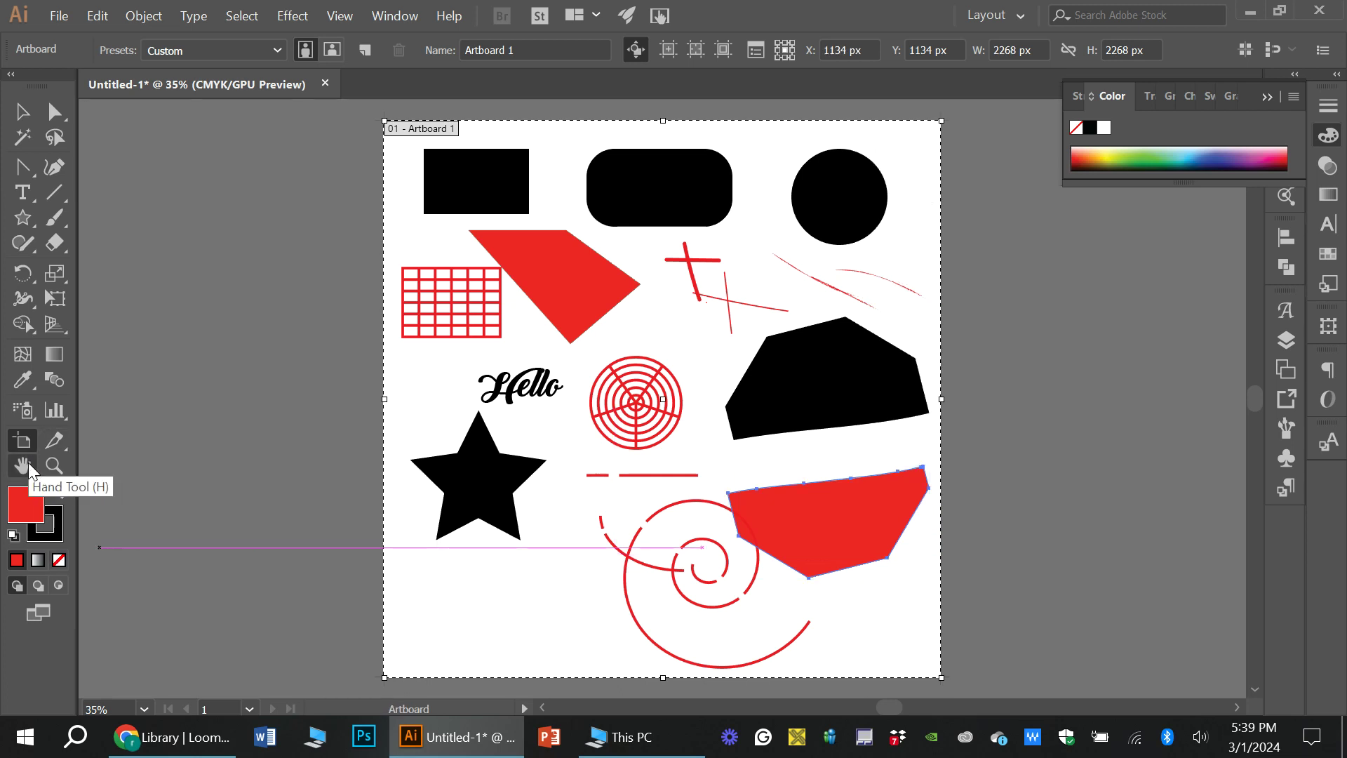
pyautogui.click(29, 464)
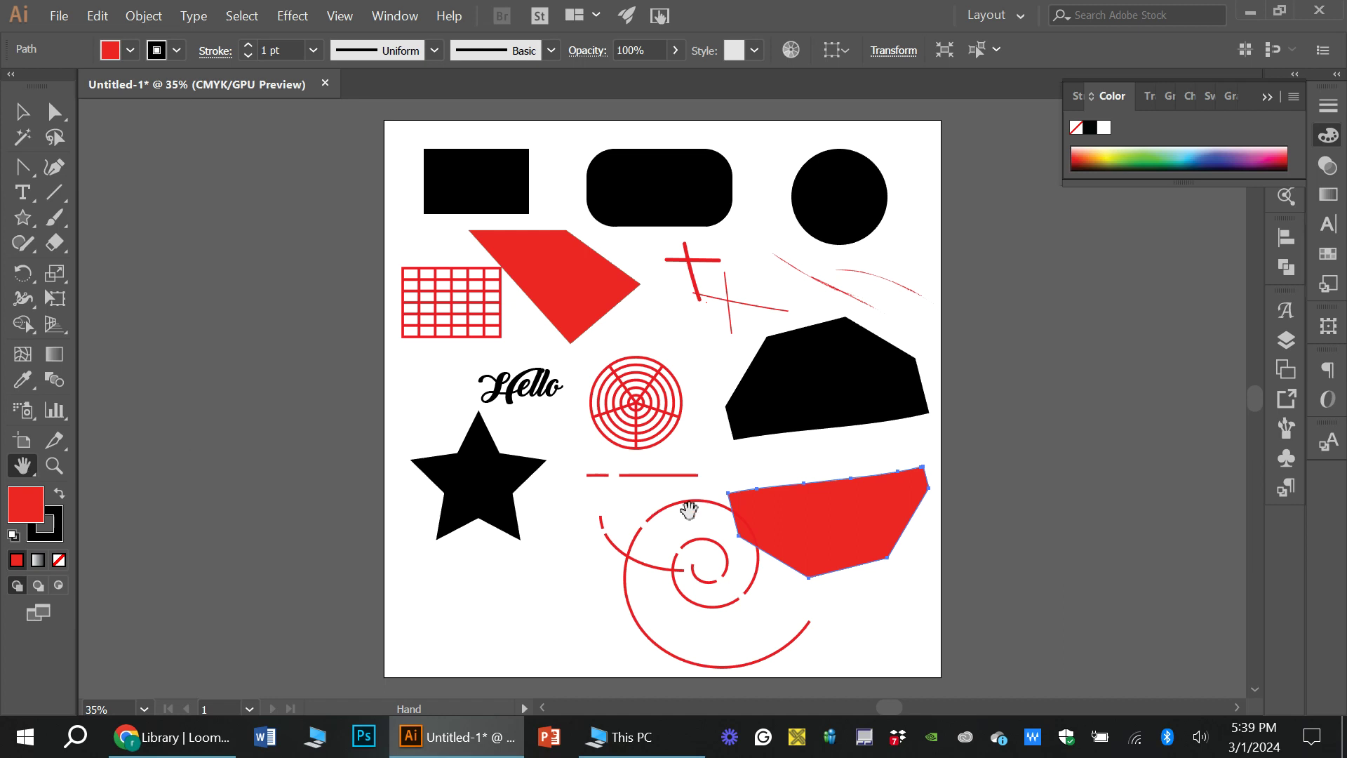
# - Zoom in and out between 33.33%, 50%, 66.67% and 100% around the star and red piece
pyautogui.moveTo(805, 528)
pyautogui.mouseDown()
pyautogui.moveTo(781, 555)
pyautogui.moveTo(776, 499)
pyautogui.moveTo(806, 559)
pyautogui.moveTo(638, 535)
pyautogui.moveTo(545, 579)
pyautogui.moveTo(1164, 484)
pyautogui.moveTo(814, 493)
pyautogui.moveTo(751, 519)
pyautogui.mouseUp()
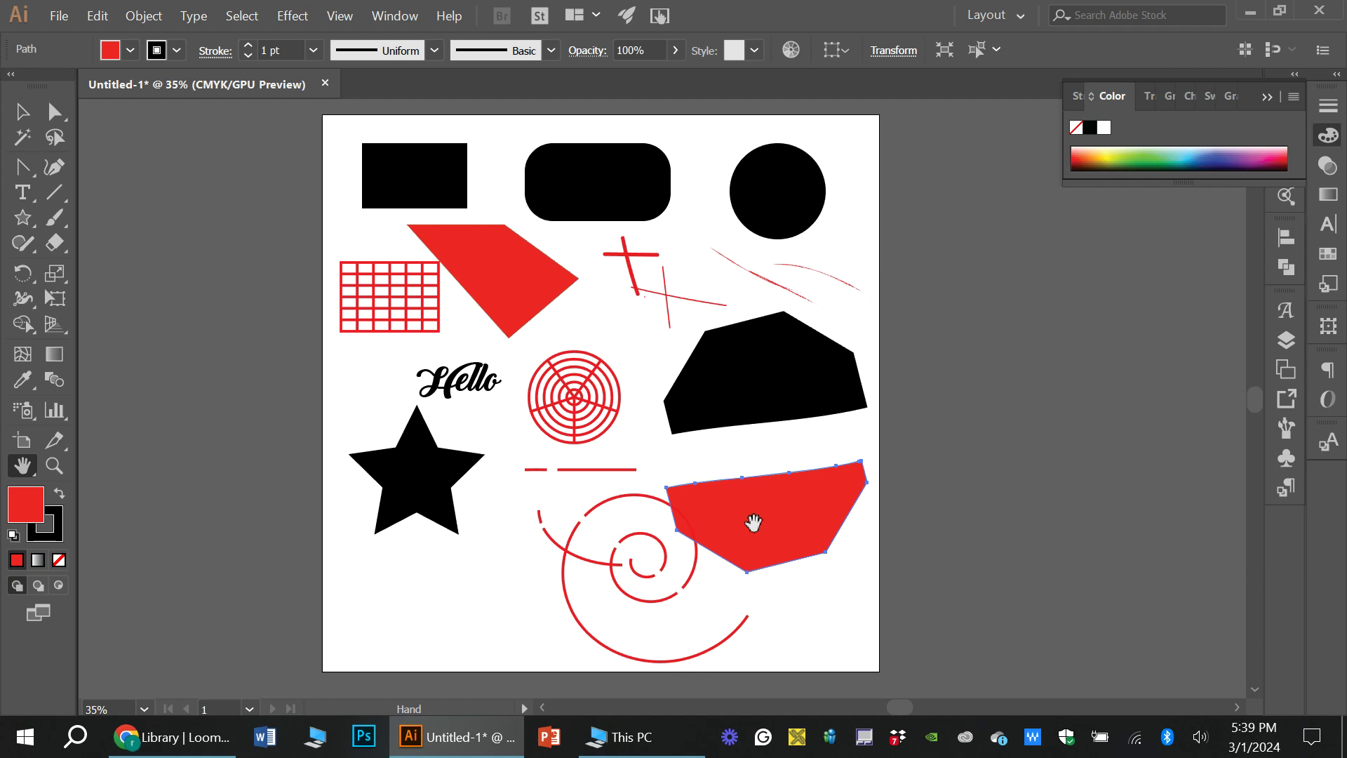
pyautogui.click(60, 470)
pyautogui.click(409, 461)
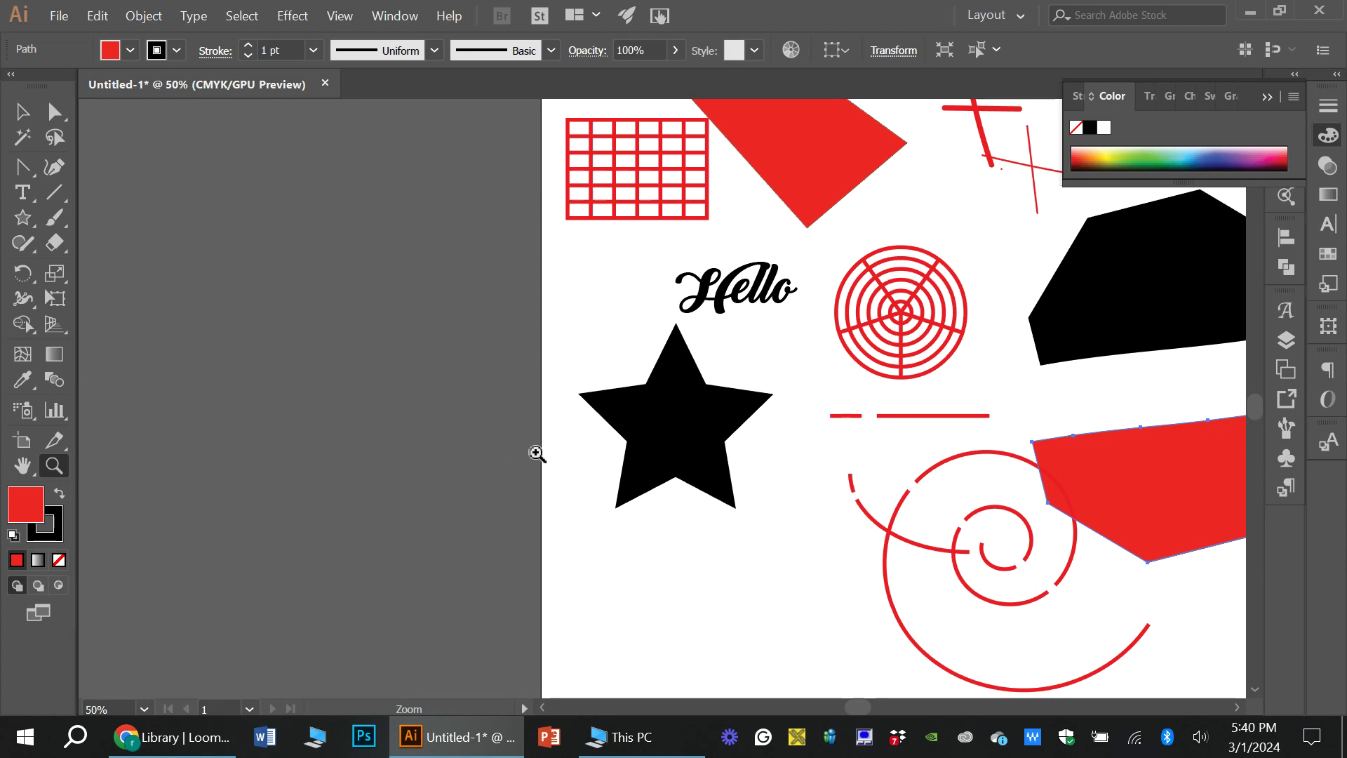
pyautogui.click(663, 502)
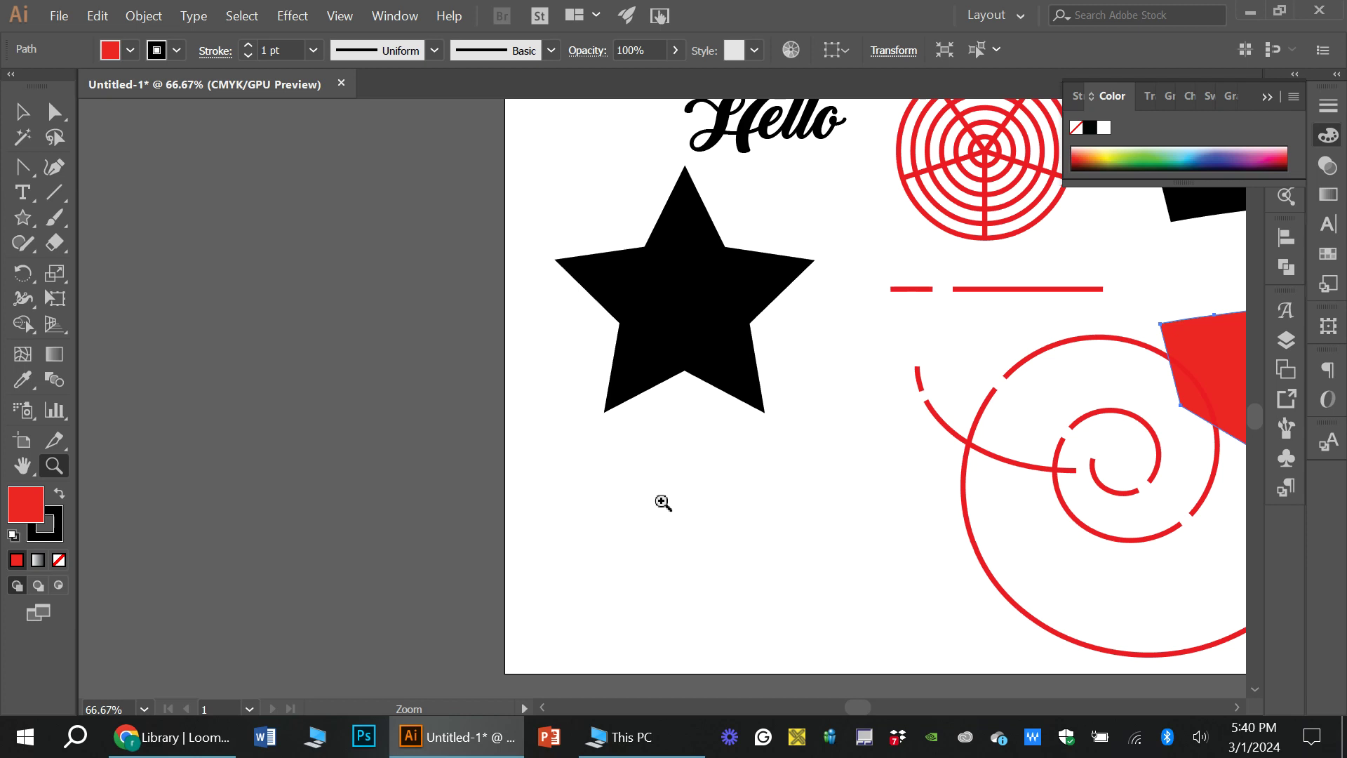
pyautogui.press('ctrl')
pyautogui.hotkey('ctrl', '+')
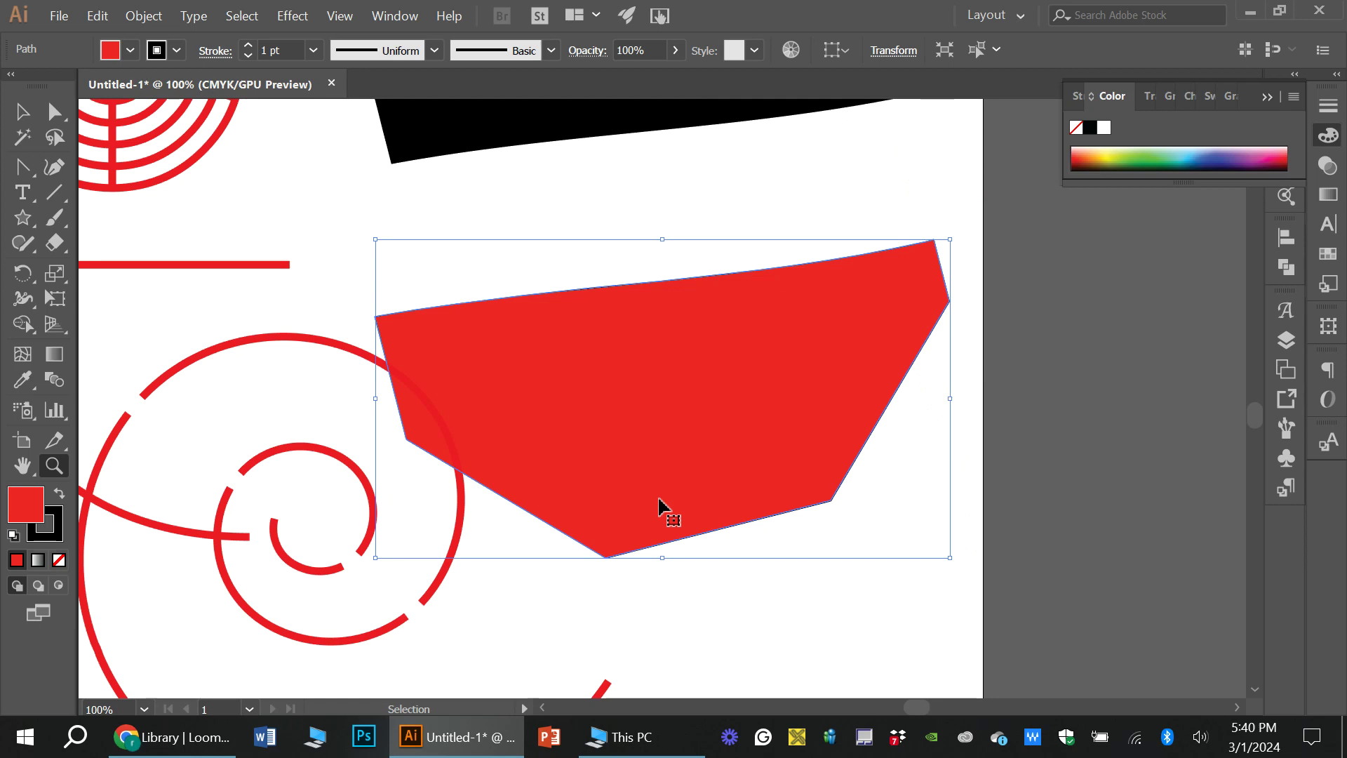
pyautogui.hotkey('ctrl', '-')
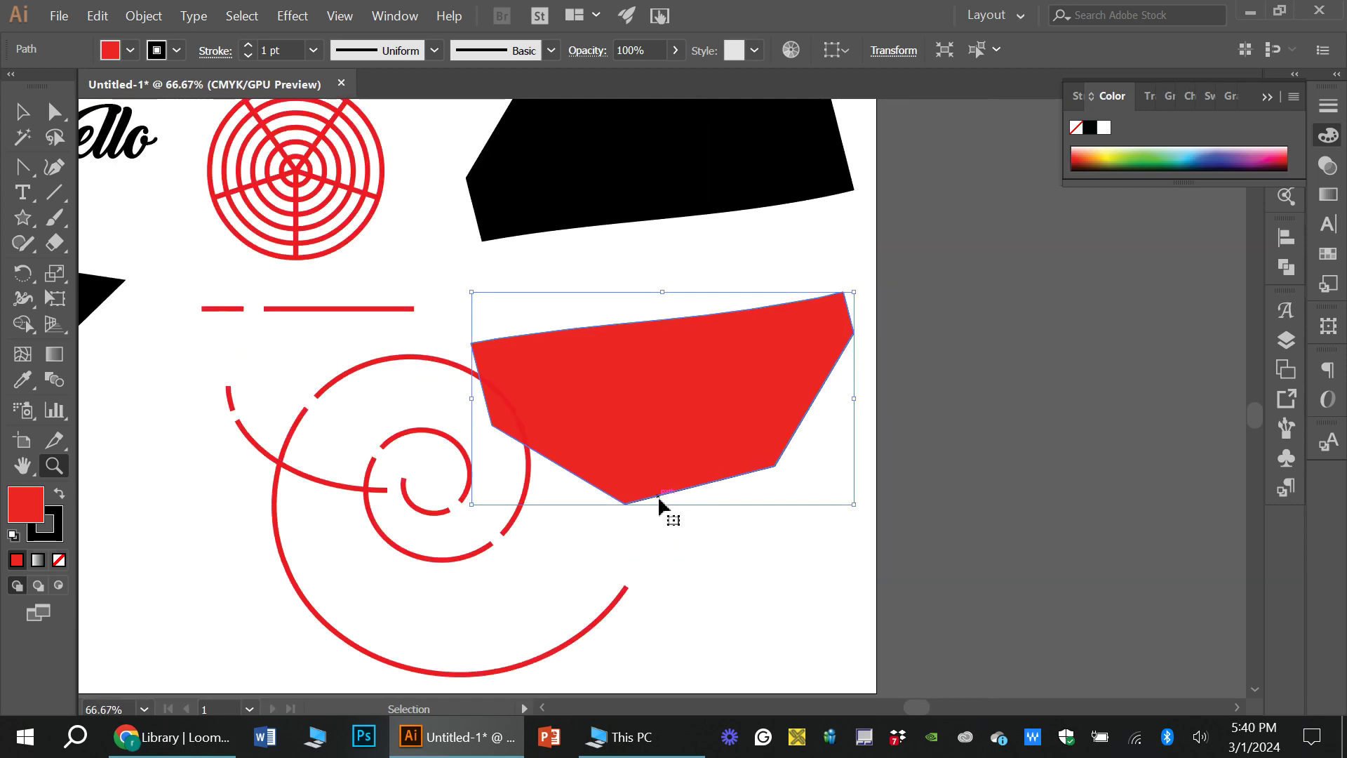
pyautogui.hotkey('ctrl', '-')
pyautogui.hotkey('ctrl', '-')
pyautogui.hotkey('ctrl', '-')
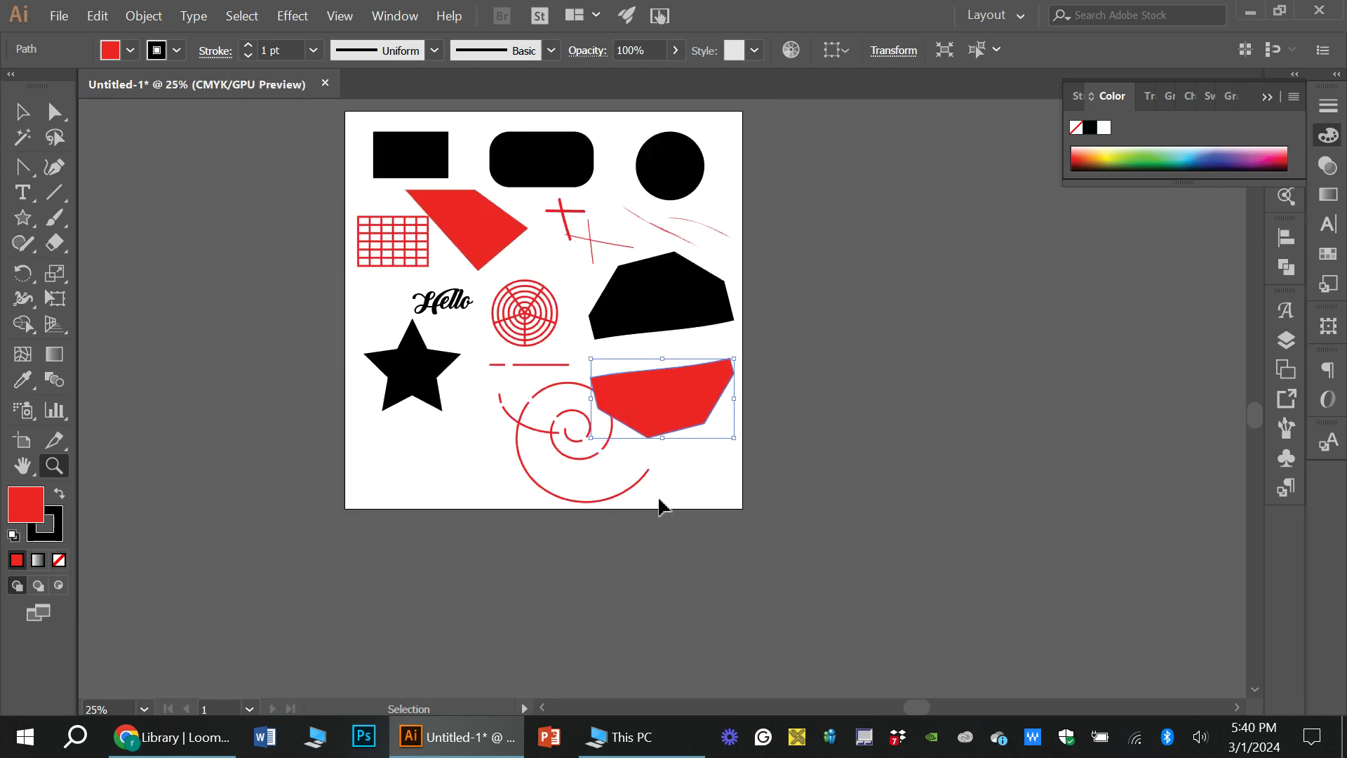
pyautogui.hotkey('ctrl', '+')
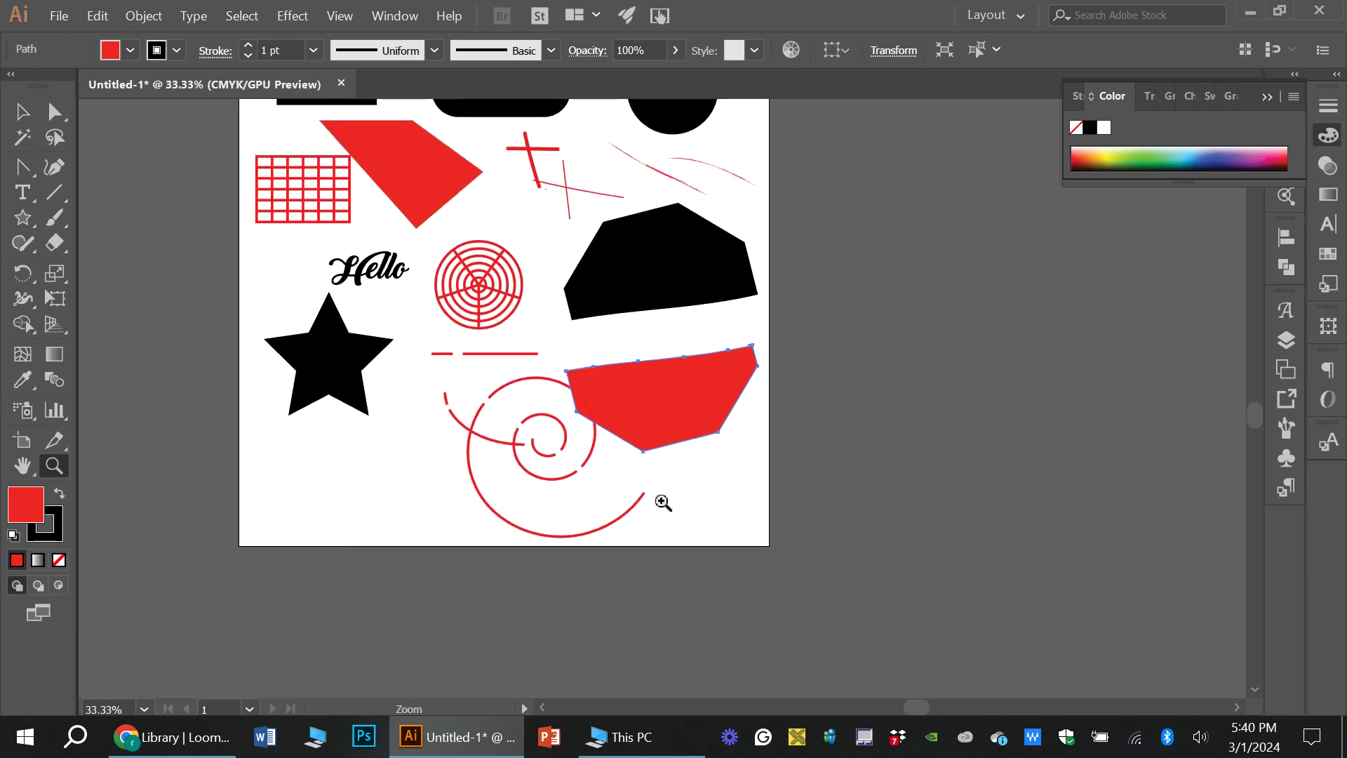
# - Select the red lower piece of the octagon with the Selection tool
pyautogui.click(56, 465)
pyautogui.click(23, 112)
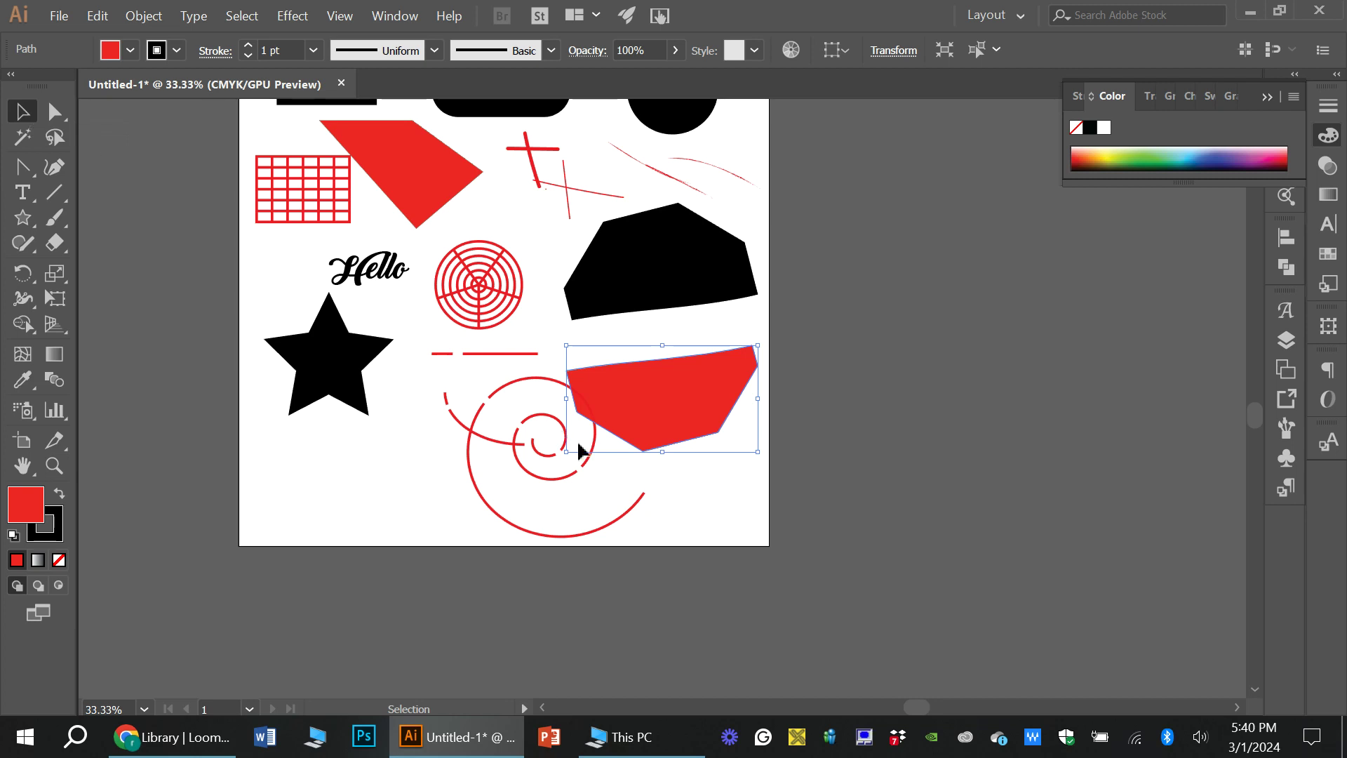
pyautogui.click(738, 511)
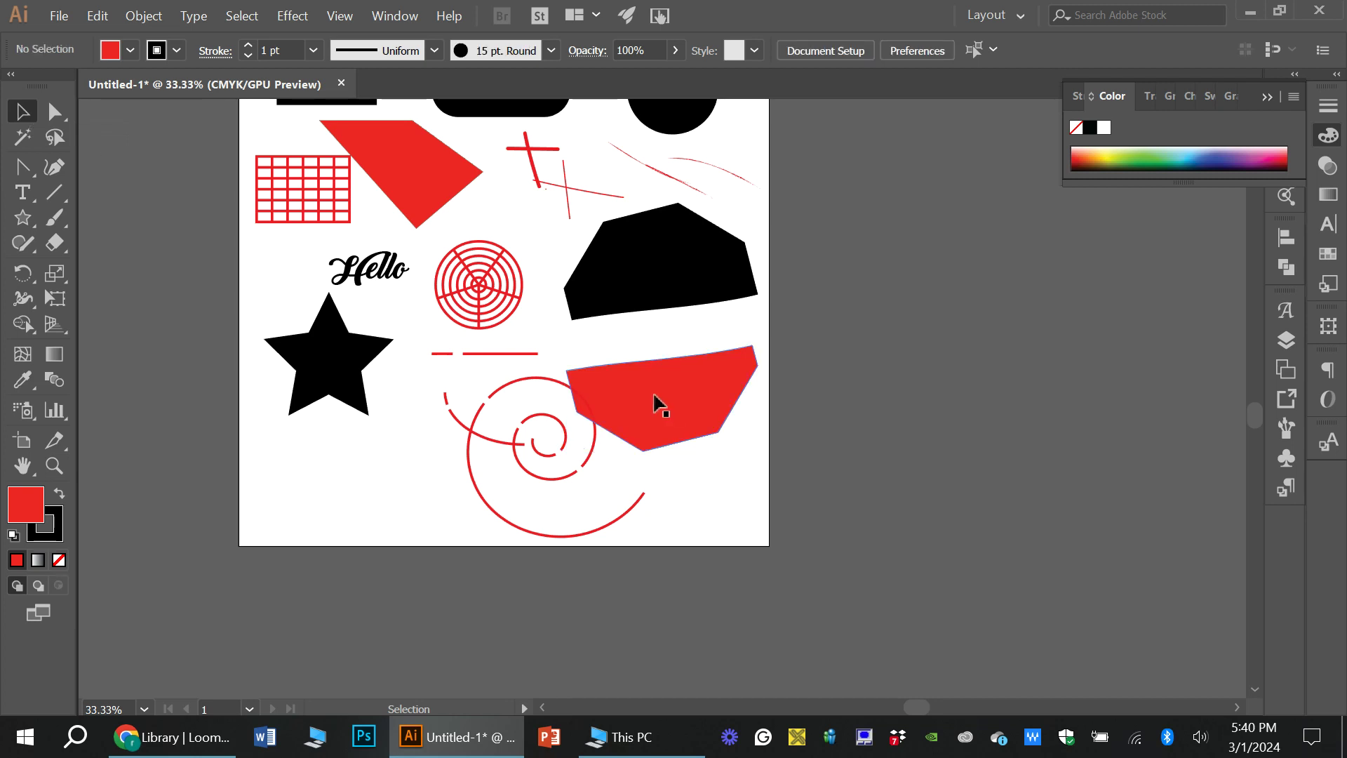
pyautogui.scroll(2, 361, 496)
pyautogui.scroll(3, 360, 496)
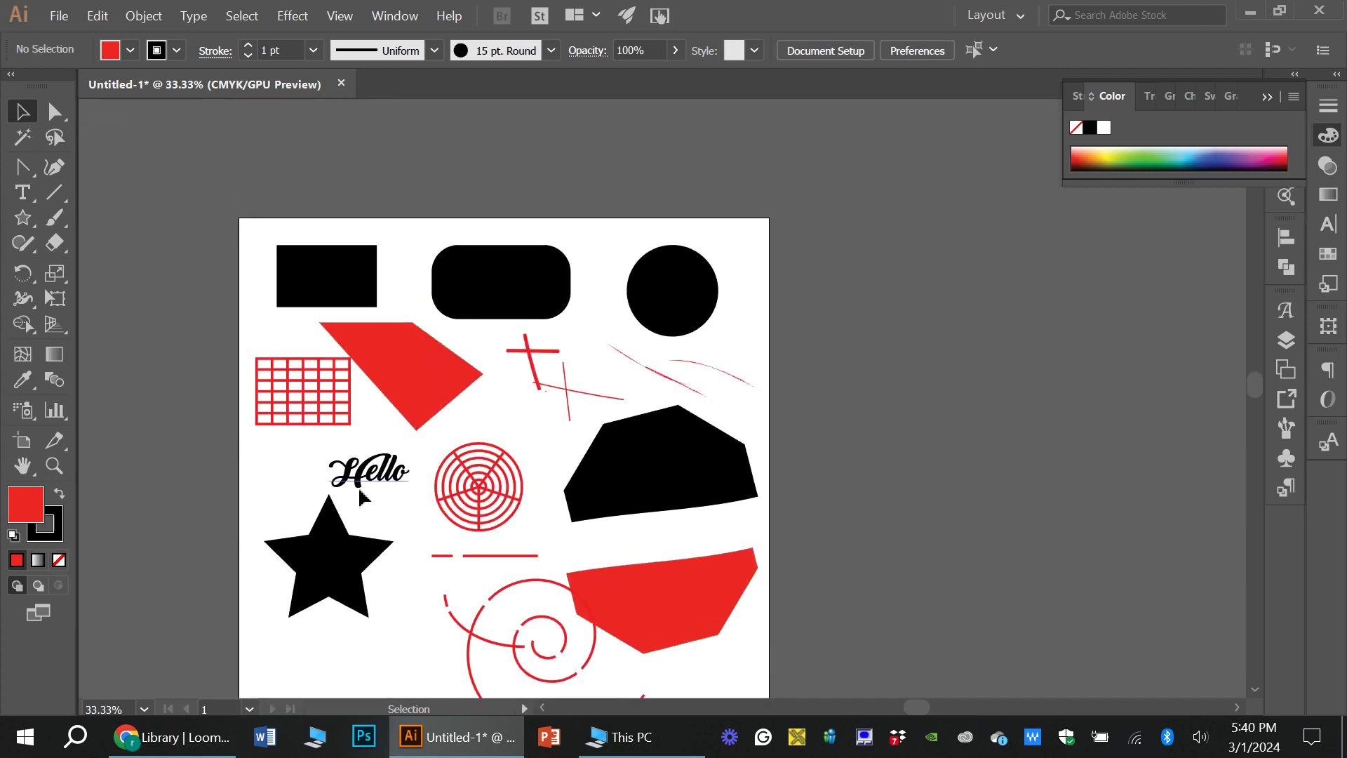
pyautogui.scroll(-2, 360, 496)
pyautogui.click(666, 547)
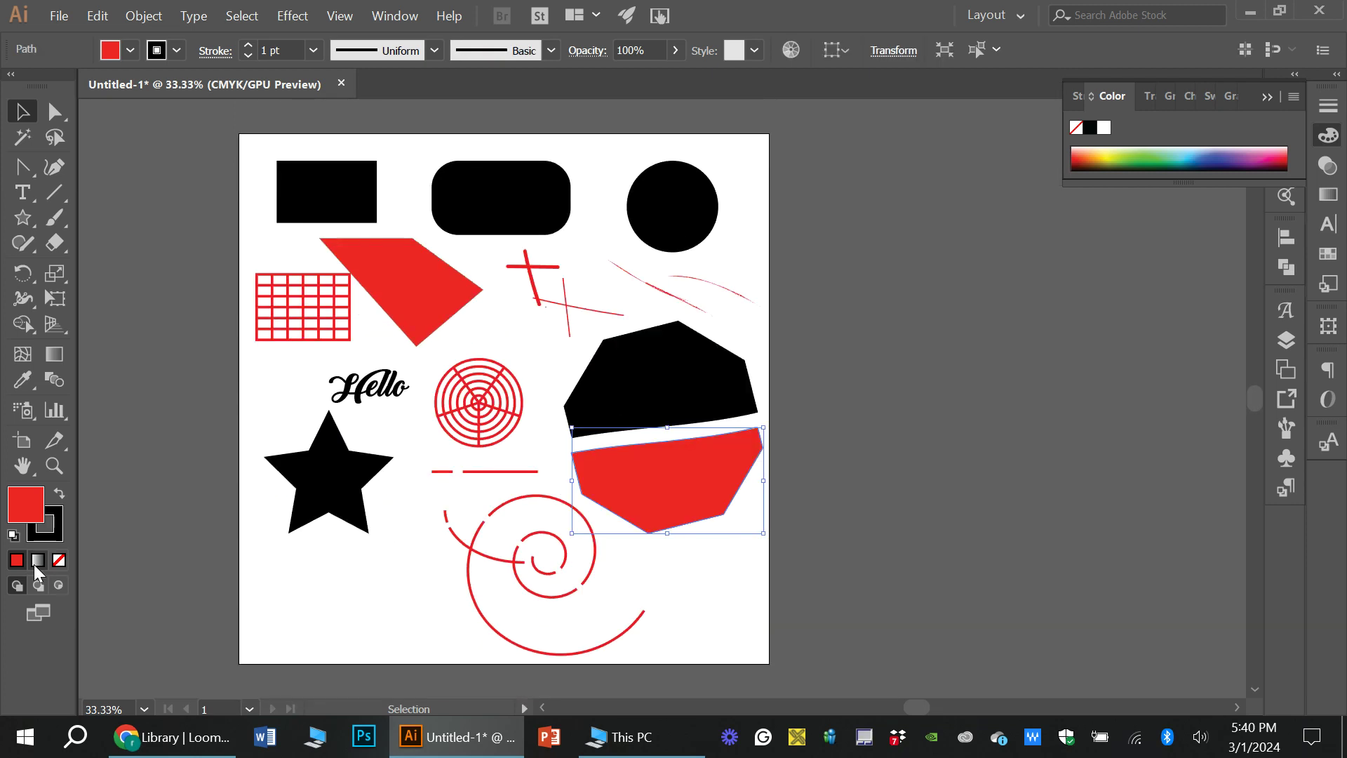
# - Give the red piece a gradient fill and set its end stop to RGB cyan
pyautogui.click(35, 562)
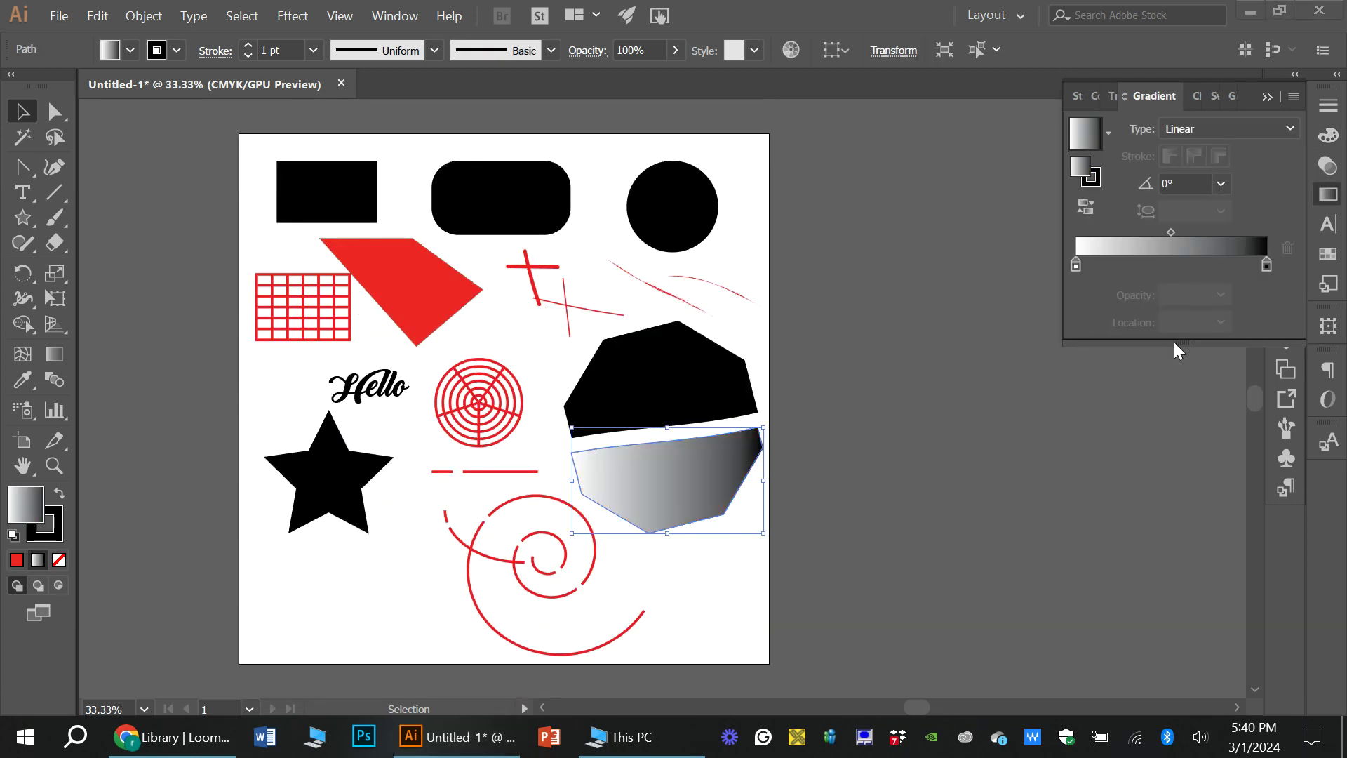
pyautogui.click(1265, 265)
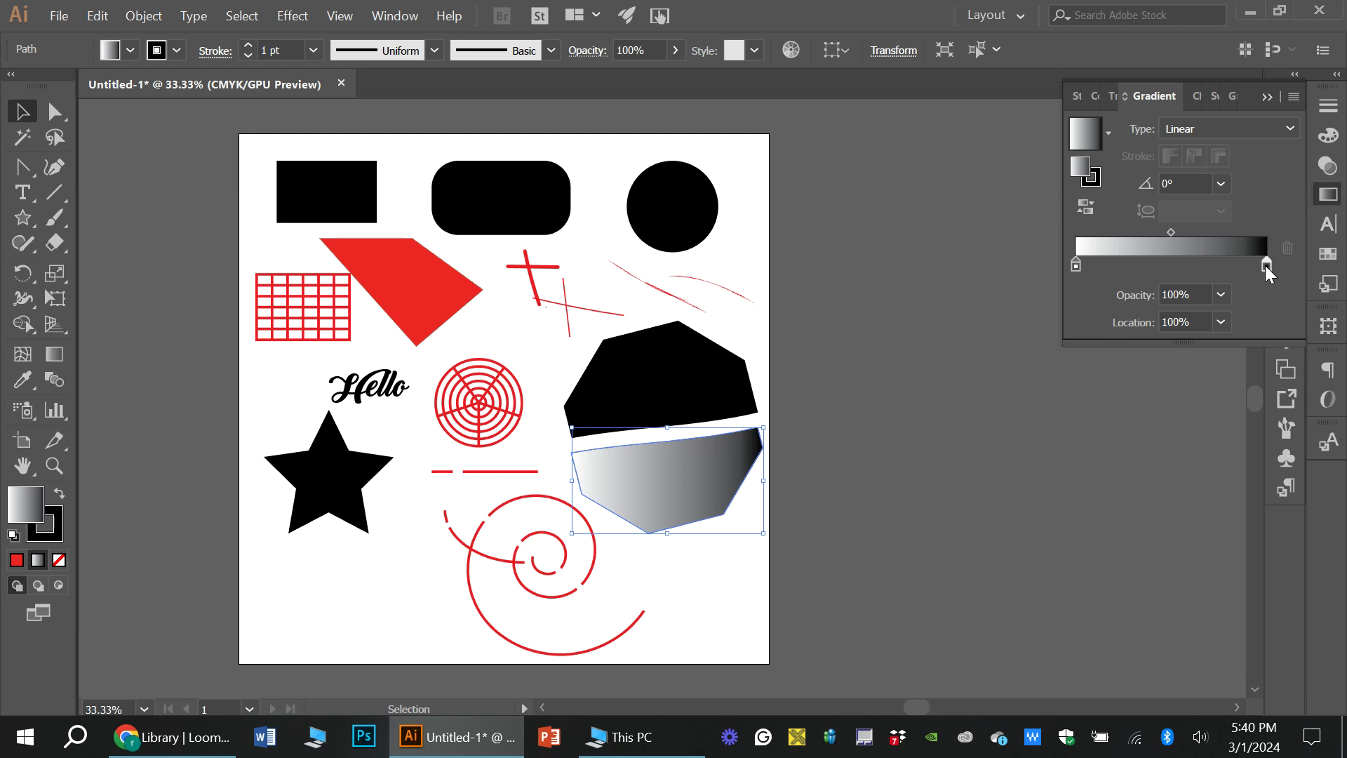
pyautogui.doubleClick(1265, 263)
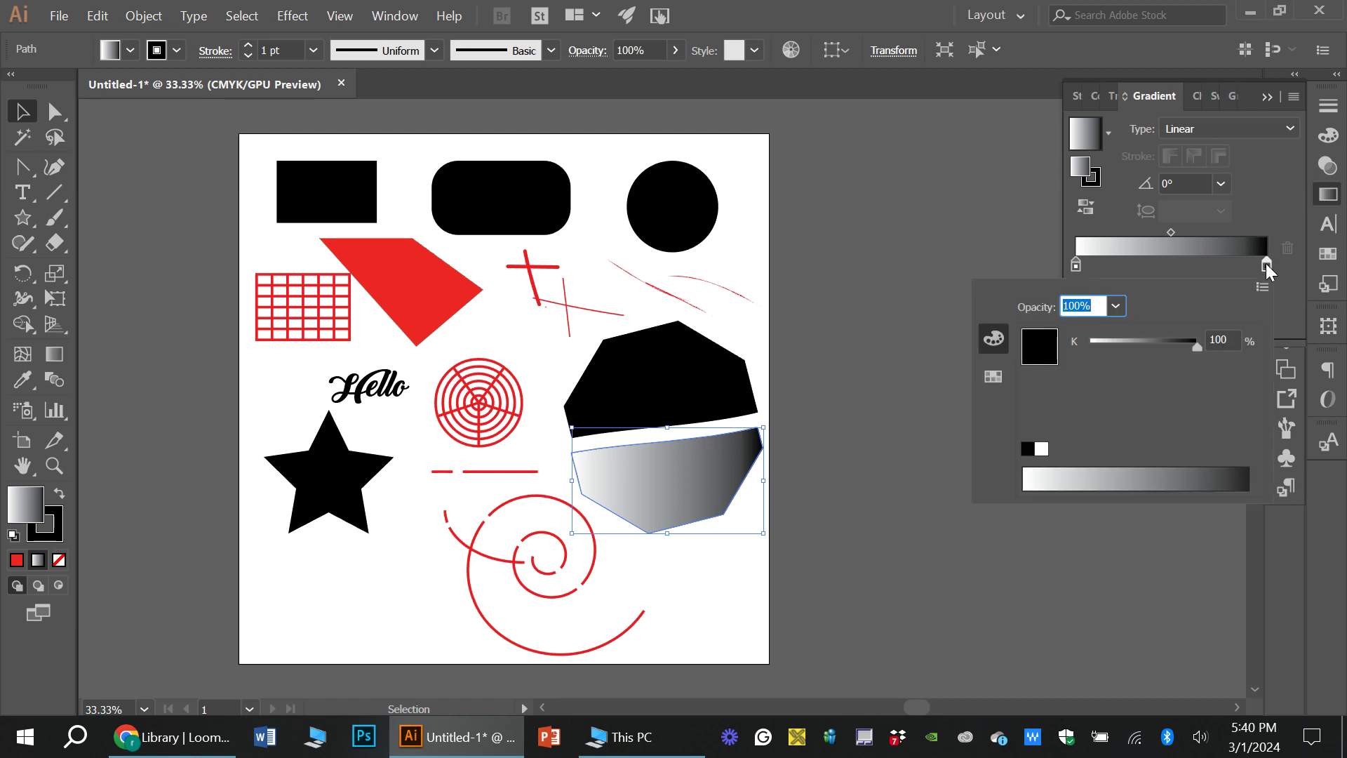
pyautogui.click(1261, 287)
pyautogui.click(1236, 317)
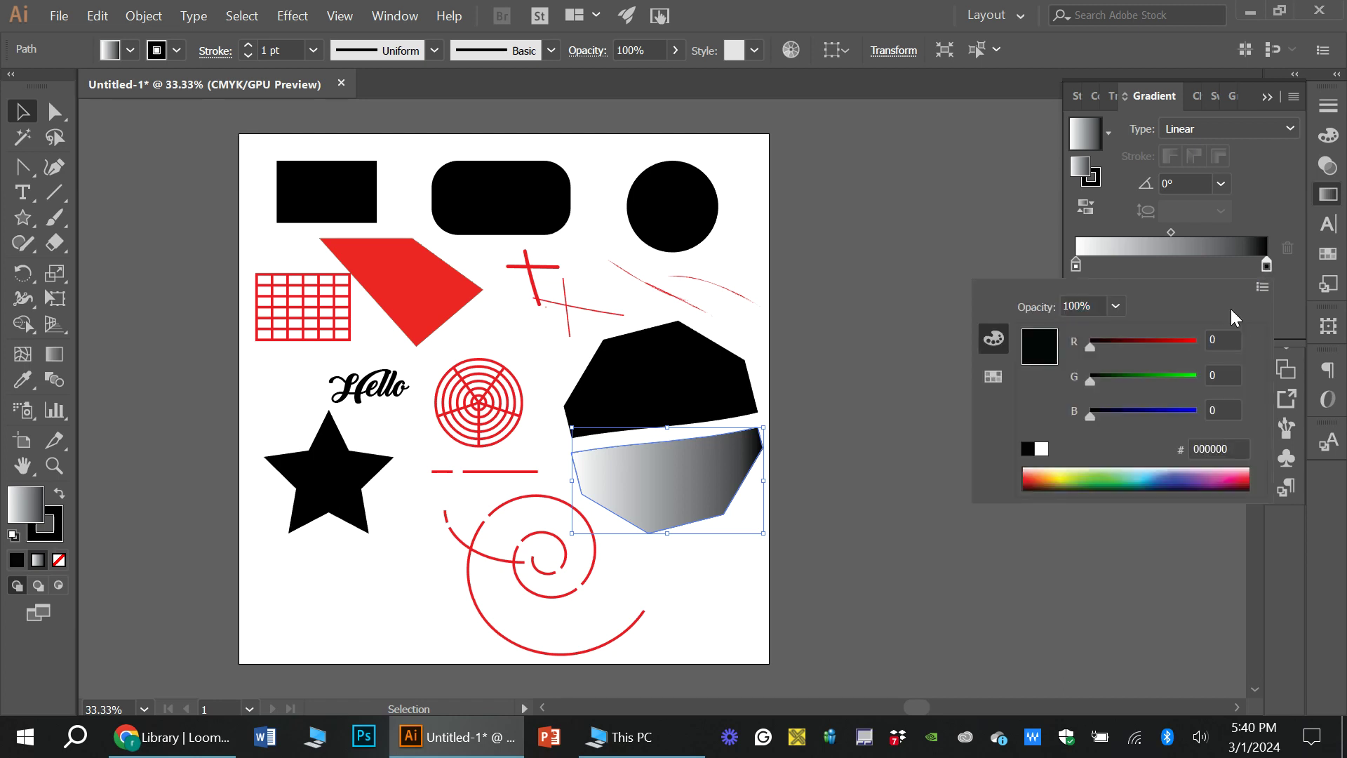
pyautogui.click(1261, 289)
pyautogui.click(1214, 359)
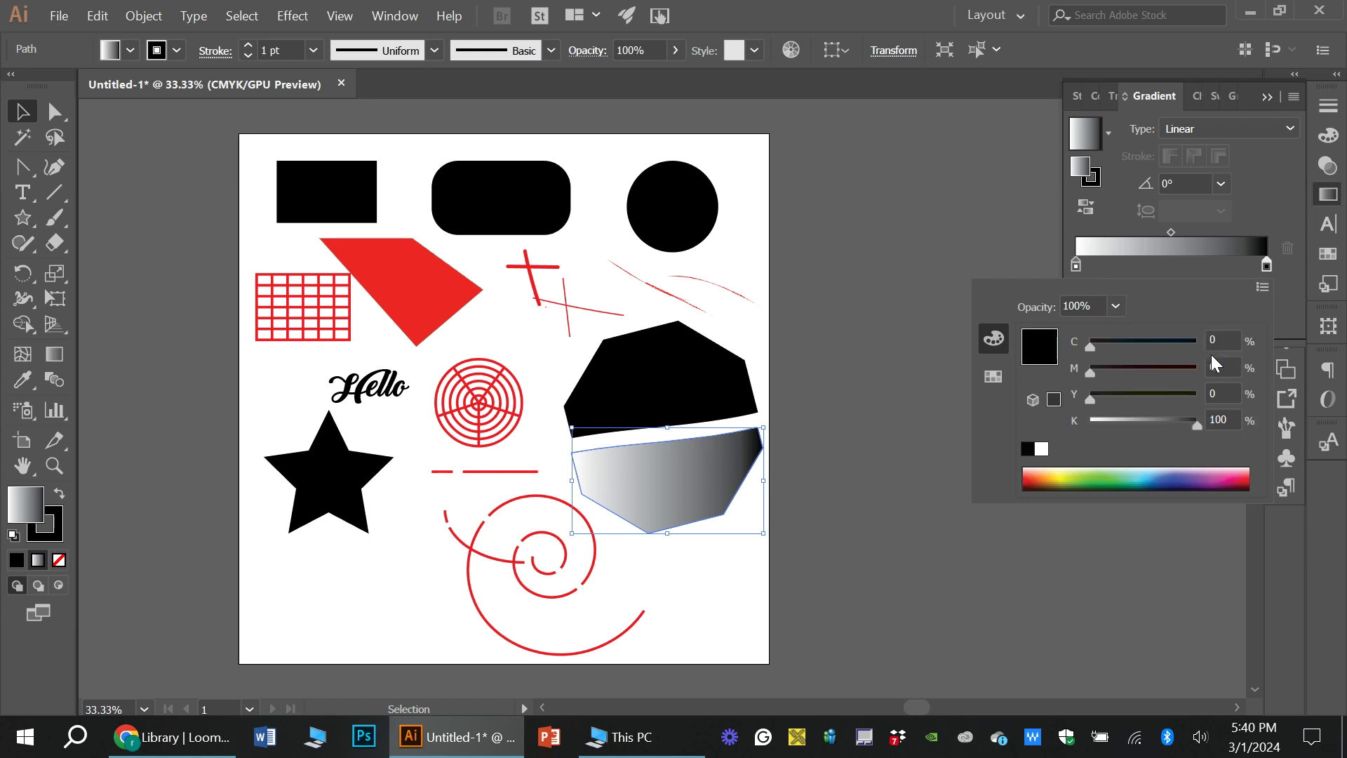
pyautogui.click(1261, 288)
pyautogui.click(1229, 313)
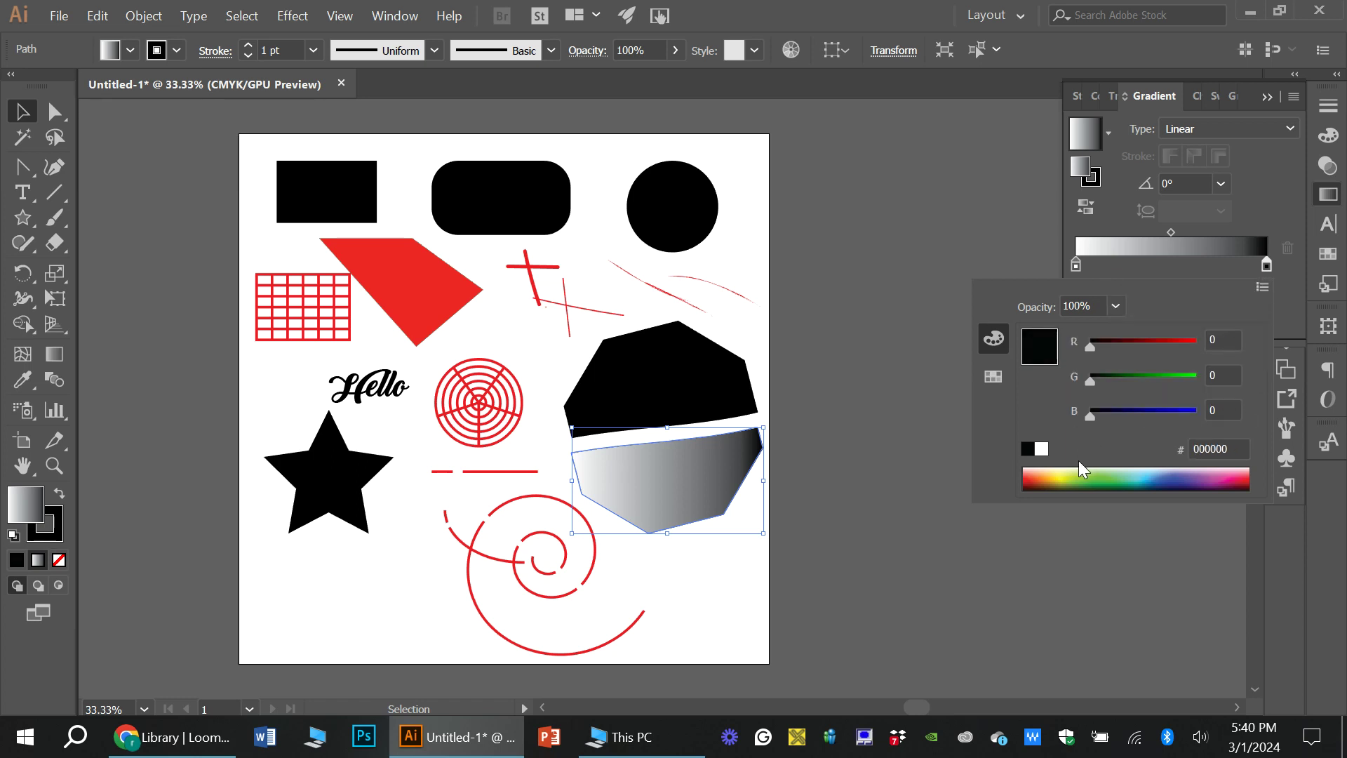
pyautogui.click(1073, 469)
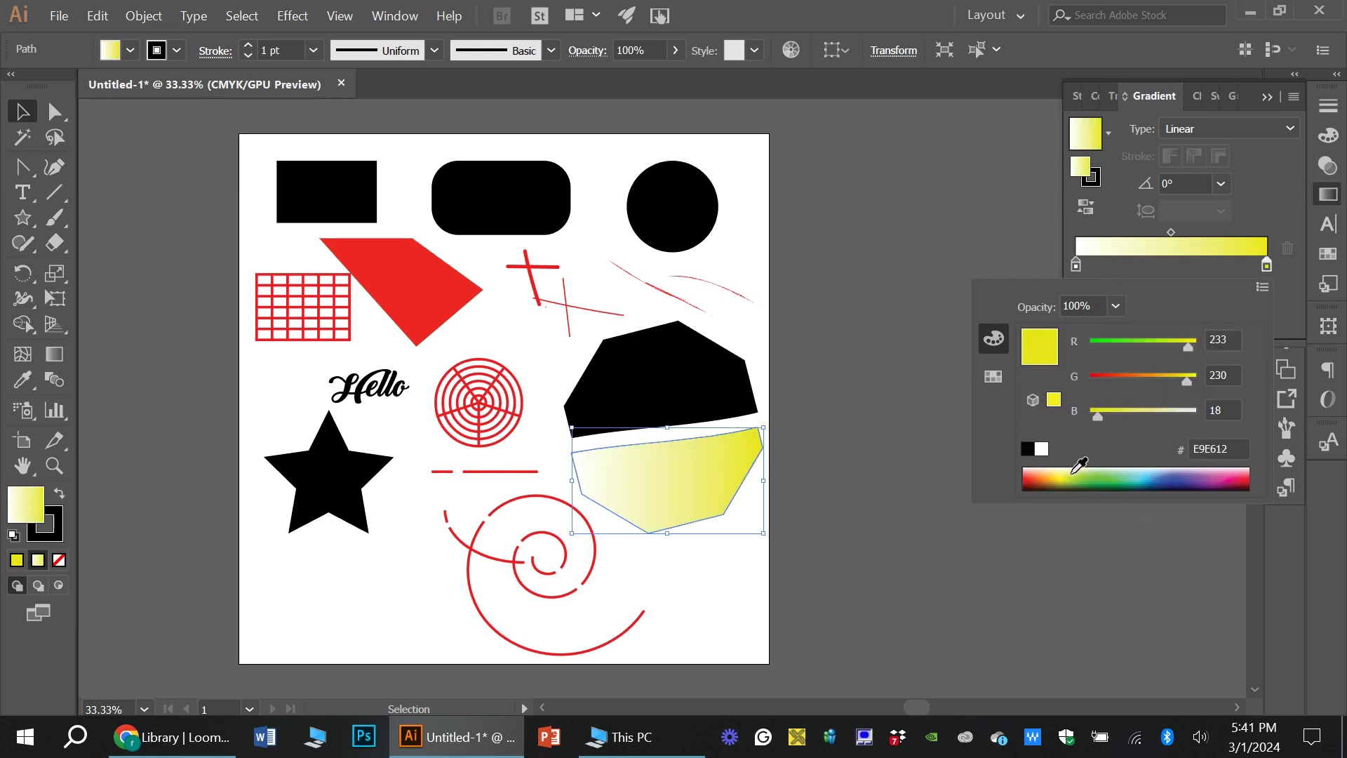
pyautogui.click(1118, 472)
pyautogui.click(1142, 471)
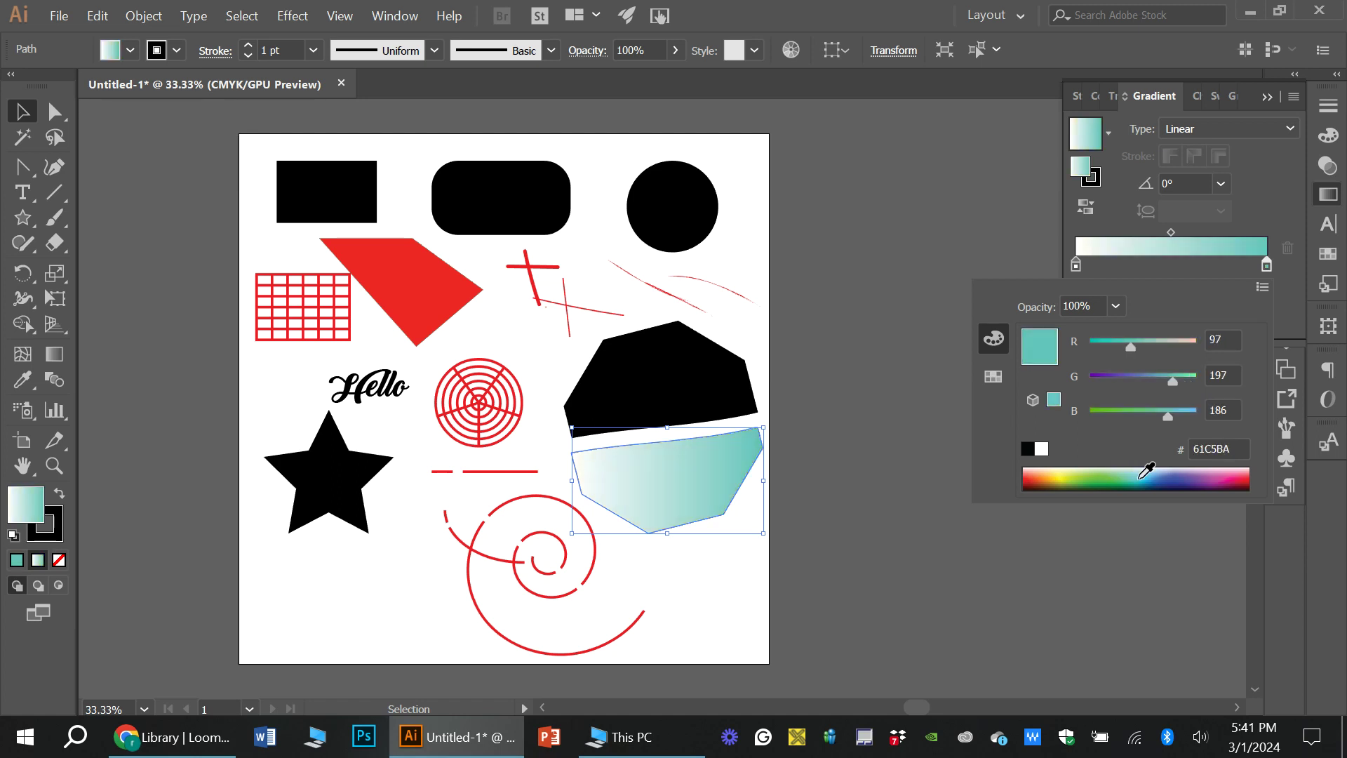
# - Set the gradient's start stop to an RGB violet purple (8E4C9E)
pyautogui.click(1076, 267)
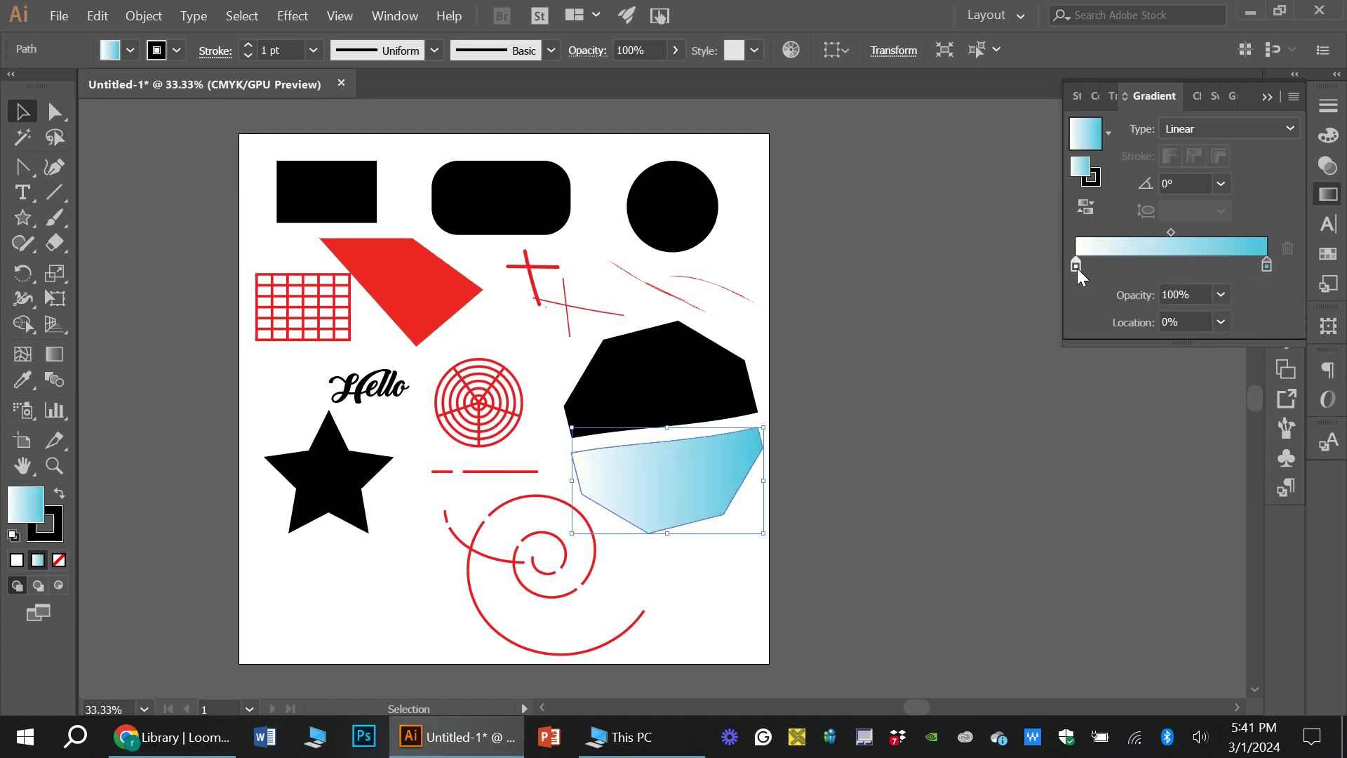
pyautogui.doubleClick(1076, 265)
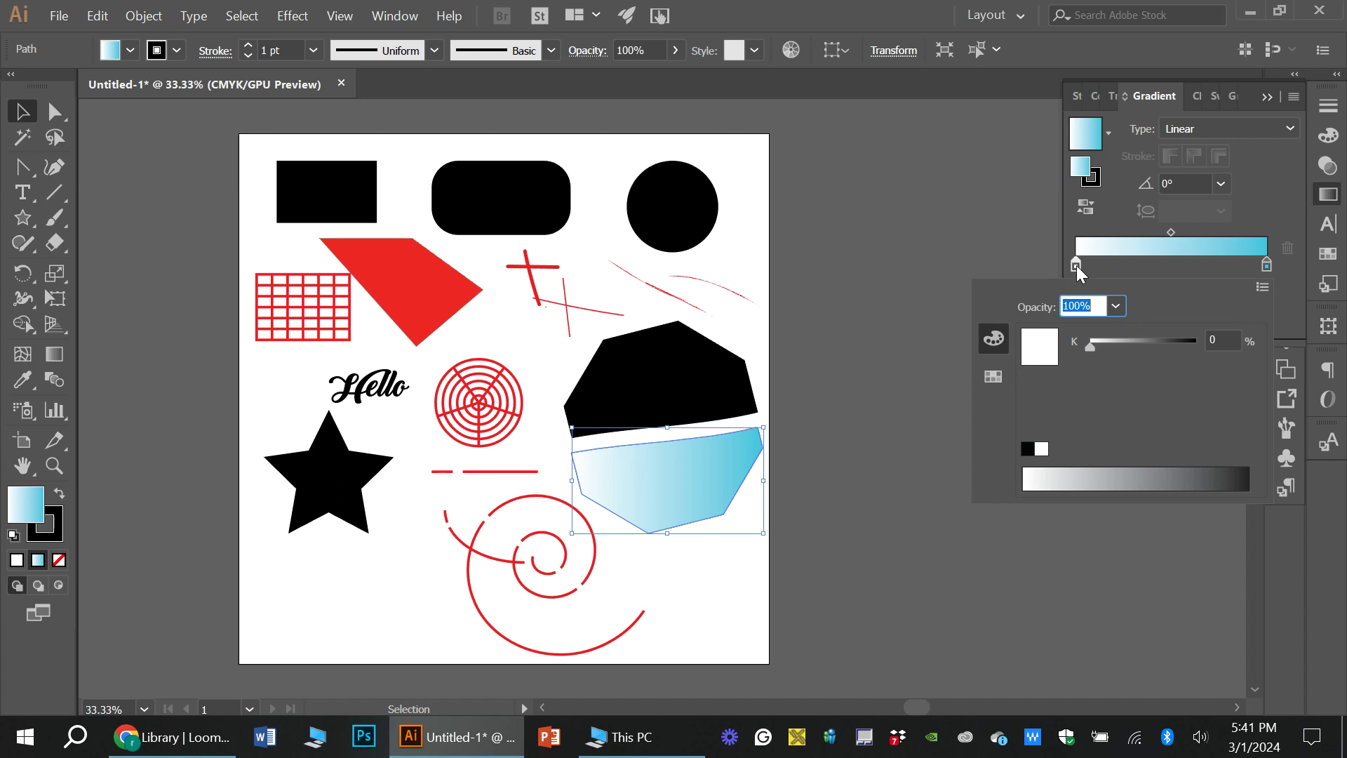
pyautogui.click(1259, 287)
pyautogui.click(1210, 312)
pyautogui.moveTo(1087, 470)
pyautogui.mouseDown()
pyautogui.moveTo(1069, 470)
pyautogui.moveTo(1233, 479)
pyautogui.moveTo(1209, 470)
pyautogui.moveTo(1173, 312)
pyautogui.mouseUp()
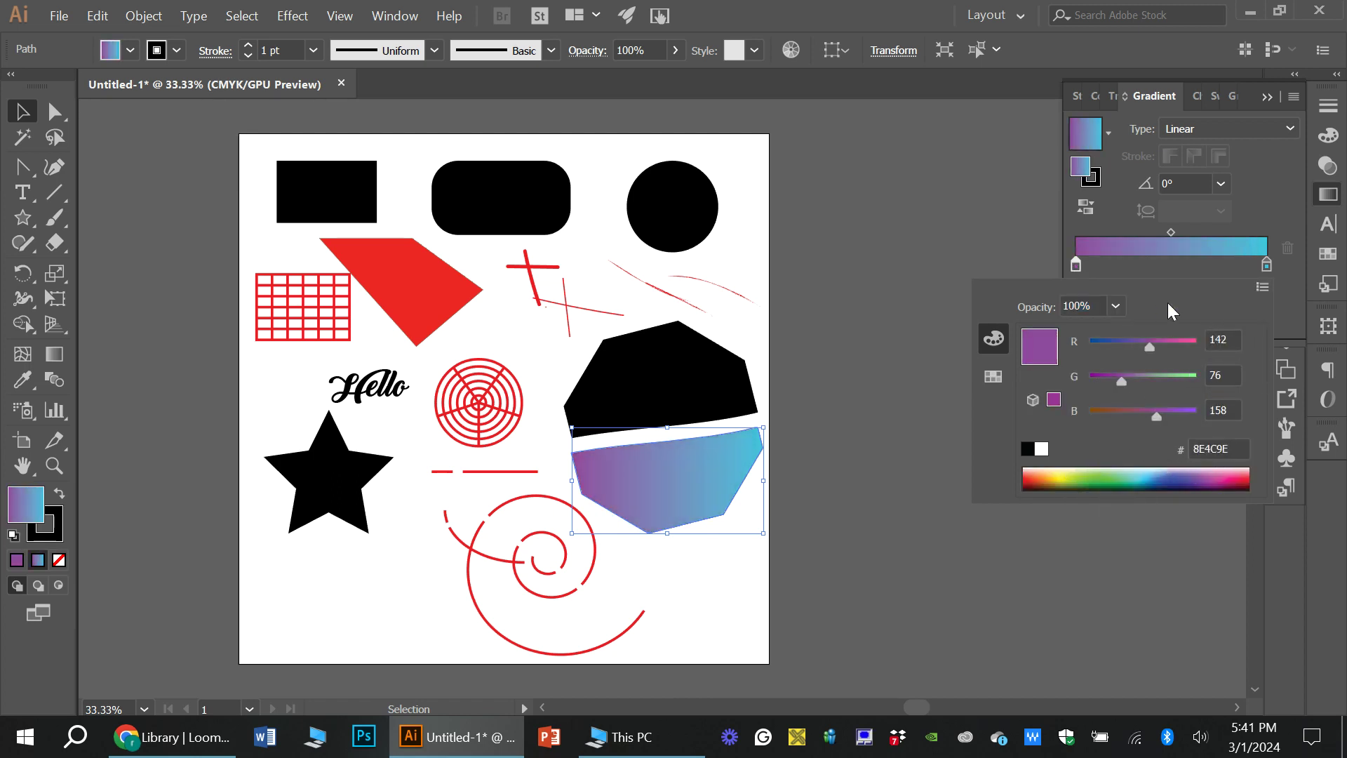
pyautogui.click(1041, 219)
pyautogui.click(674, 591)
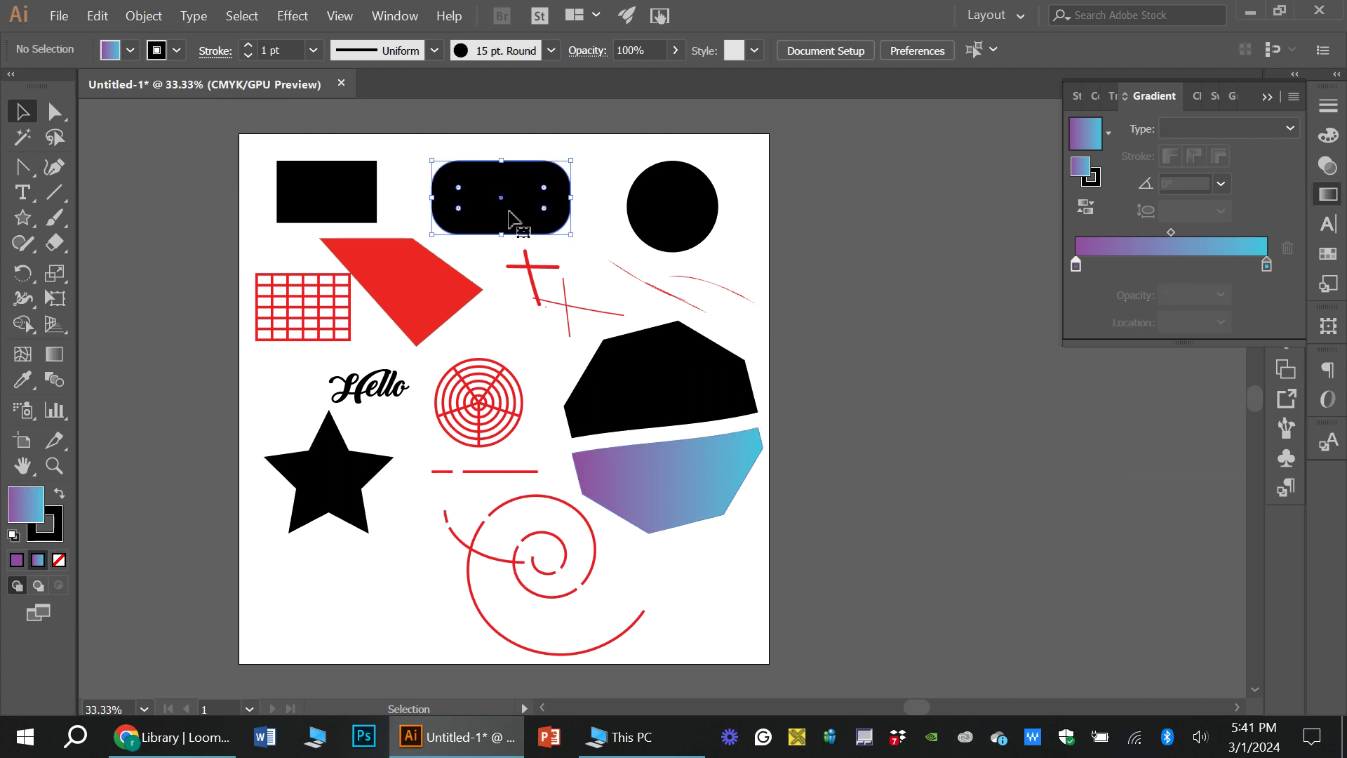
# - Copy the piece's purple-cyan gradient onto the black rounded rectangle with the Eyedropper
pyautogui.click(512, 216)
pyautogui.click(24, 379)
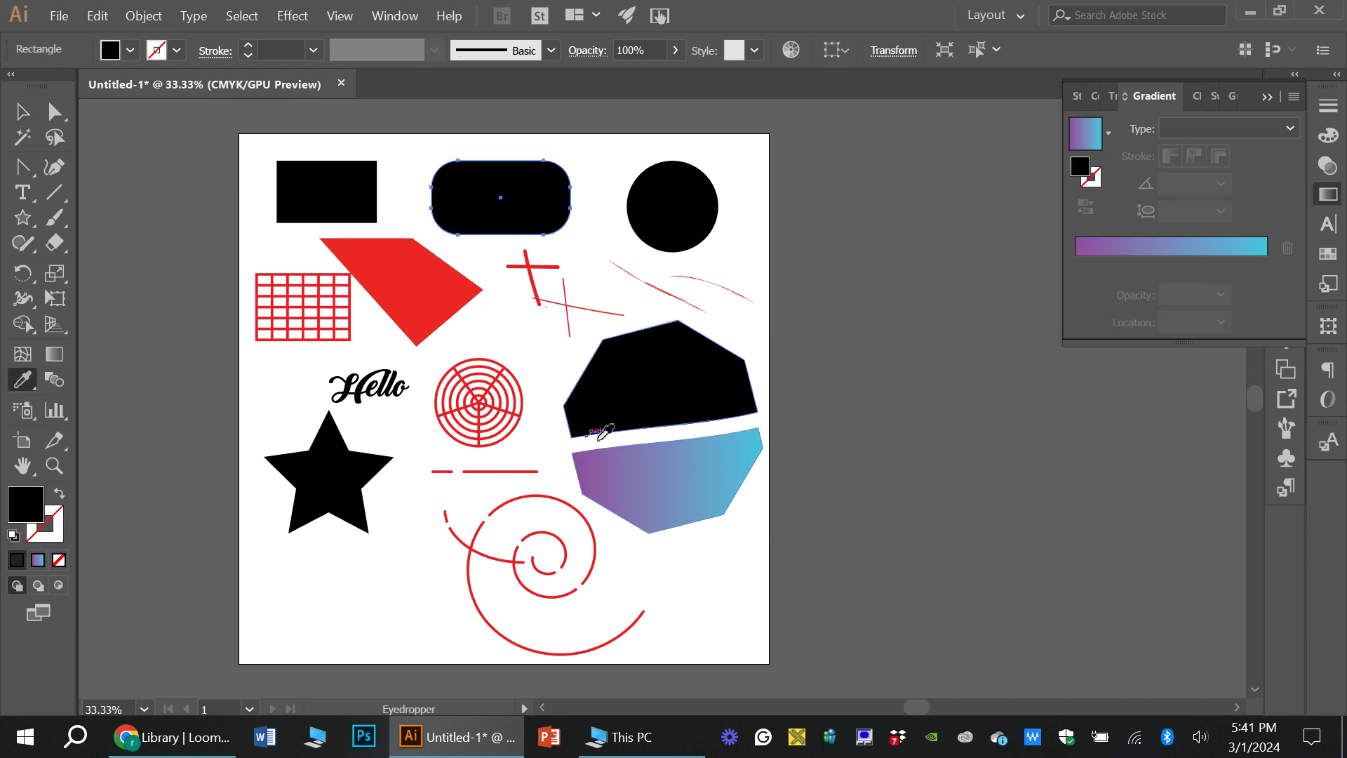
pyautogui.click(651, 472)
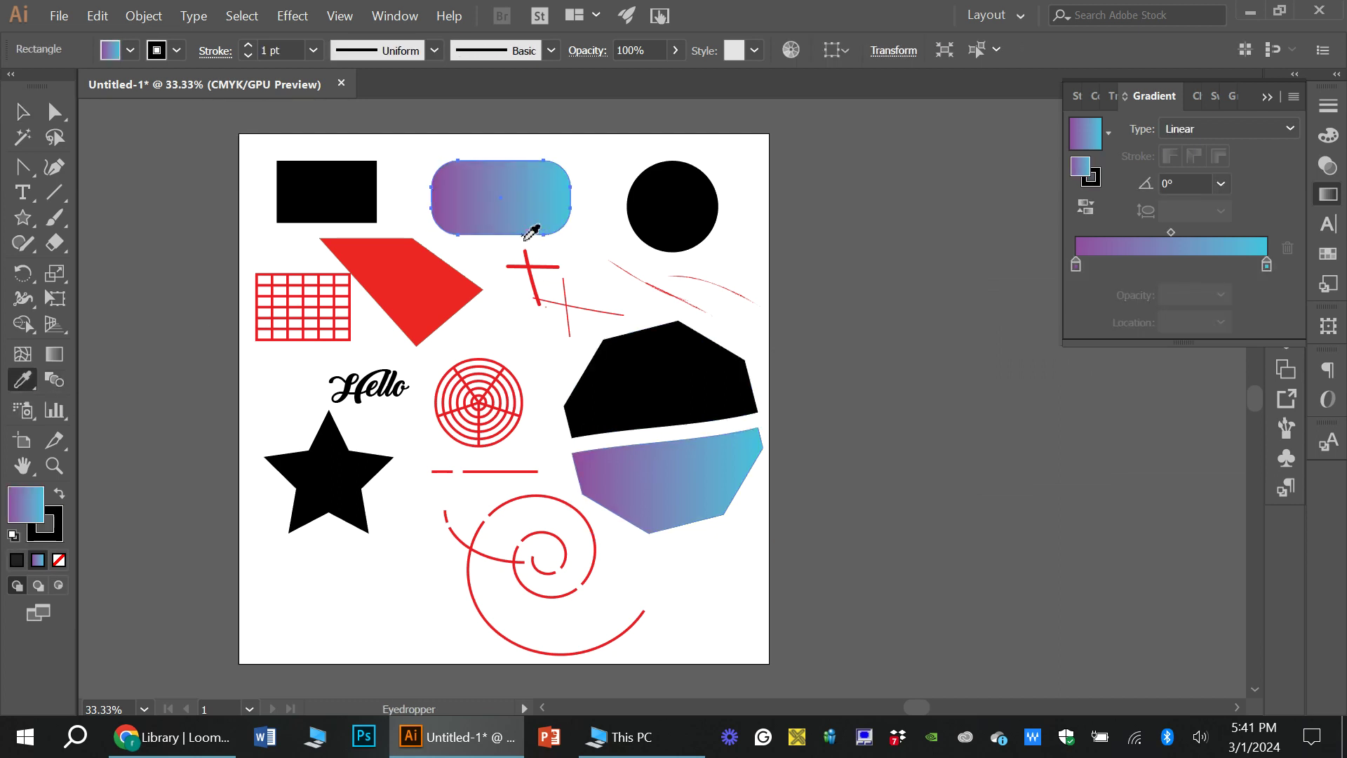
pyautogui.click(23, 111)
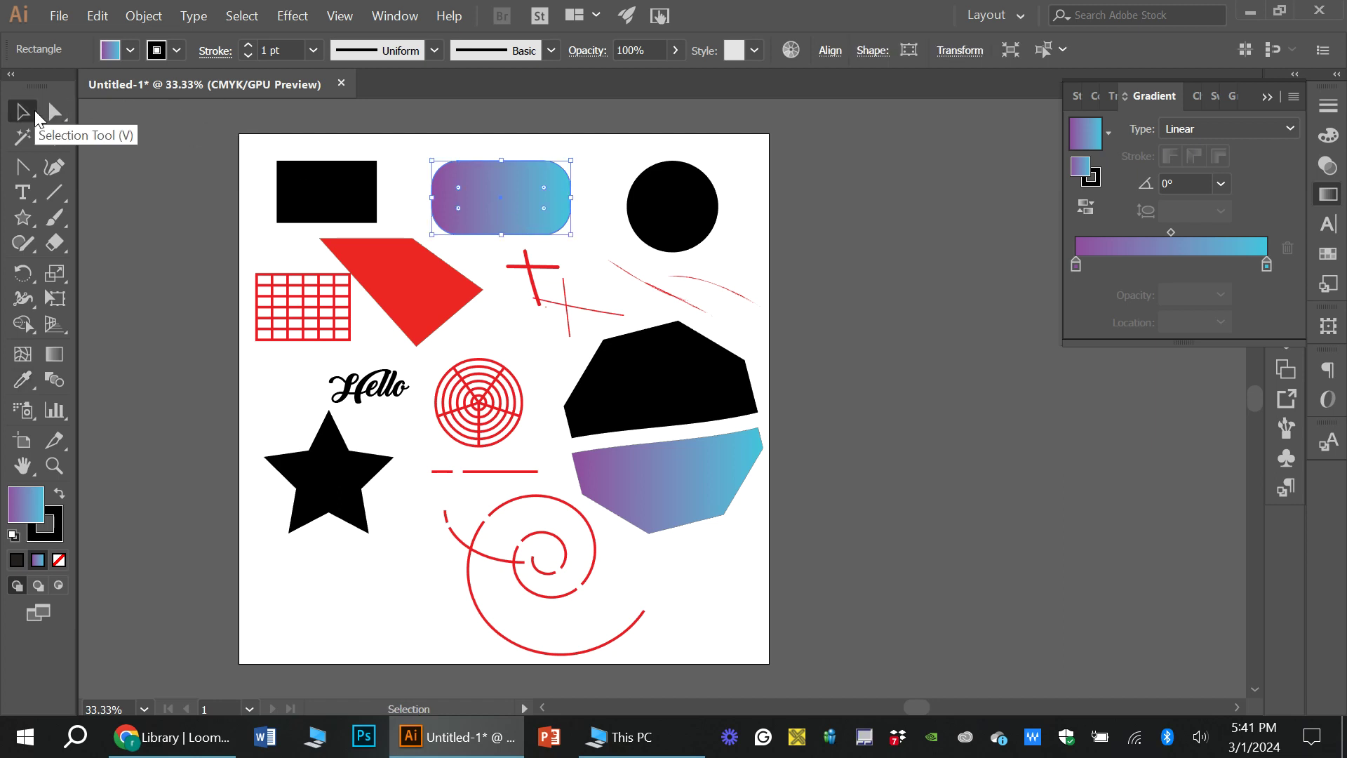
pyautogui.click(410, 598)
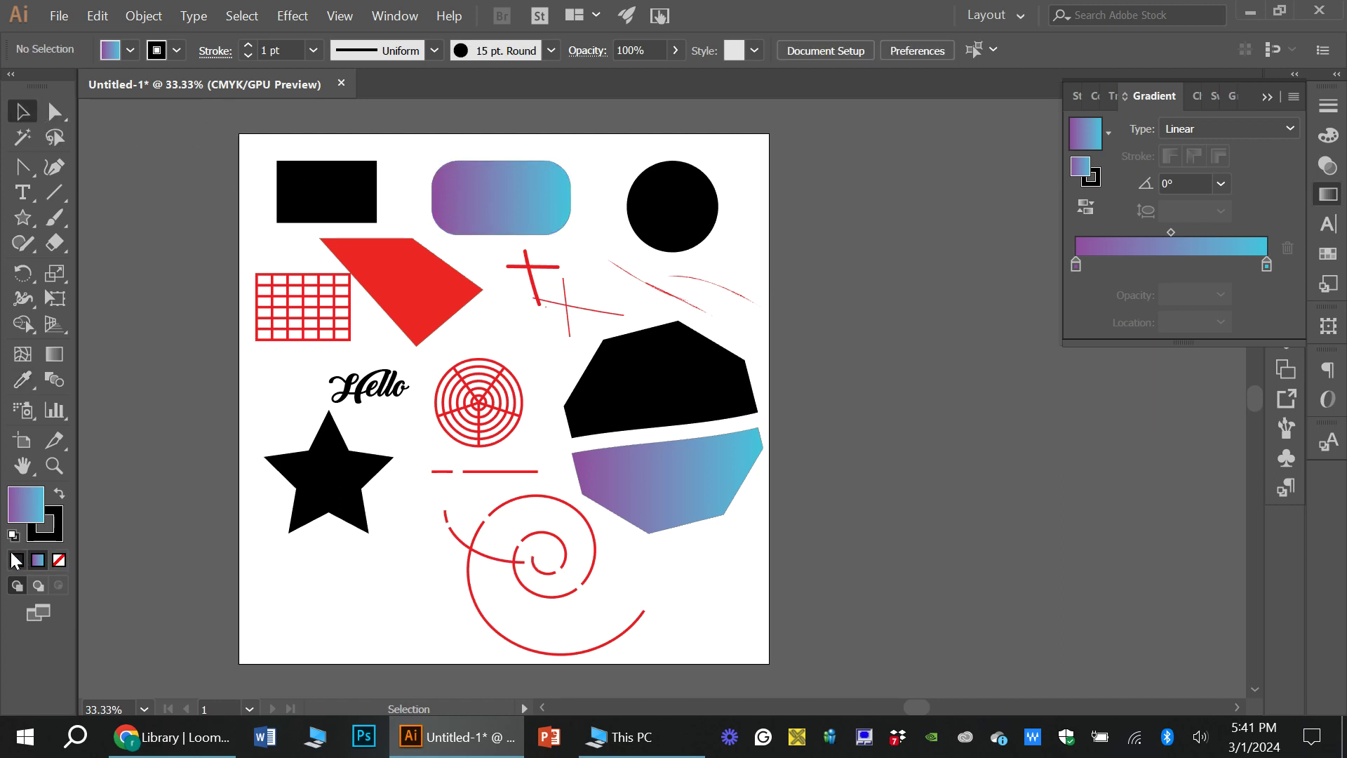
# - Adjust the rounded rectangle's fill and outline, ending with its stroke set to None
pyautogui.click(503, 201)
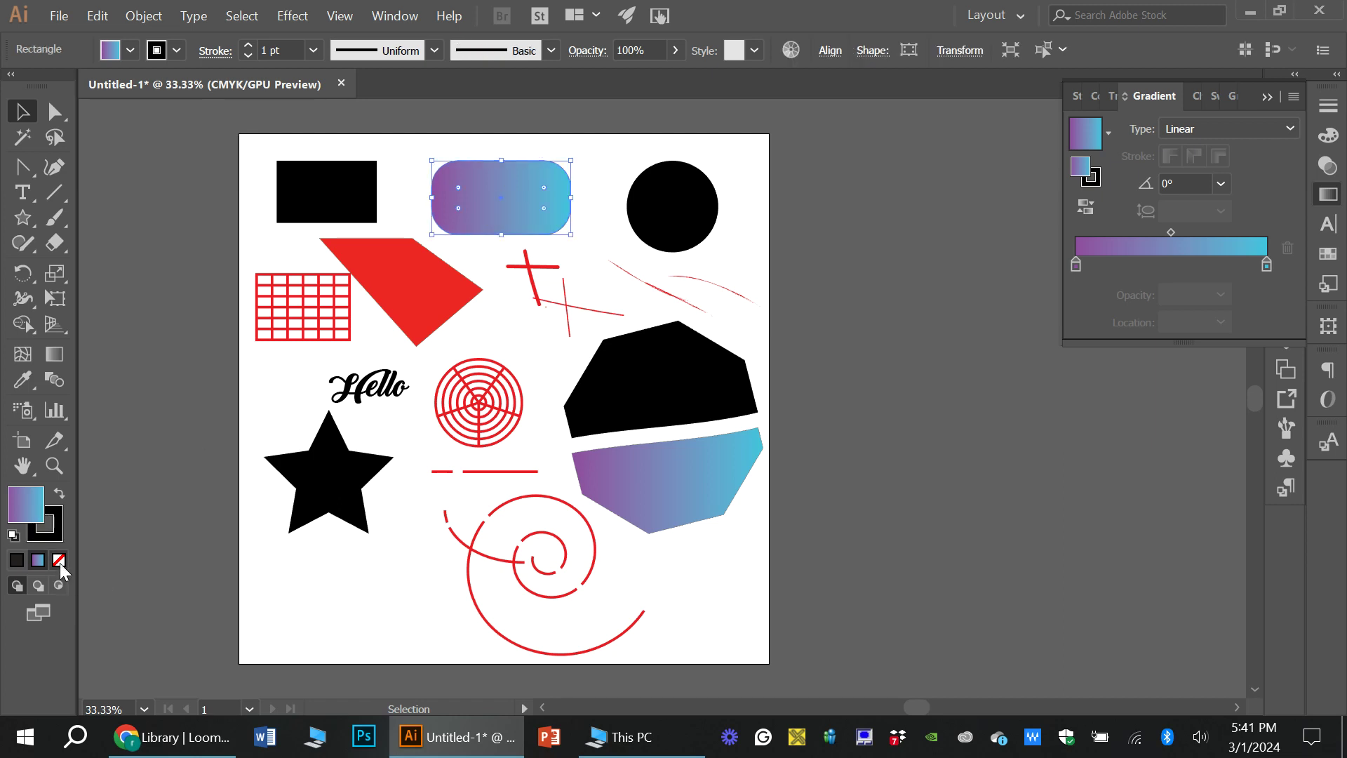
pyautogui.click(60, 560)
pyautogui.click(175, 503)
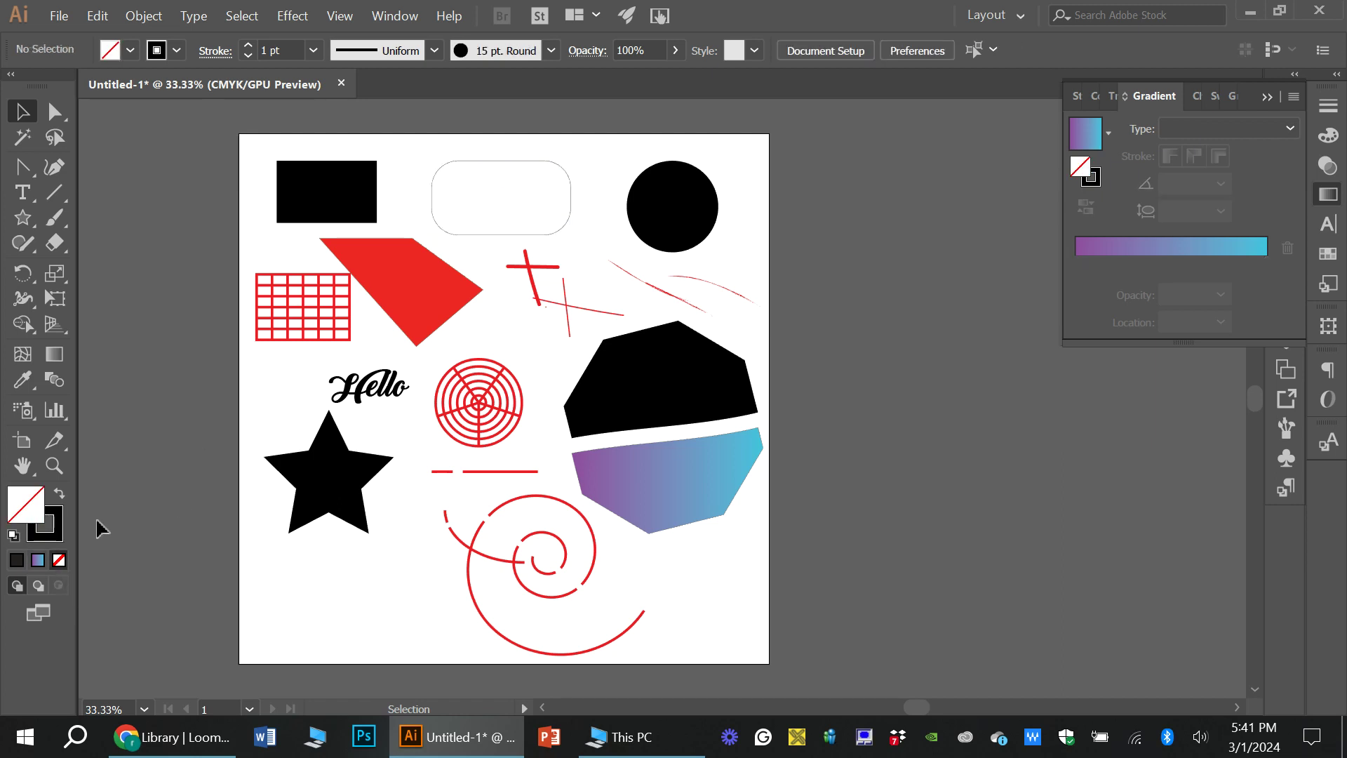
pyautogui.click(60, 531)
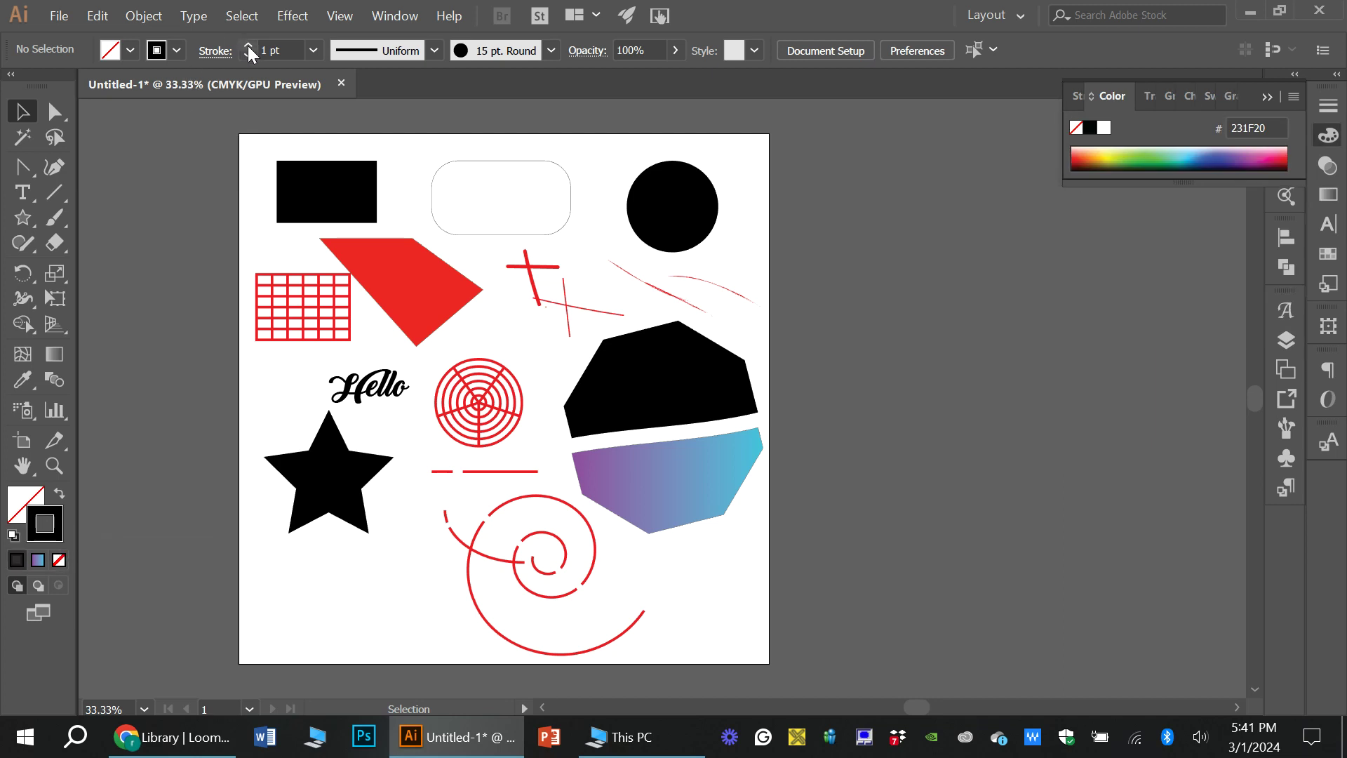
pyautogui.click(477, 167)
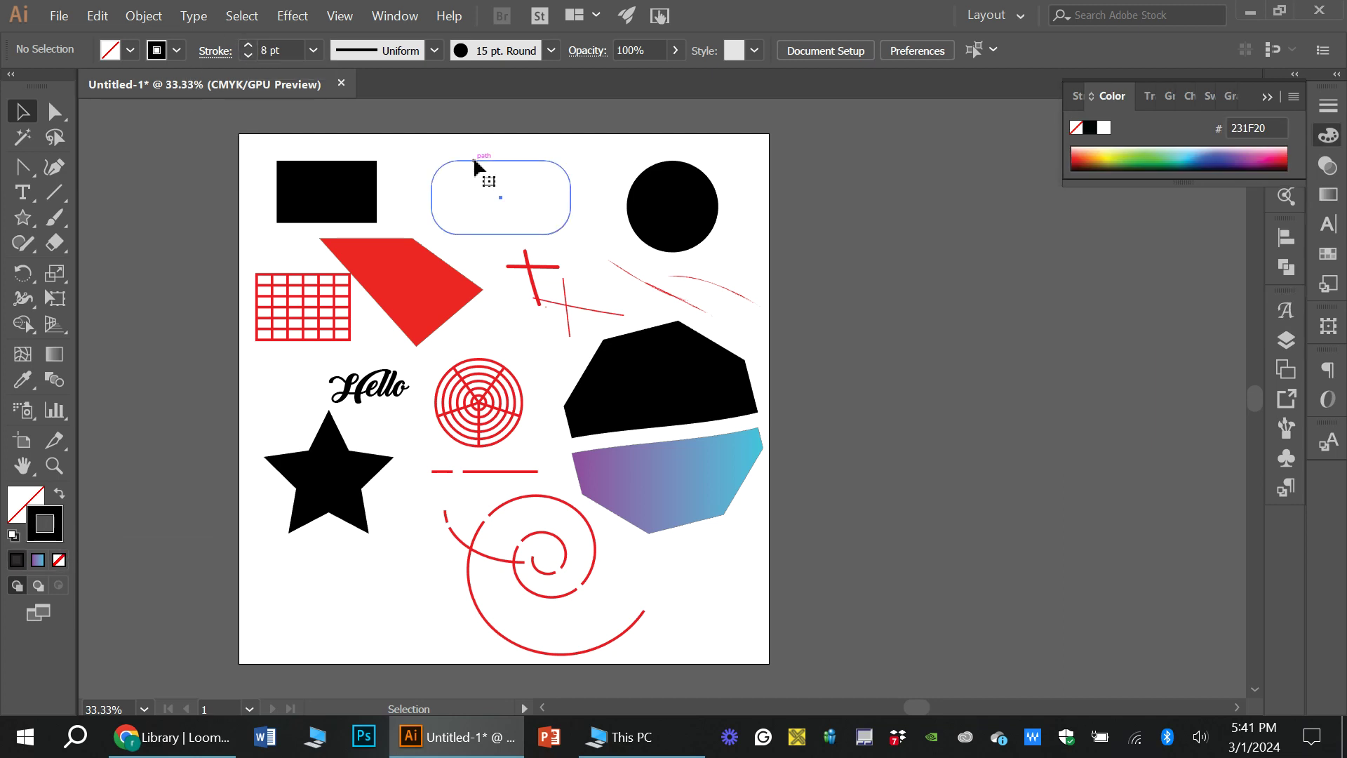
pyautogui.click(248, 45)
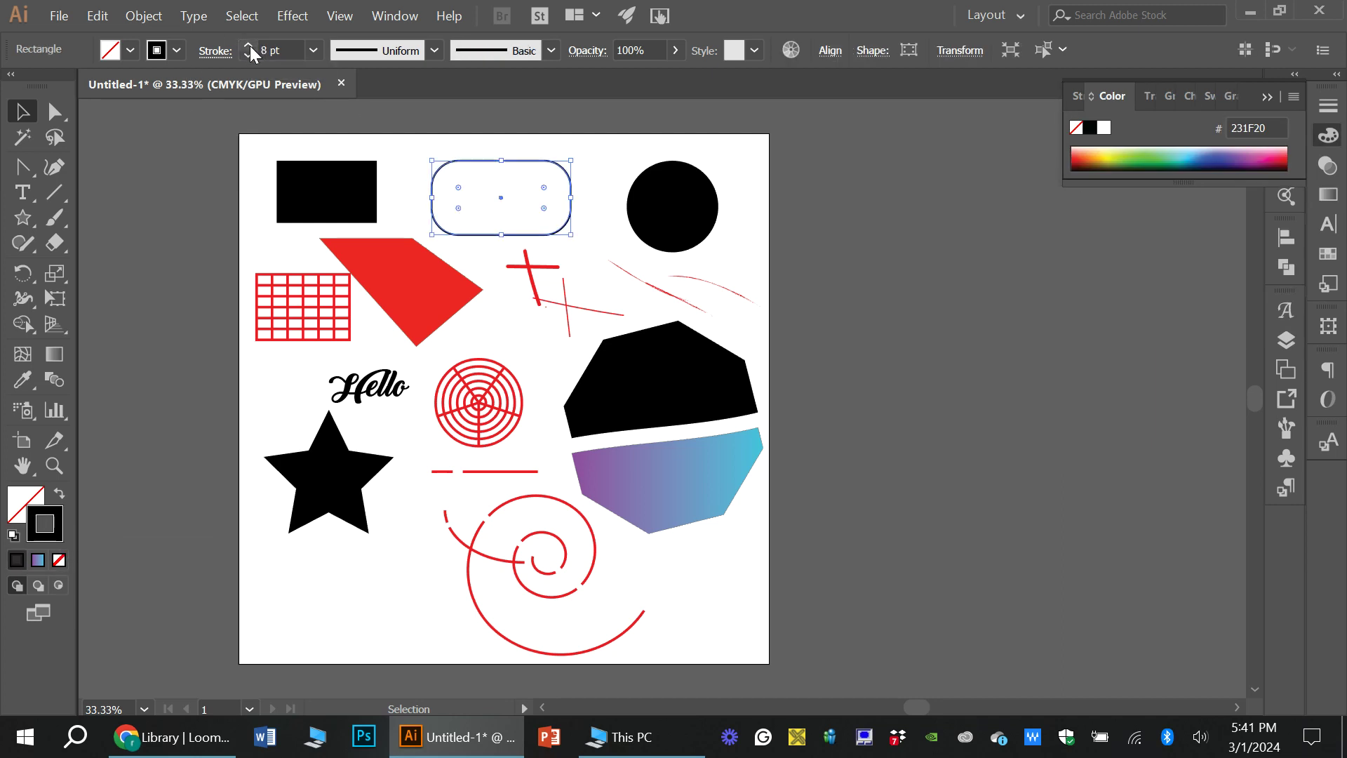
pyautogui.click(420, 188)
pyautogui.click(480, 164)
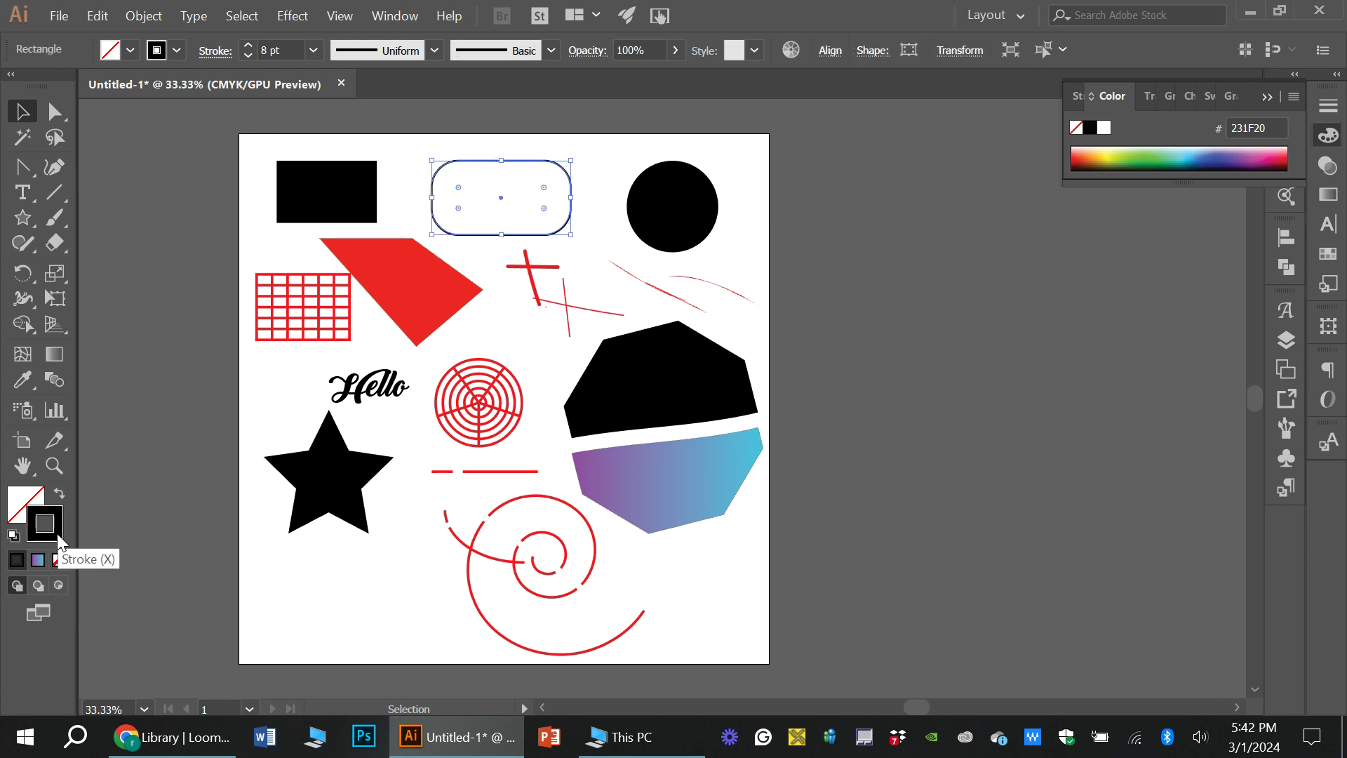
pyautogui.click(58, 560)
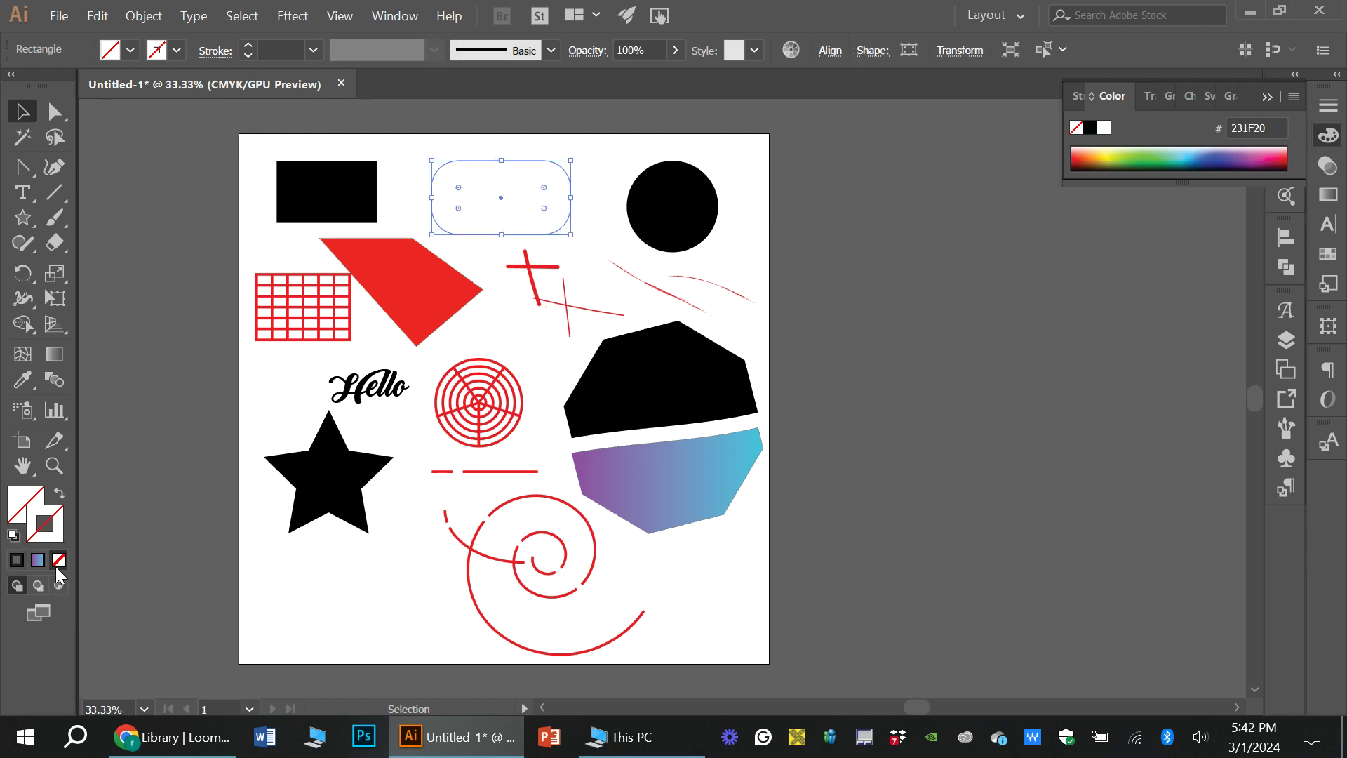
pyautogui.click(112, 546)
# - Reselect the rounded rectangle and refill it with the purple-cyan gradient
pyautogui.moveTo(450, 136); pyautogui.dragTo(517, 209)
pyautogui.click(37, 559)
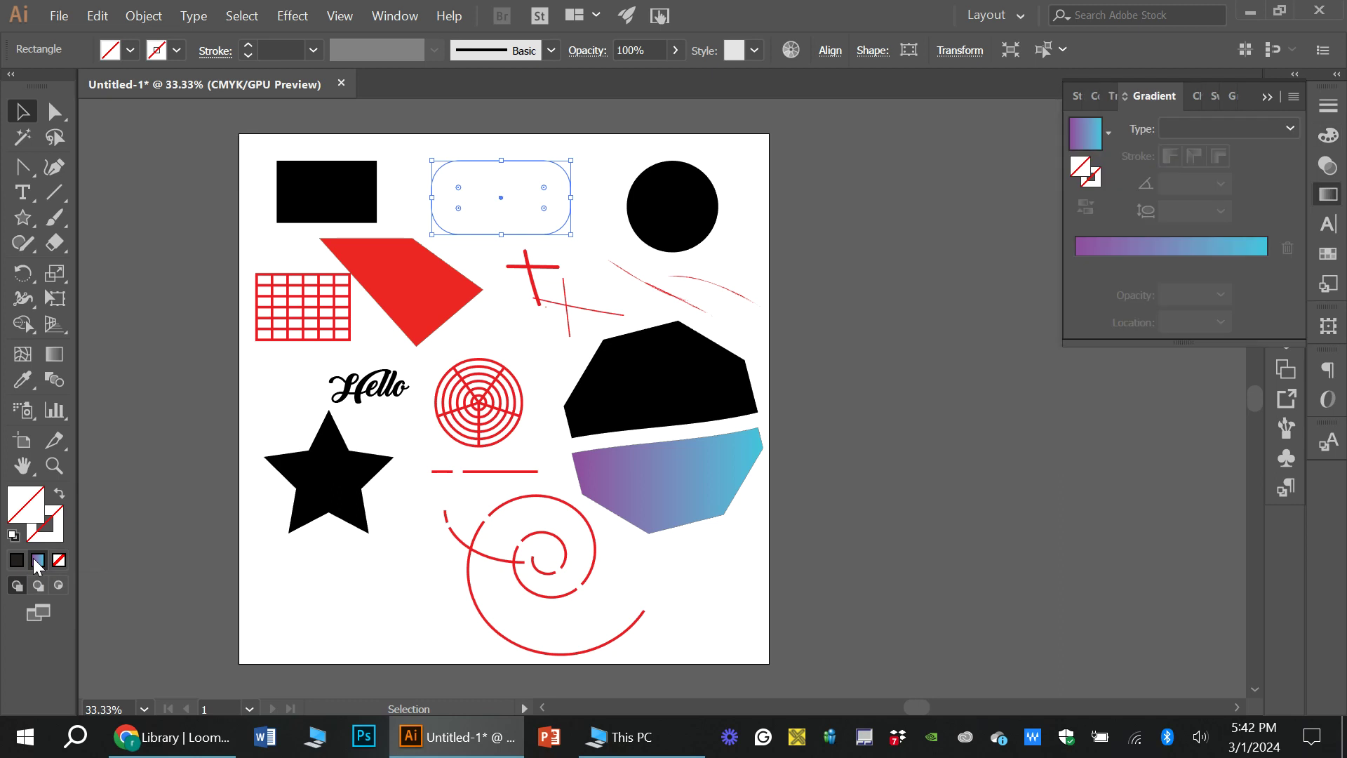
pyautogui.click(129, 454)
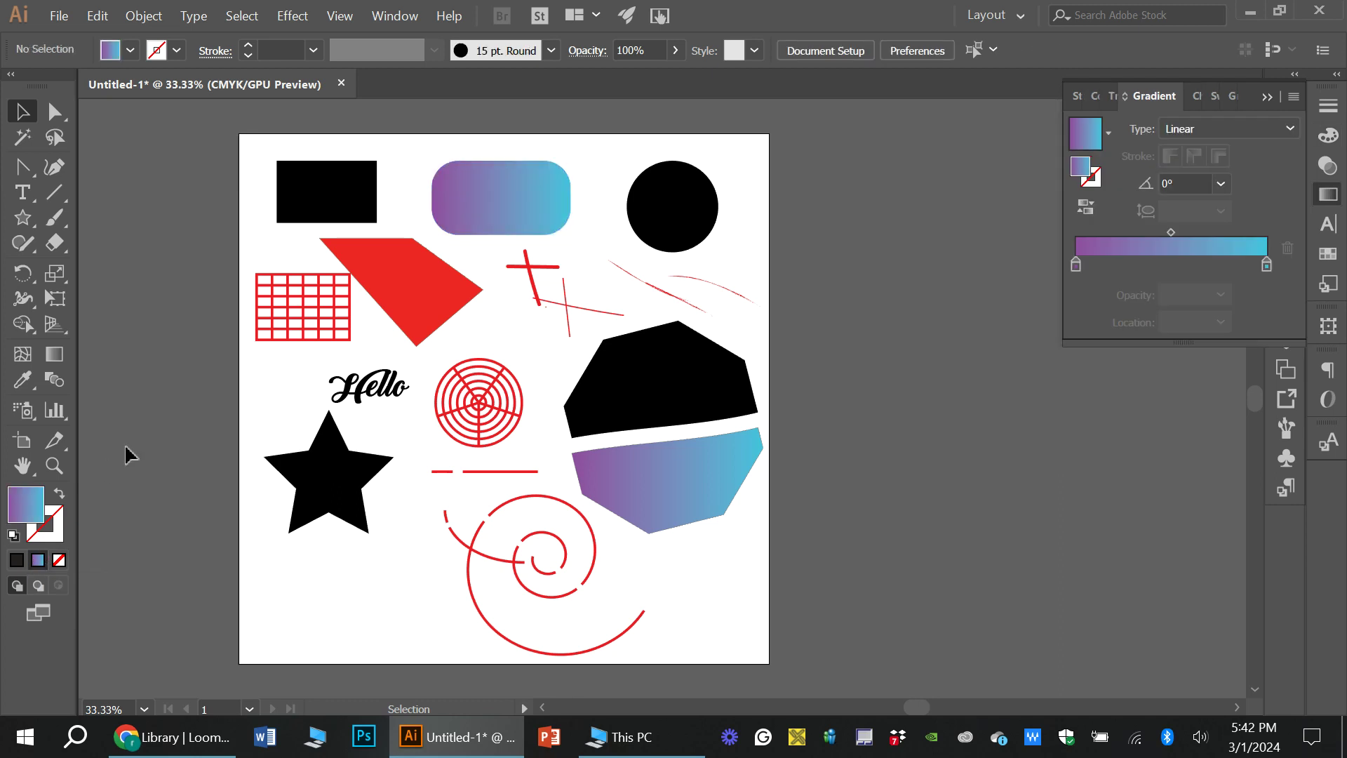